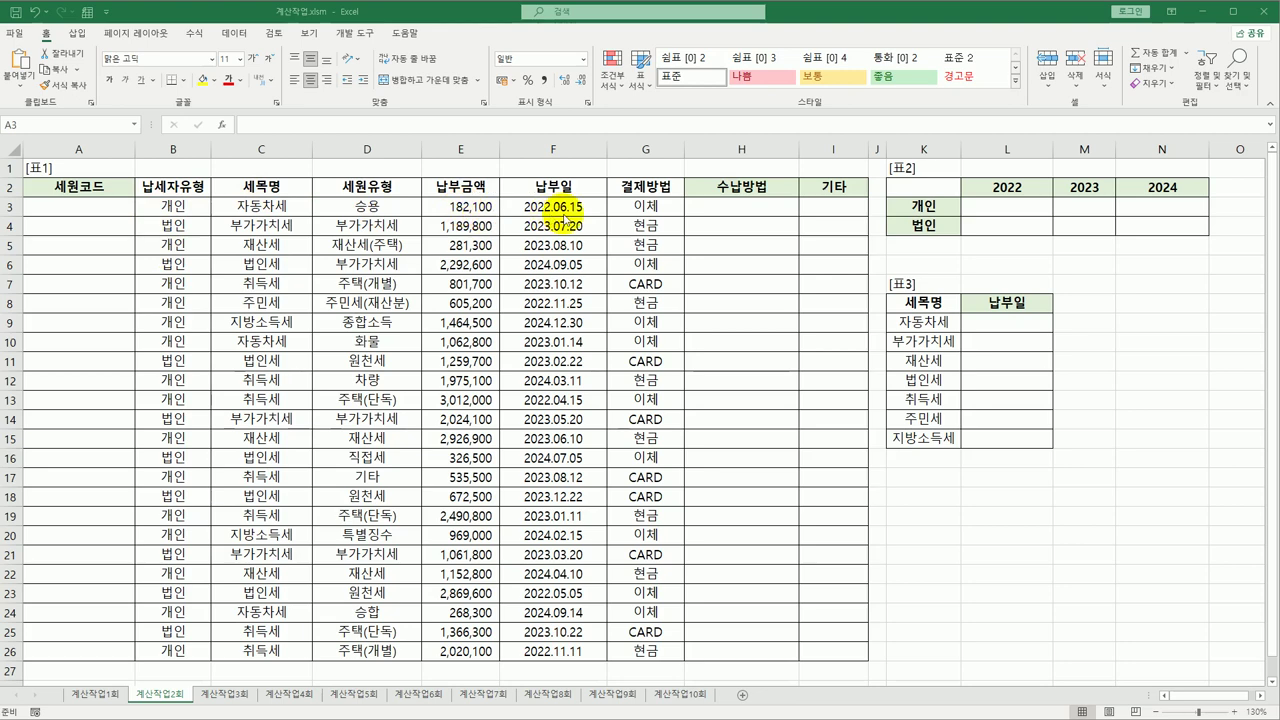
- Begin a LOOKUP formula in cell A3 of the 세원코드 column with B3 as the lookup value
left_click(120, 212)
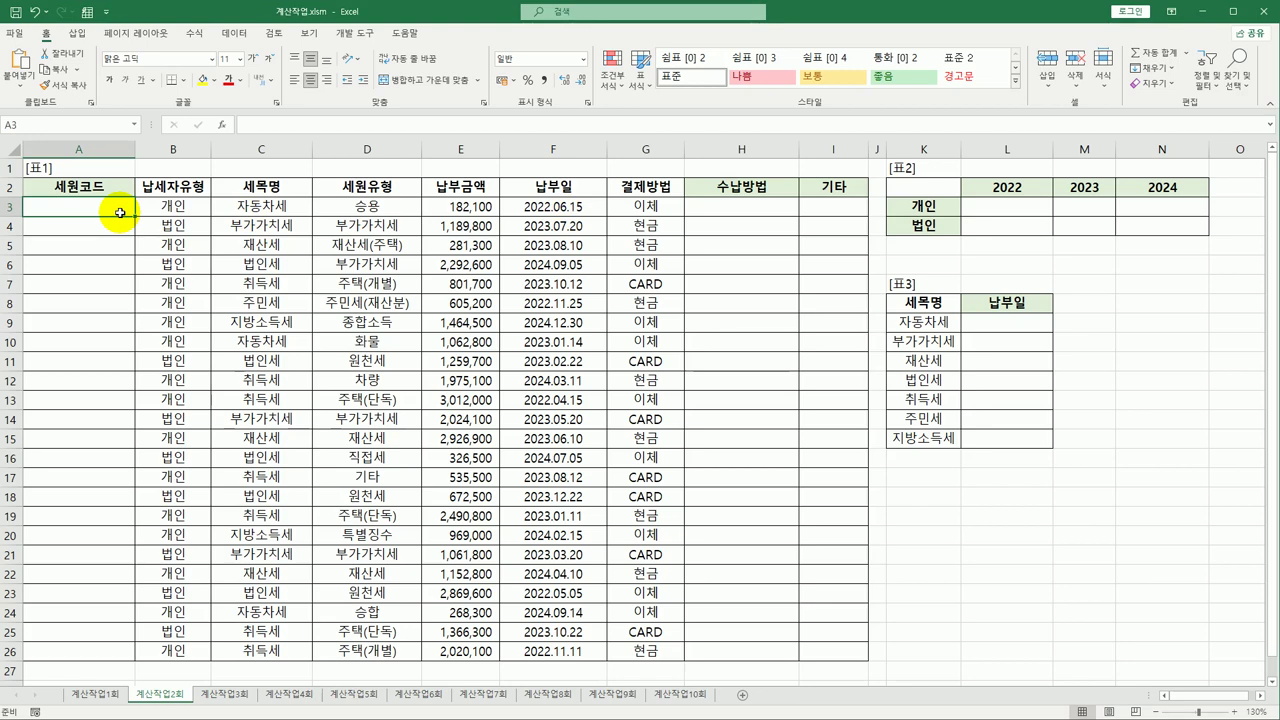
left_click(163, 203)
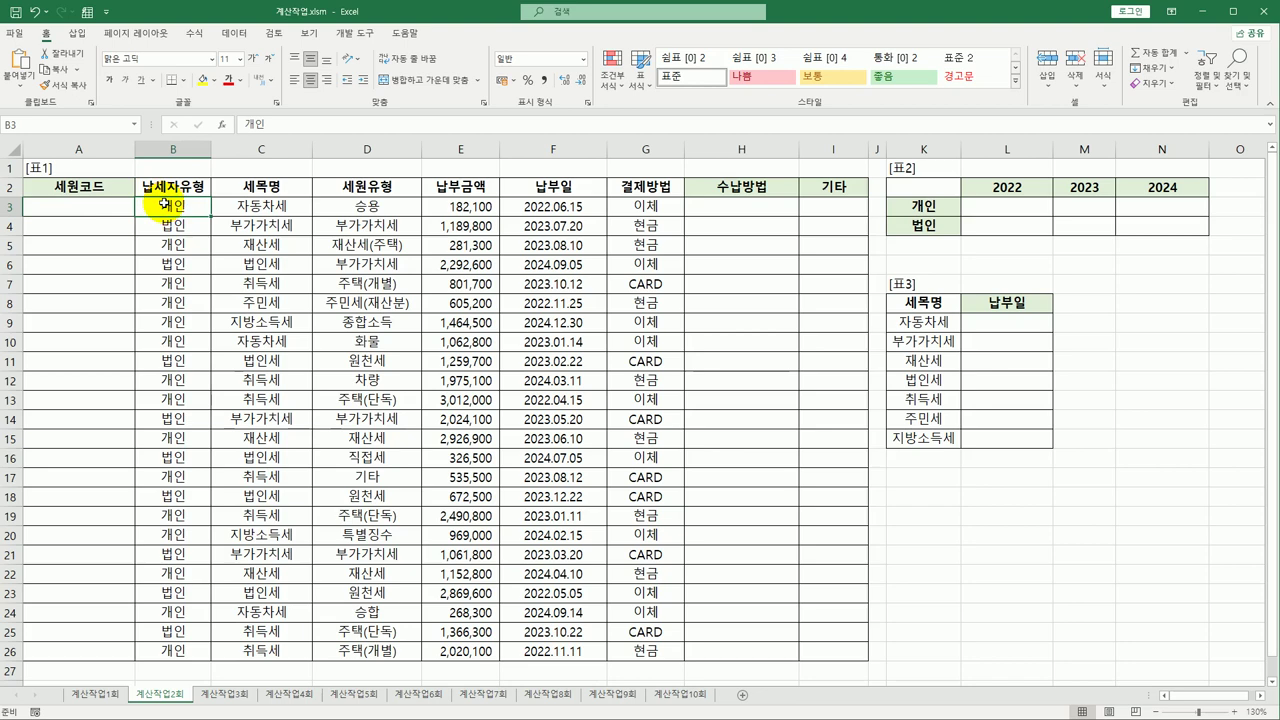
left_click(101, 209)
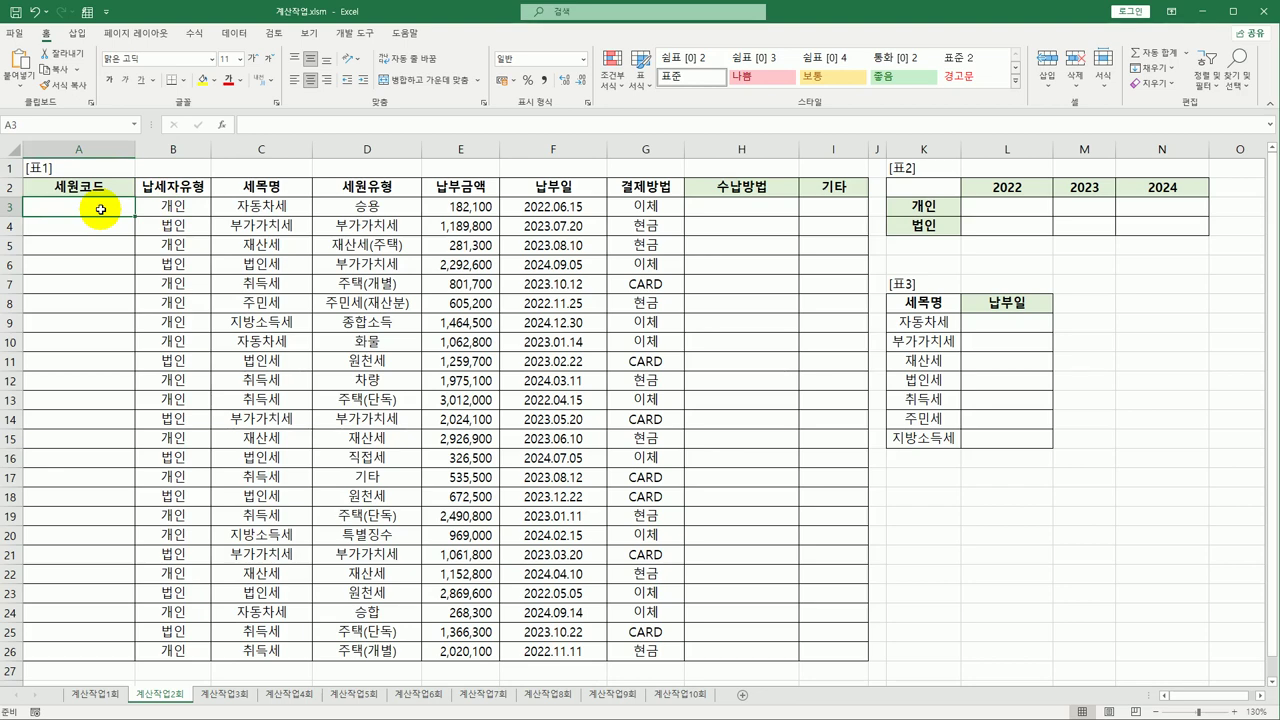
type("=")
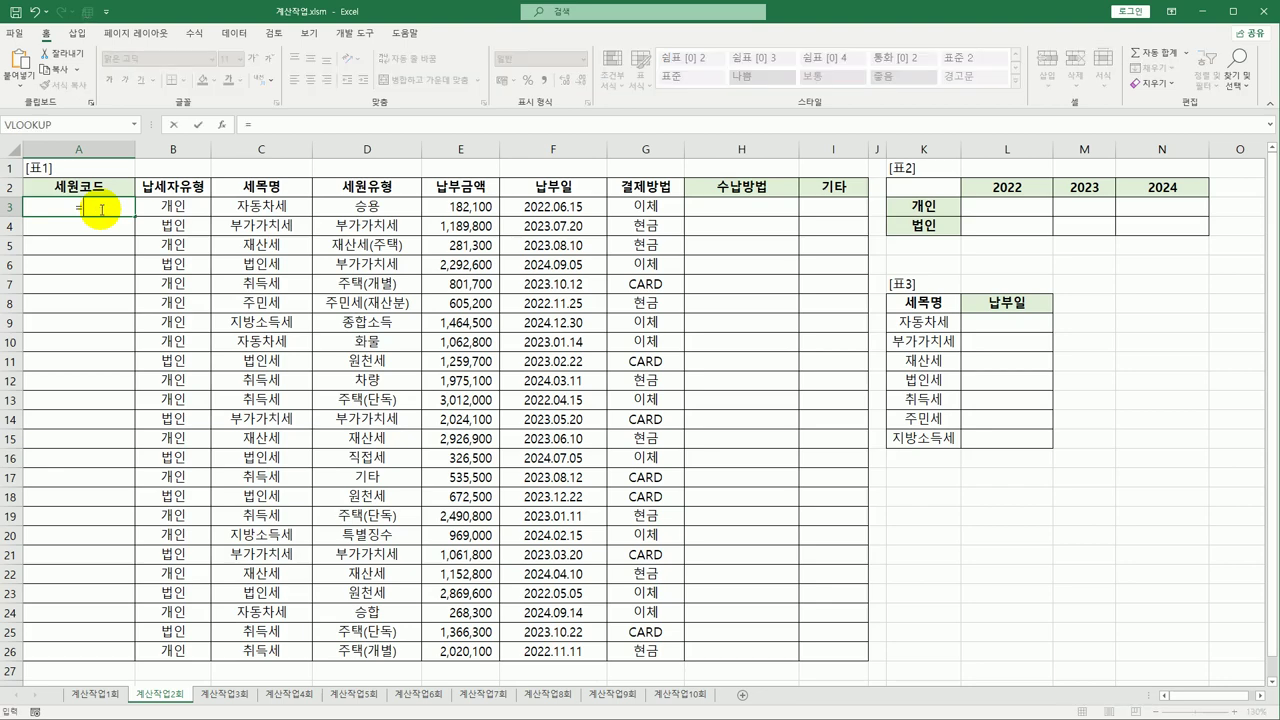
type("l")
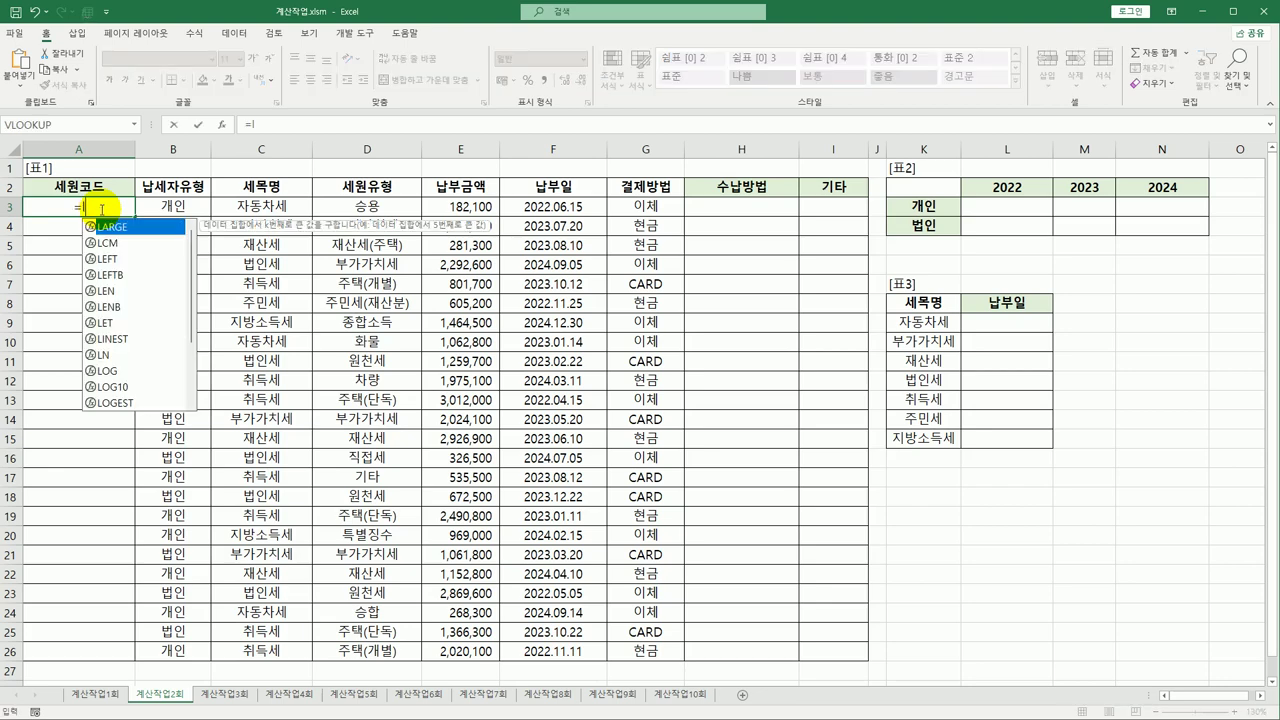
type("oo")
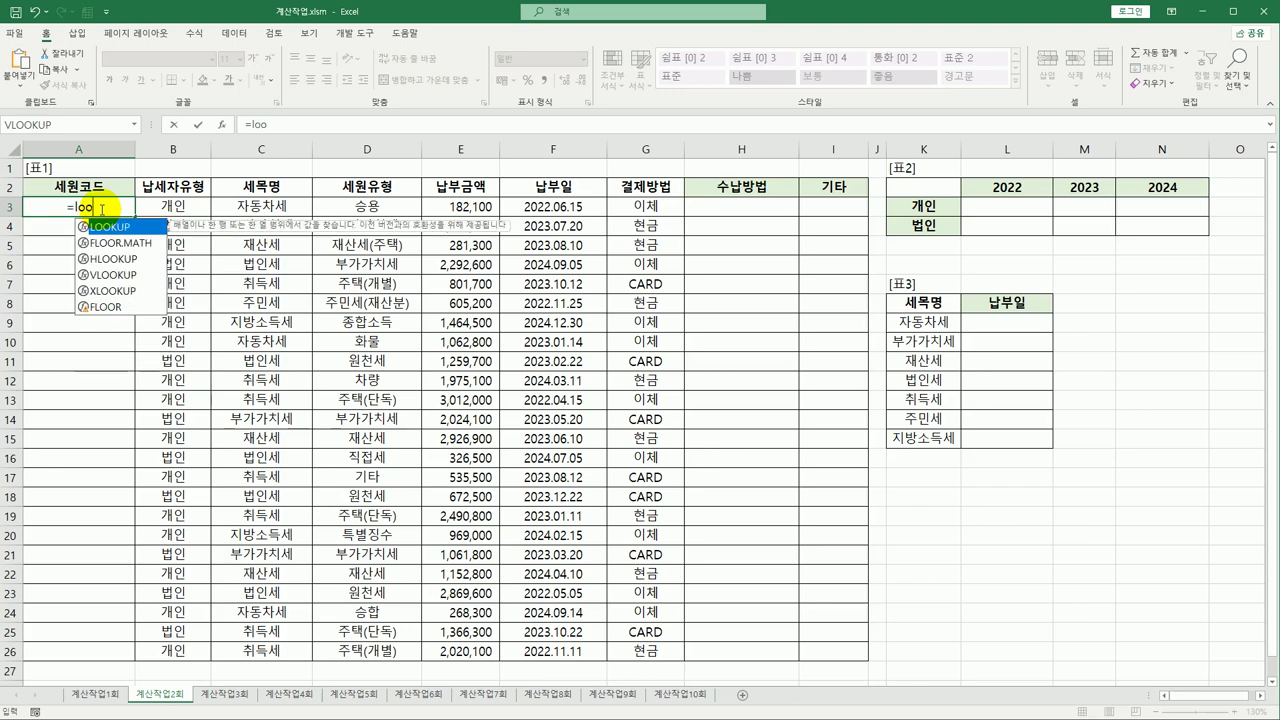
key("Tab")
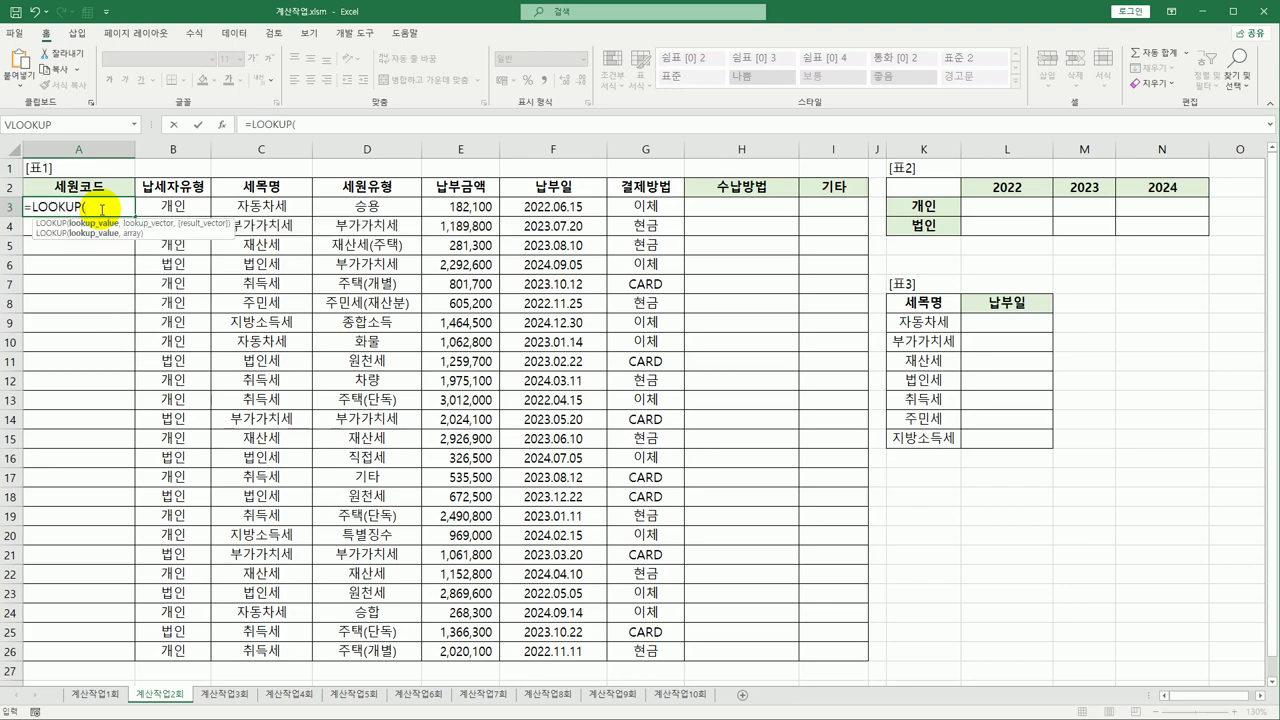
left_click(161, 205)
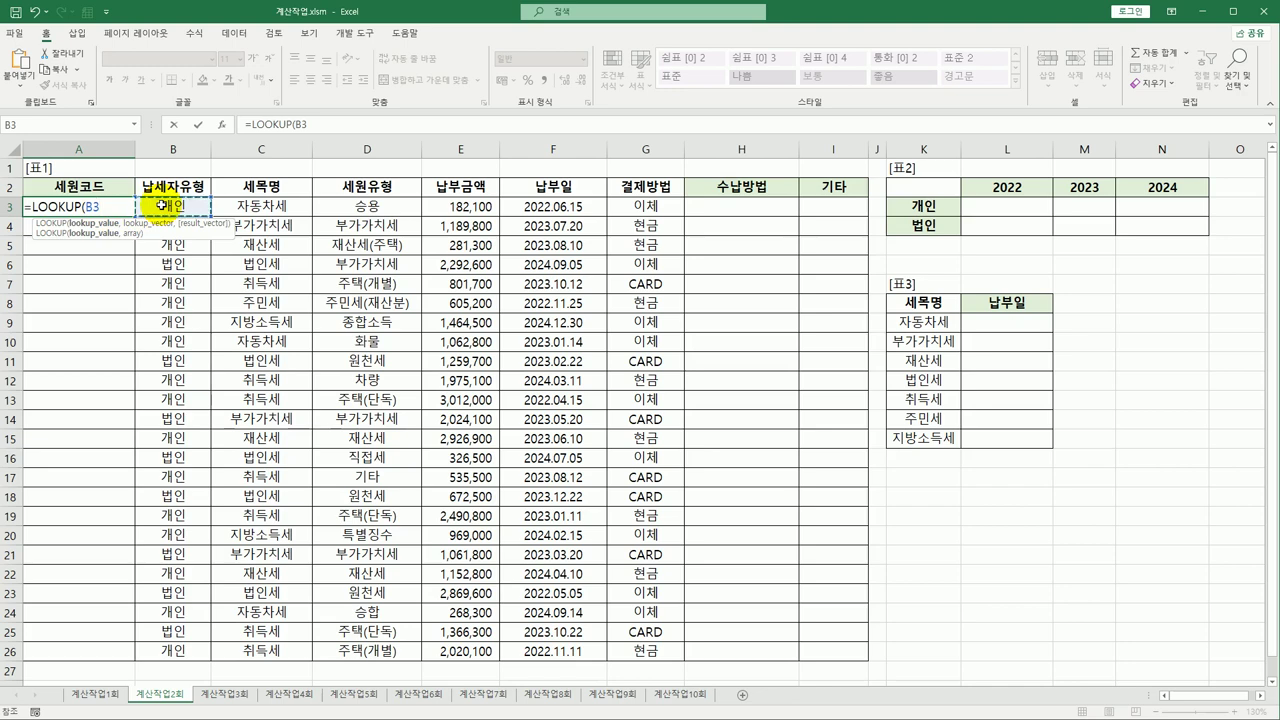
type(",")
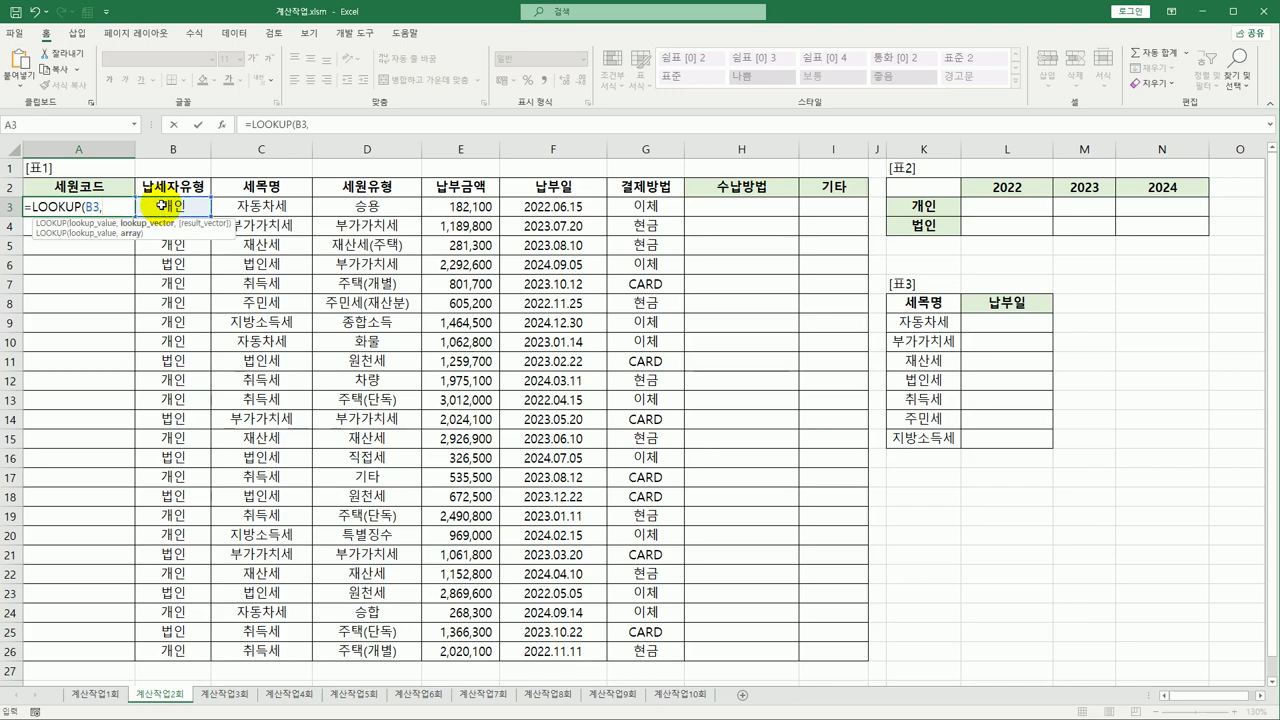
- Complete the A3 LOOKUP with lookup vector {"개인","법인"} and result vector {11,22}, and fill it down to A26
type("{\"개인\",\"법인\"")
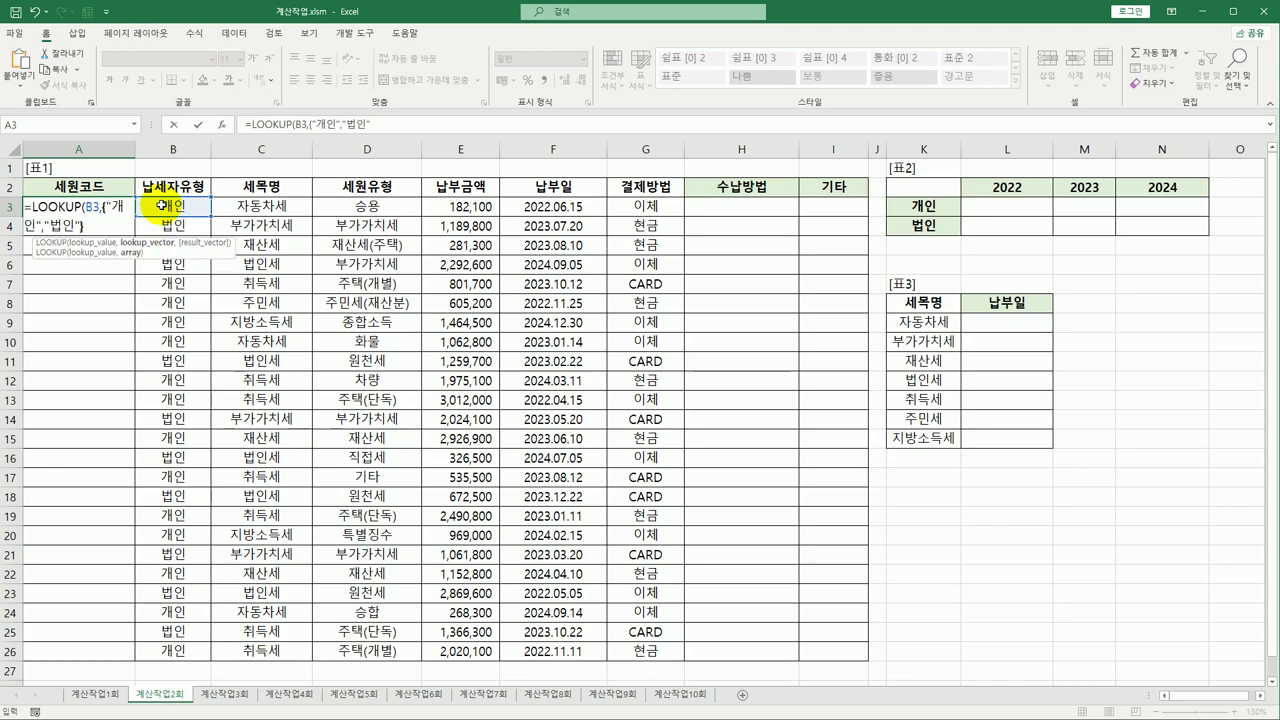
type("}")
type(")")
type(",")
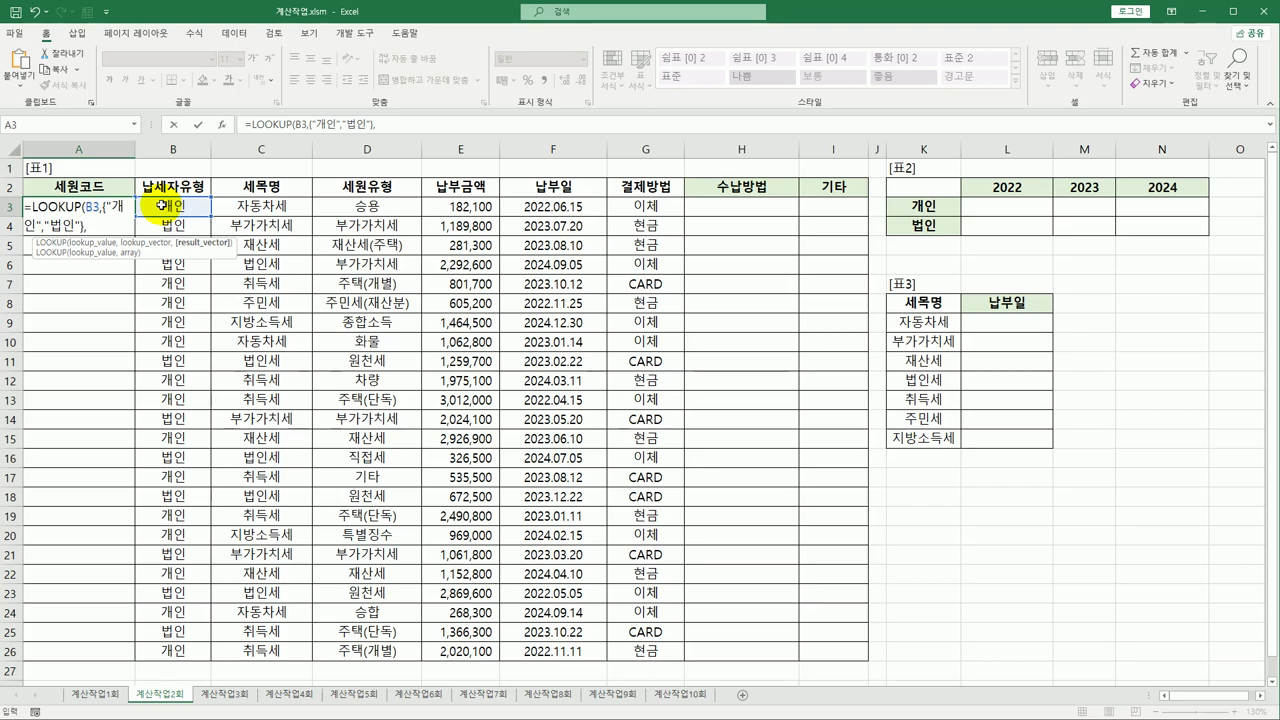
type("{11,22}")
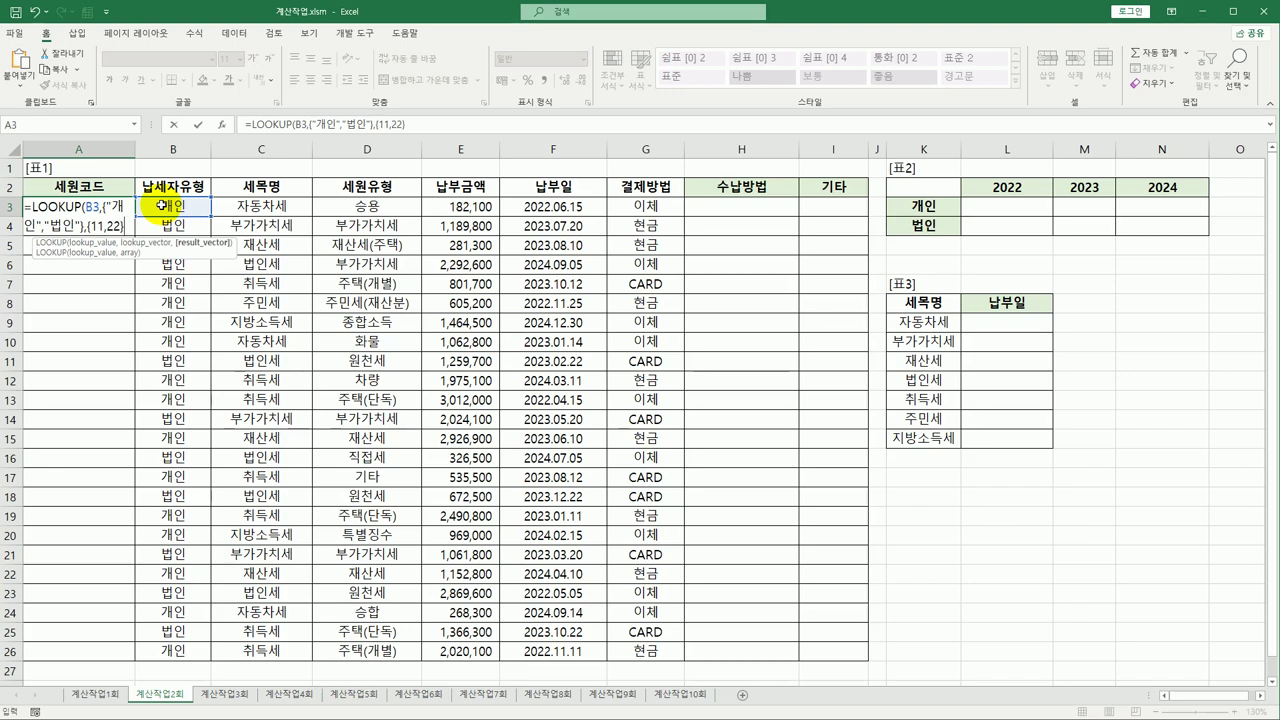
type(")")
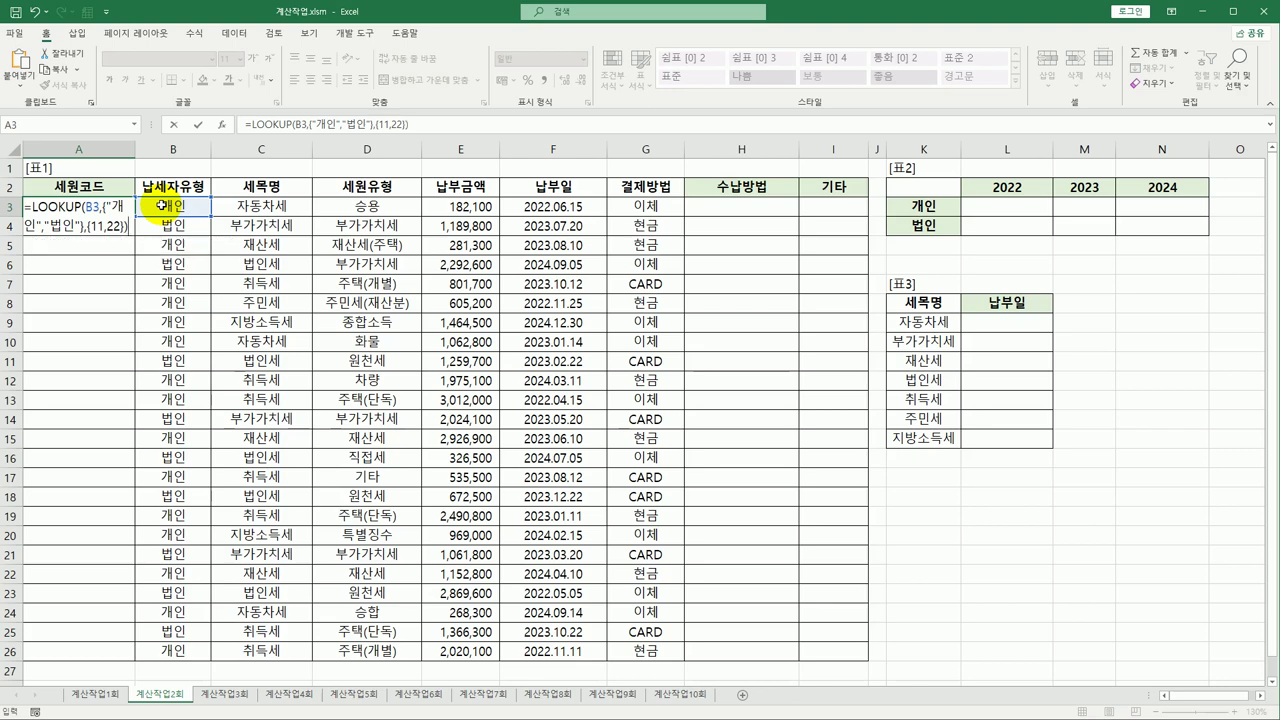
key("Return")
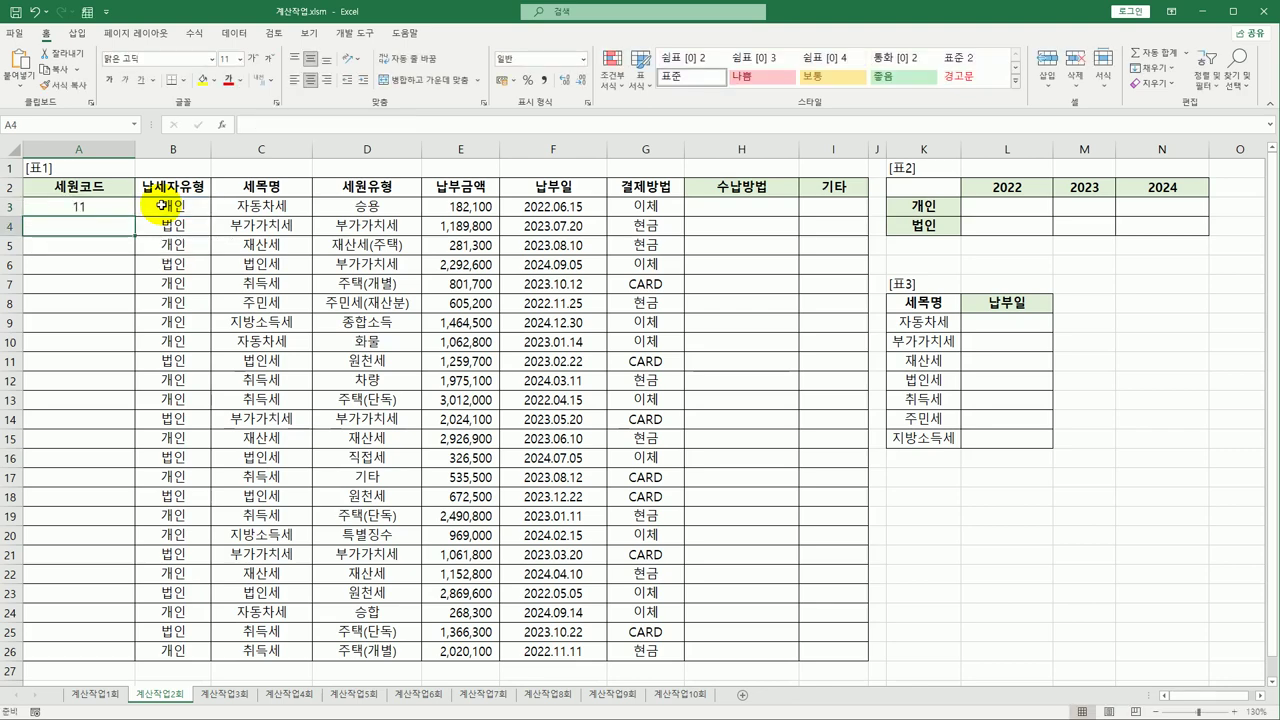
left_click(127, 210)
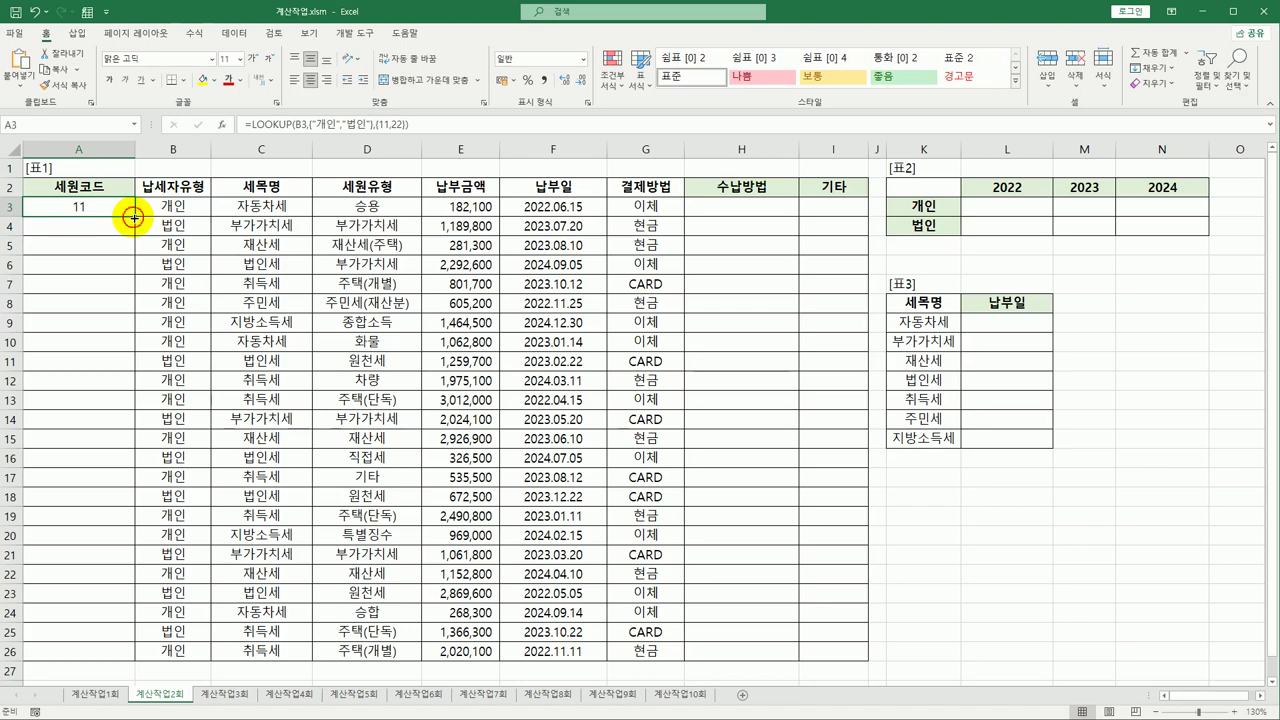
double_click(134, 216)
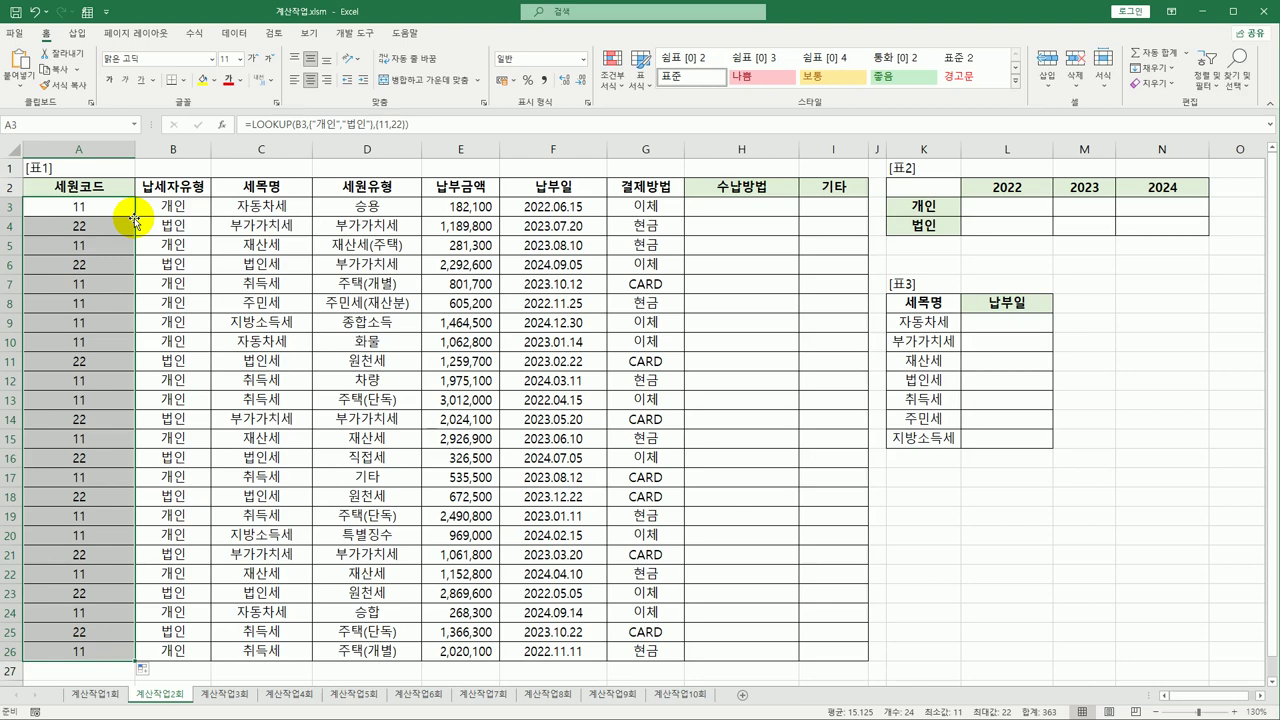
- Append &"-" to the A3 formula and refill the 세원코드 column down to row 26
double_click(90, 207)
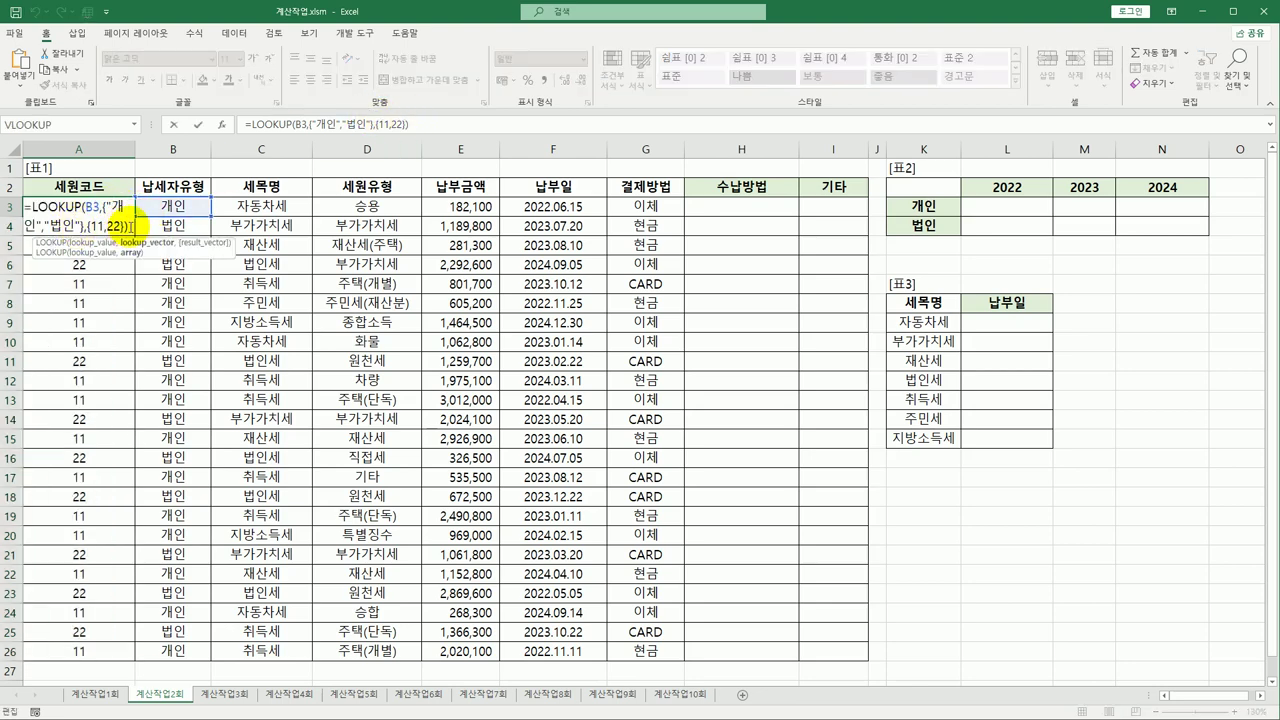
type("&")
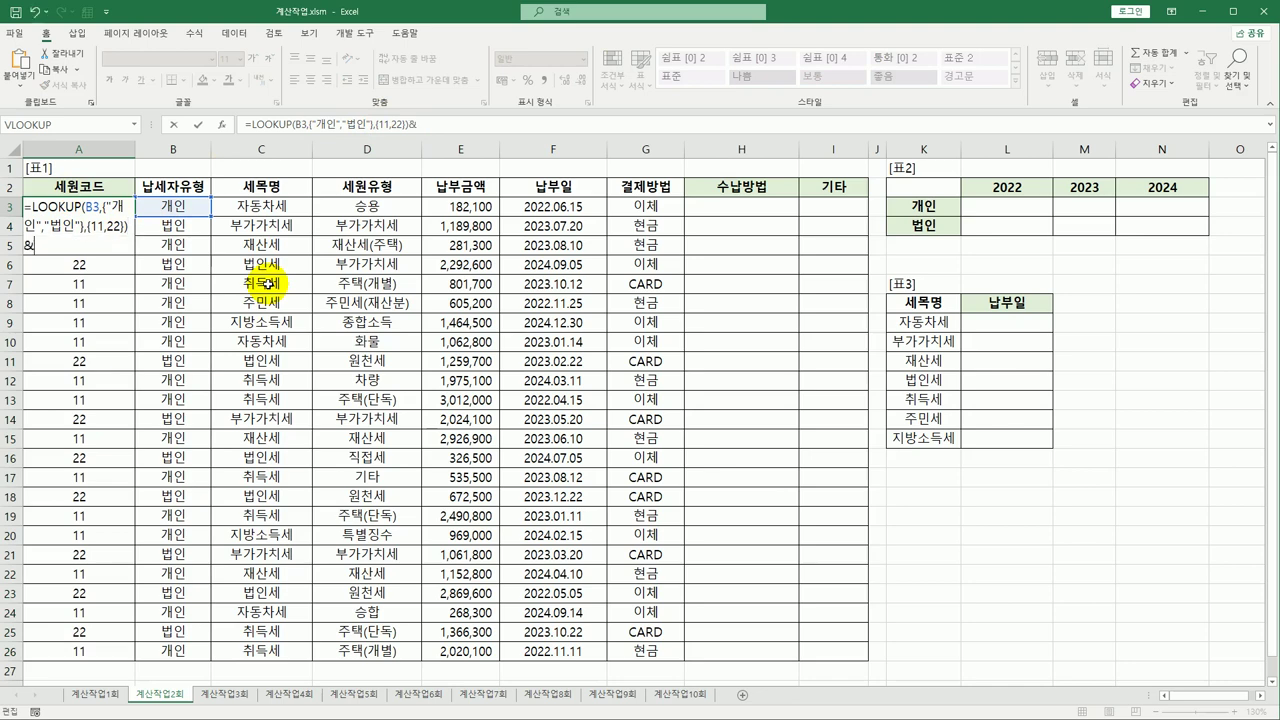
type("\"-\"")
key("Return")
key("Up")
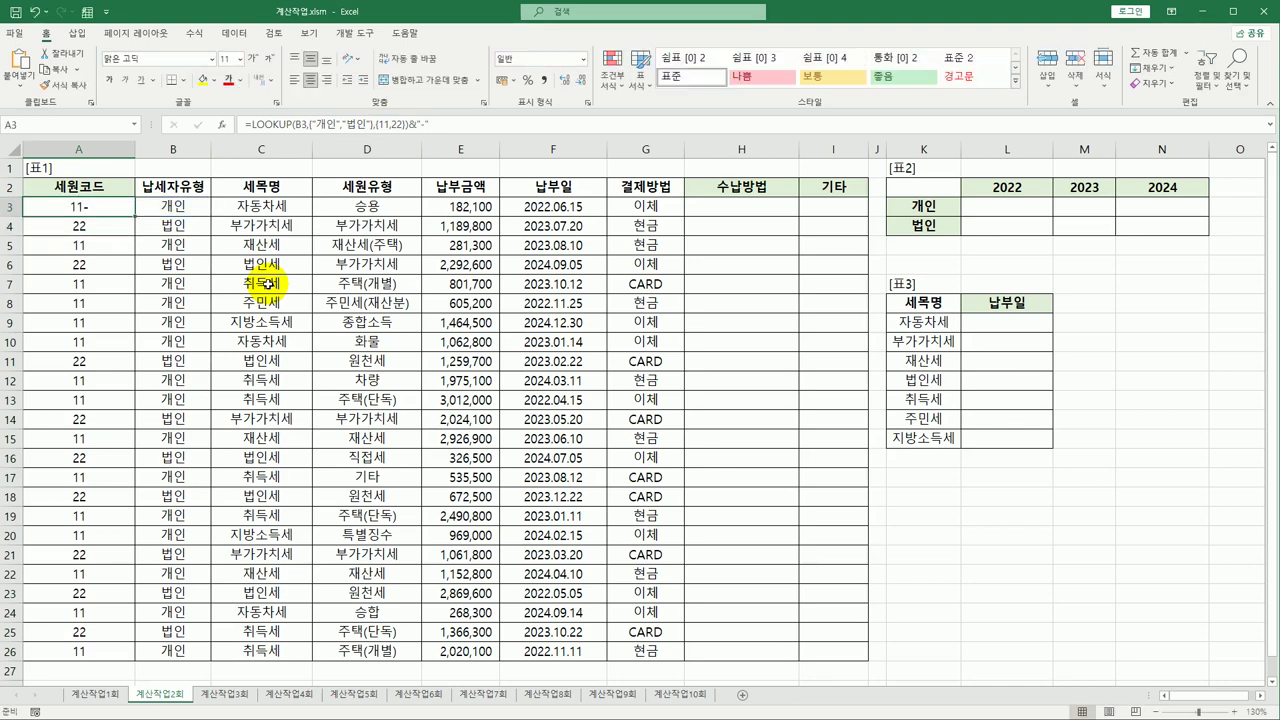
double_click(134, 215)
left_click(118, 207)
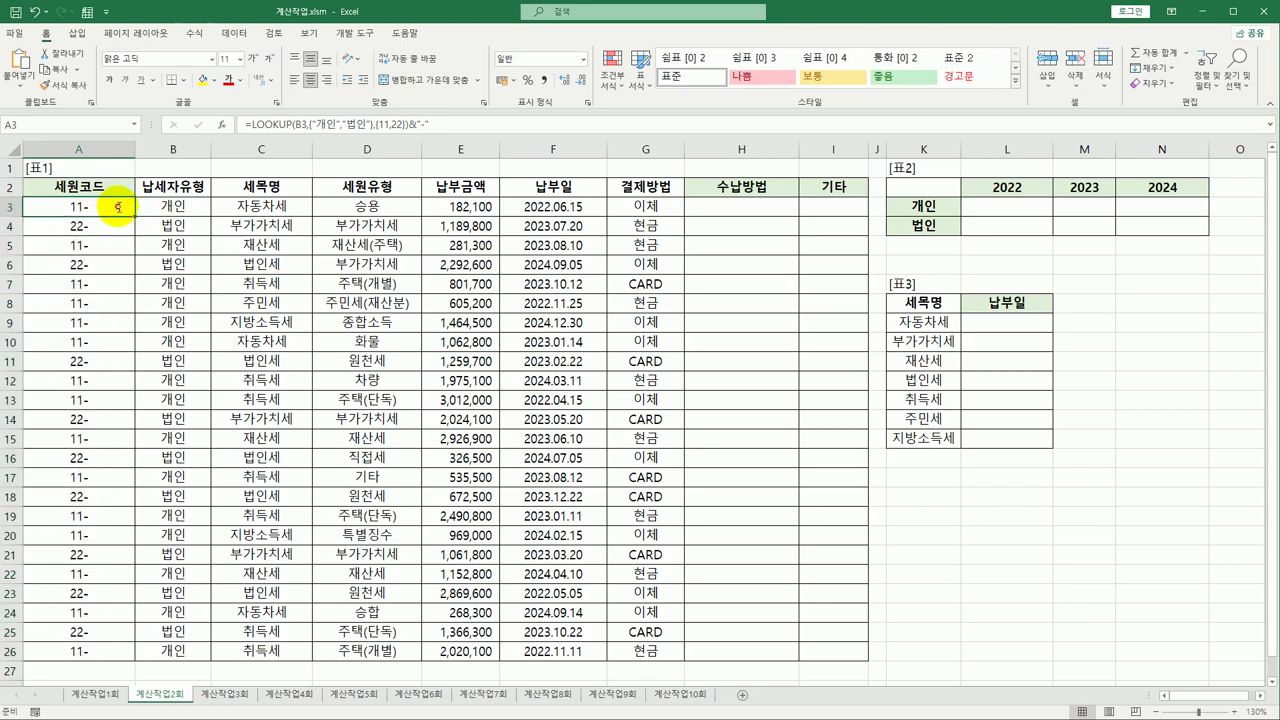
- Append &SUBSTITUTE(F3,".","") to the A3 formula to add the 납부일 date without its dots
double_click(118, 207)
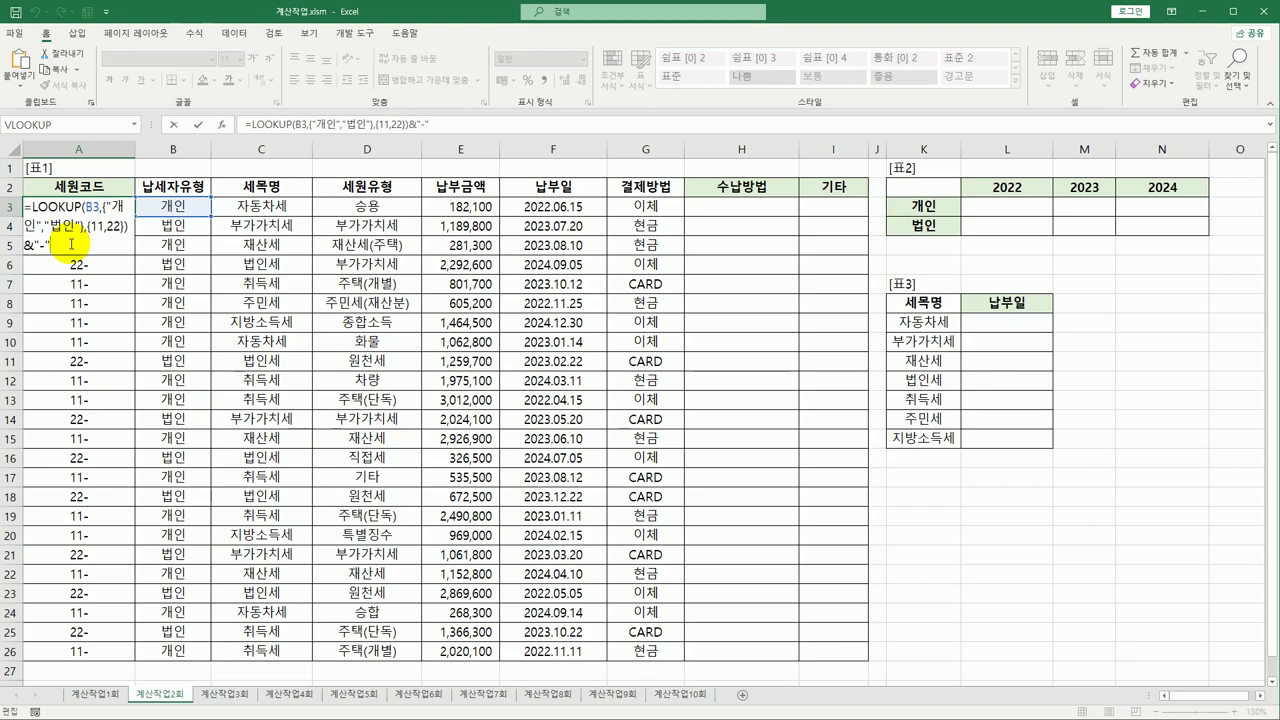
type("&su")
key("Tab")
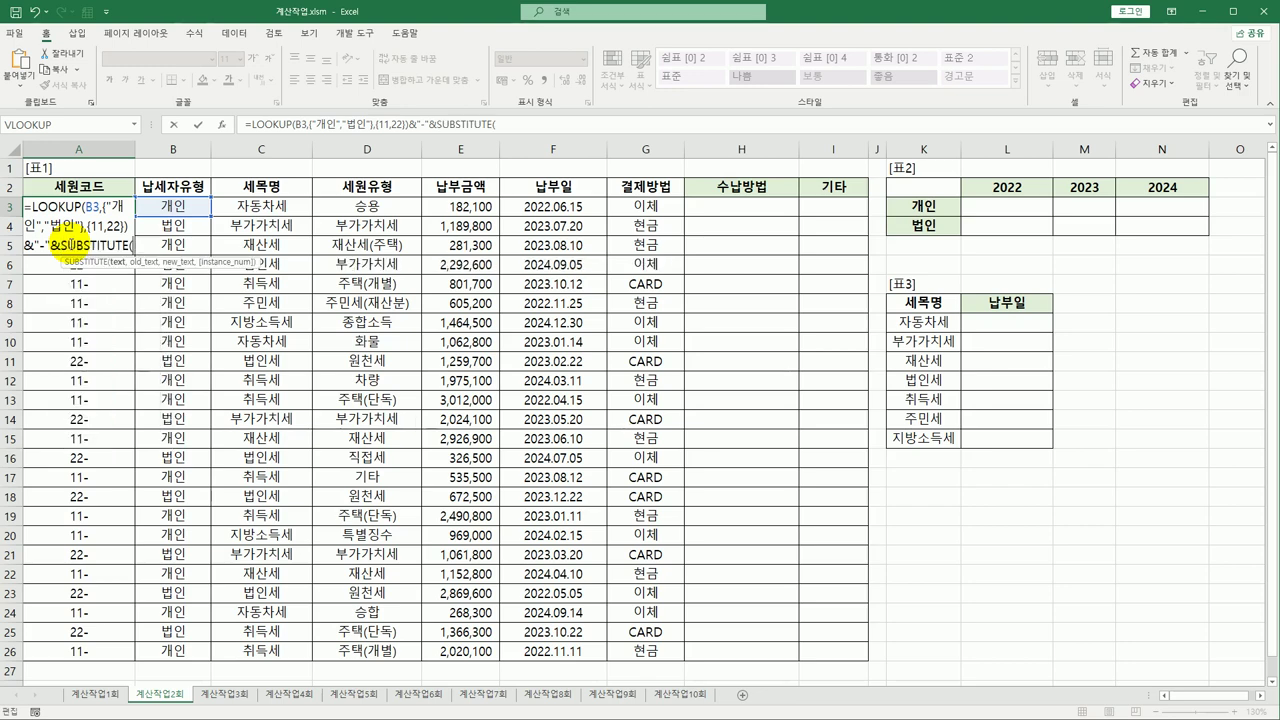
left_click(520, 207)
type(",")
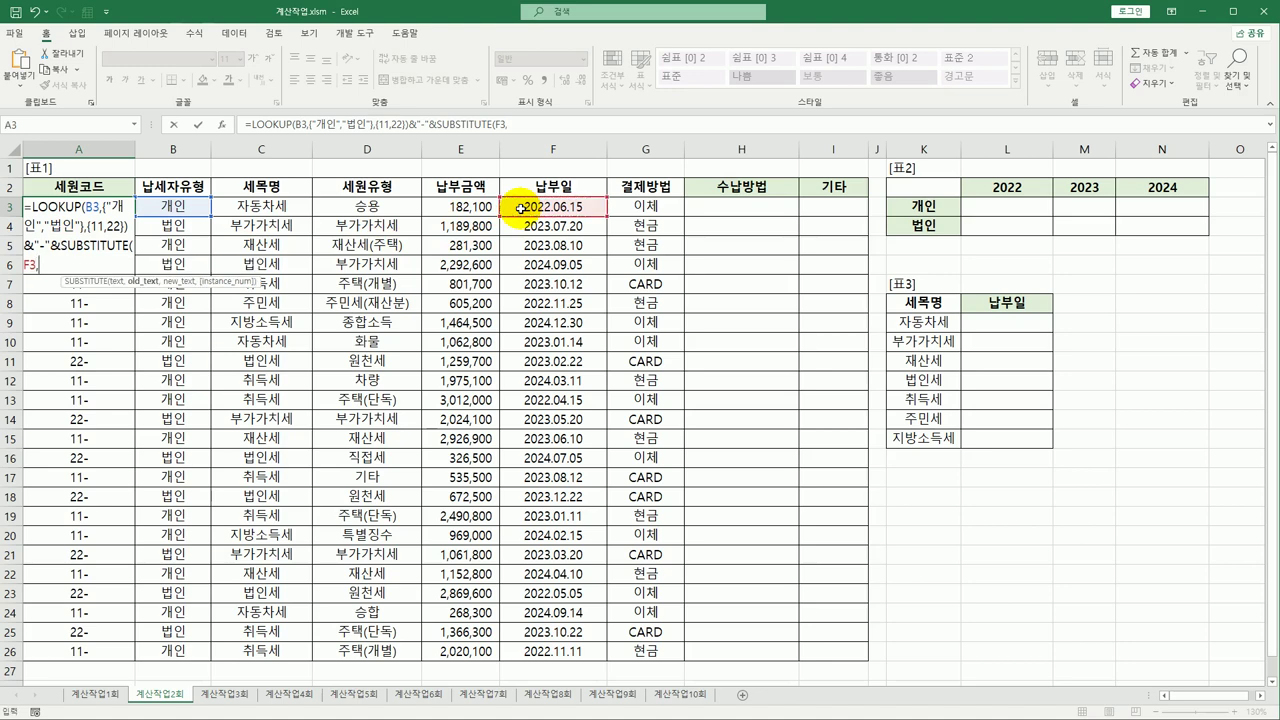
type("\".\",\"\")")
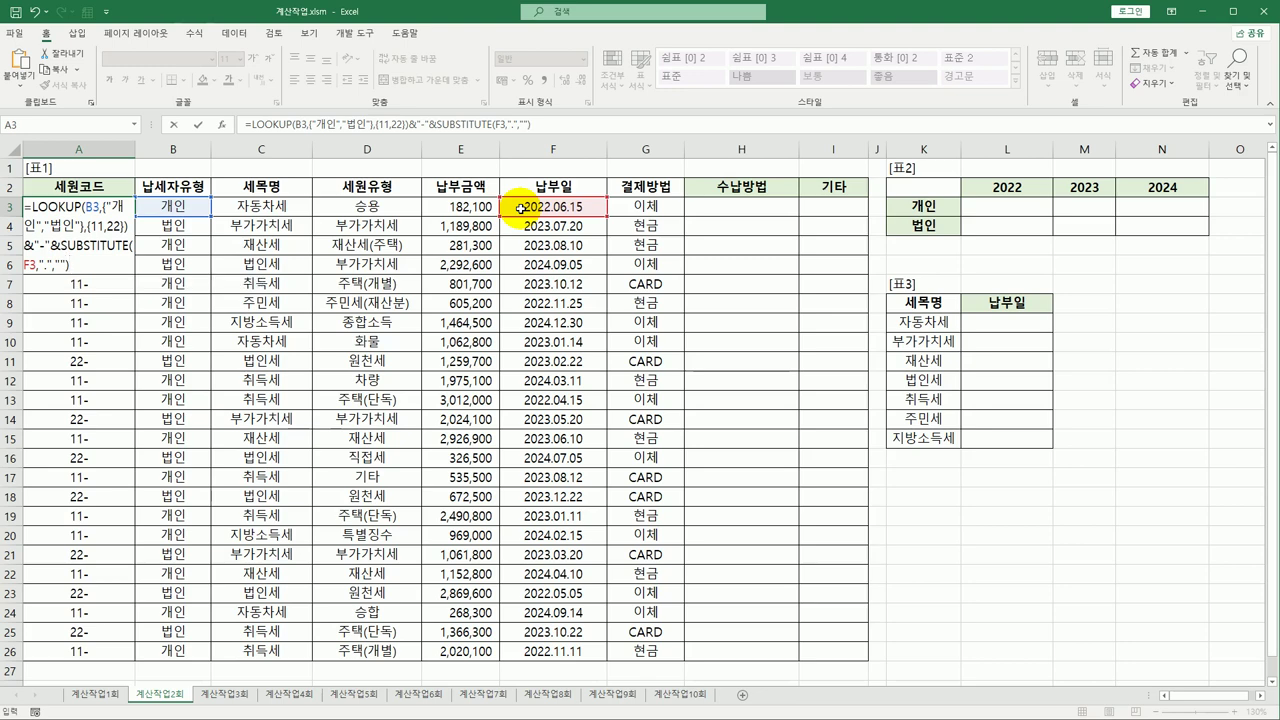
- Append &"-"&ROW() to the A3 formula and refill the 세원코드 column down to row 26
type("&\"-\"&row()")
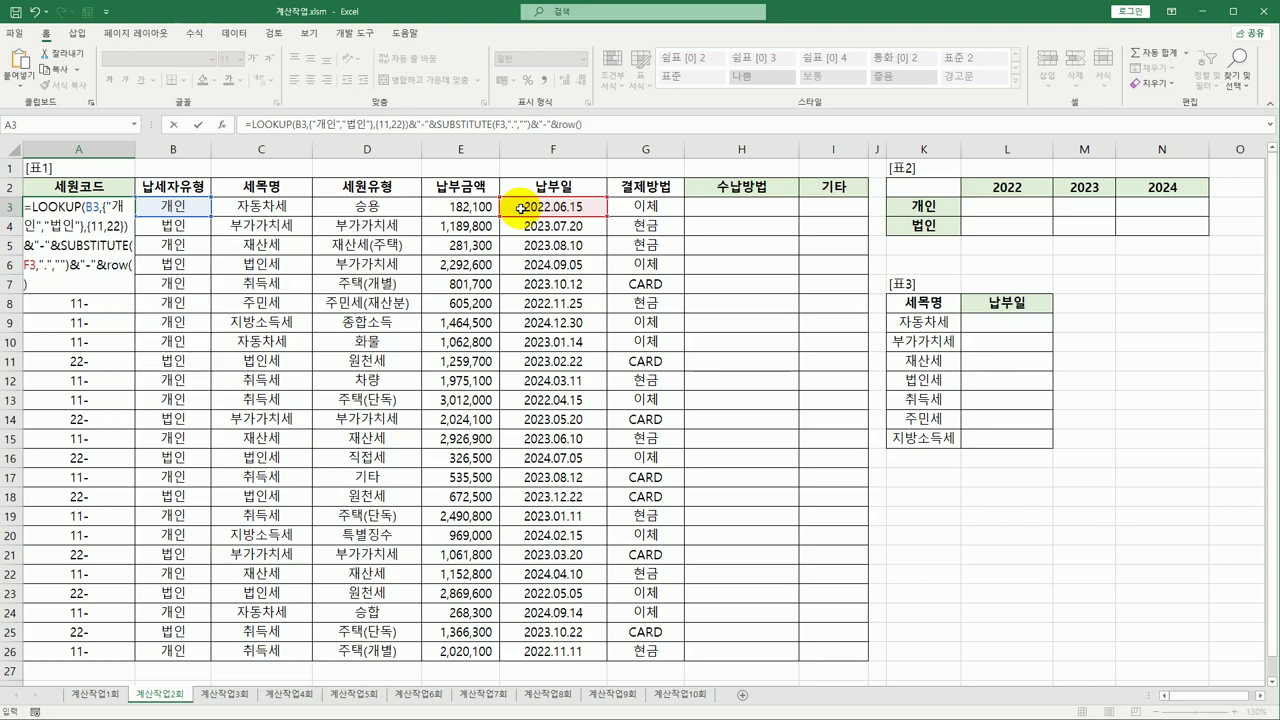
key("Return")
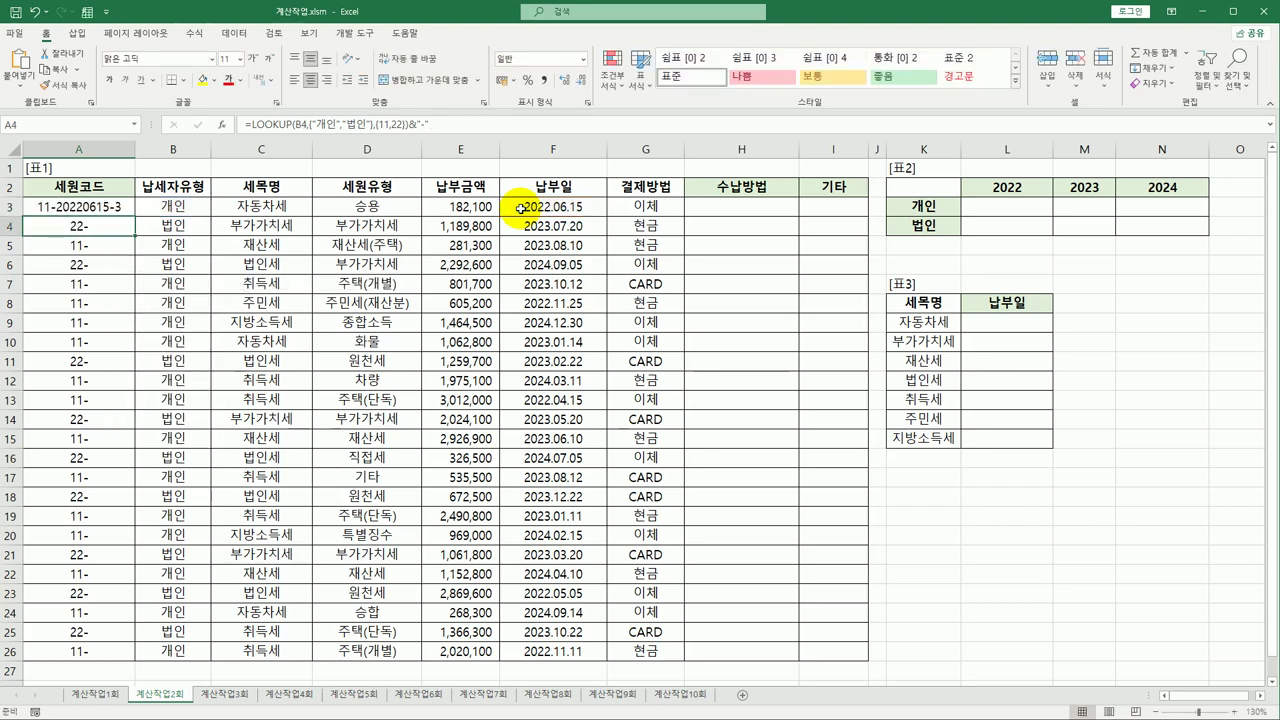
left_click(126, 208)
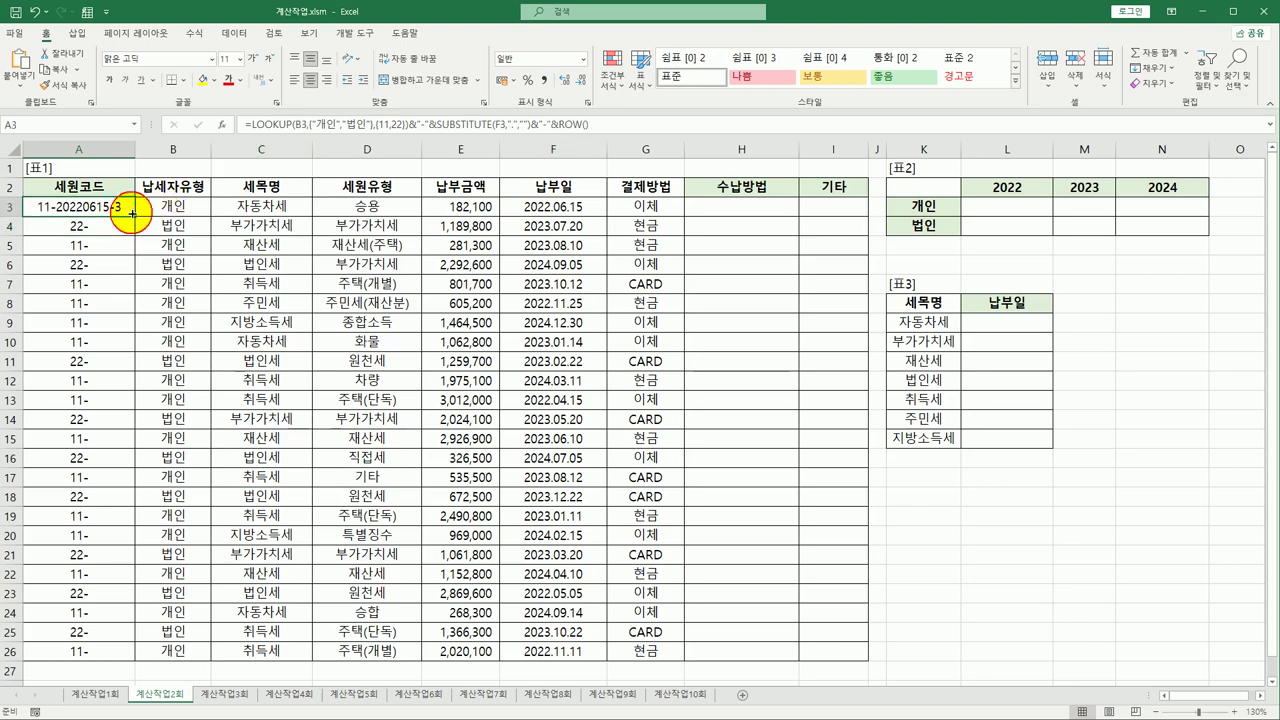
double_click(135, 216)
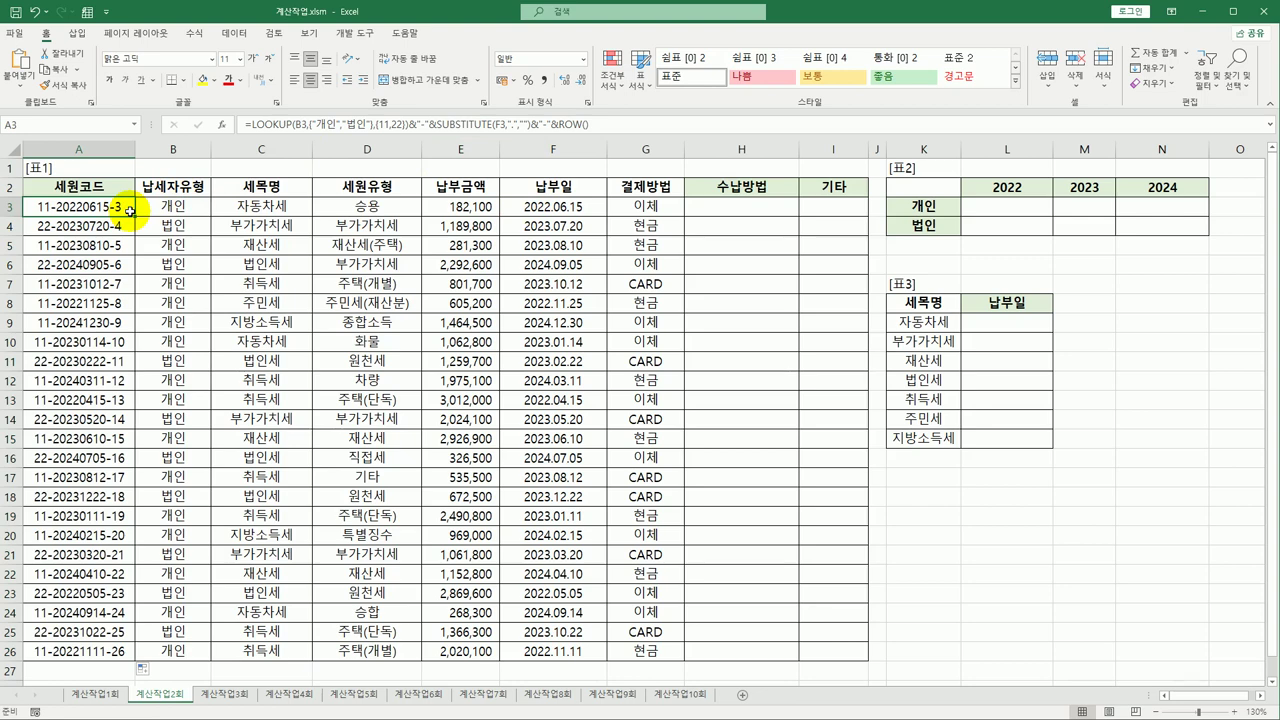
- Select cell H3 under 수납방법, open the Visual Basic editor and insert a new module
left_click(776, 209)
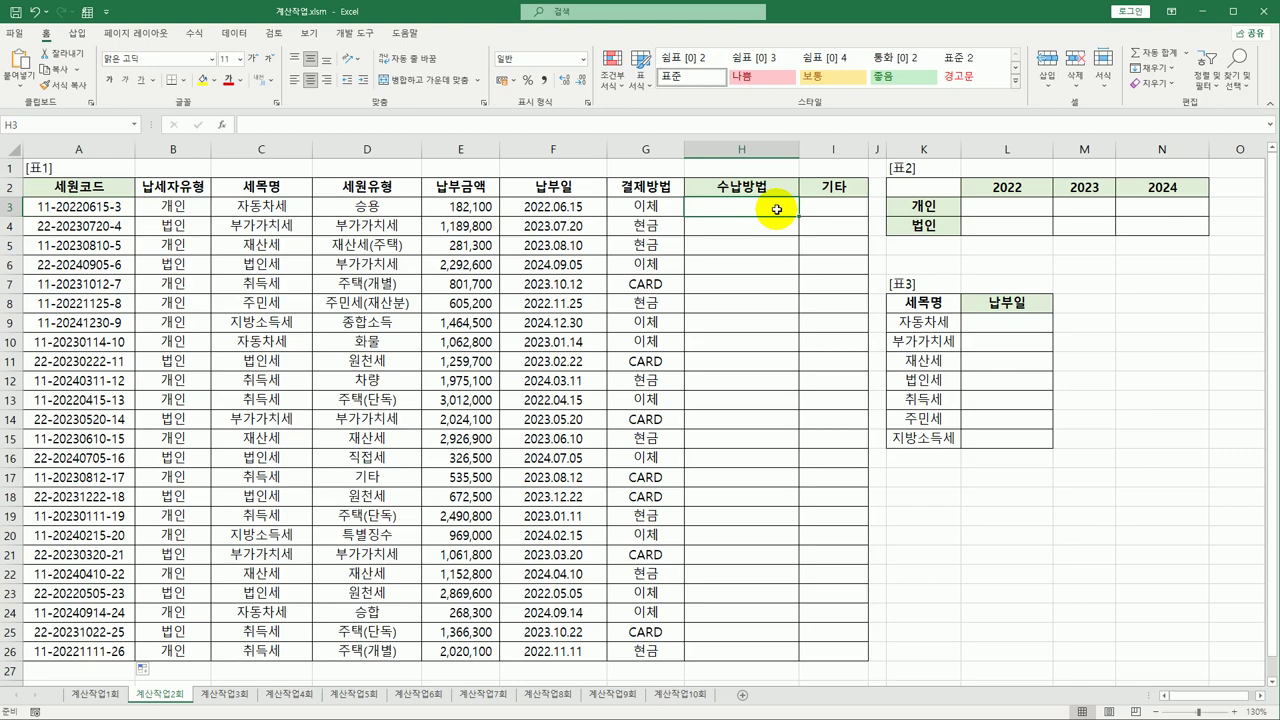
left_click(357, 34)
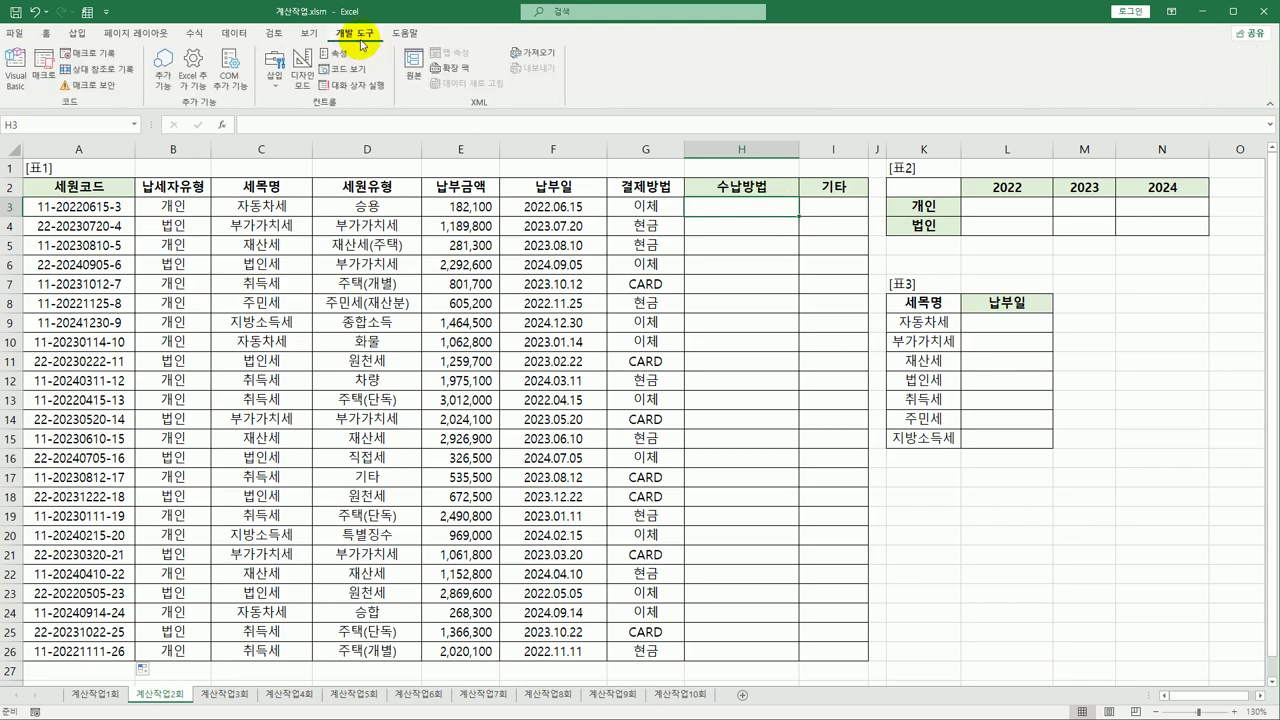
left_click(31, 82)
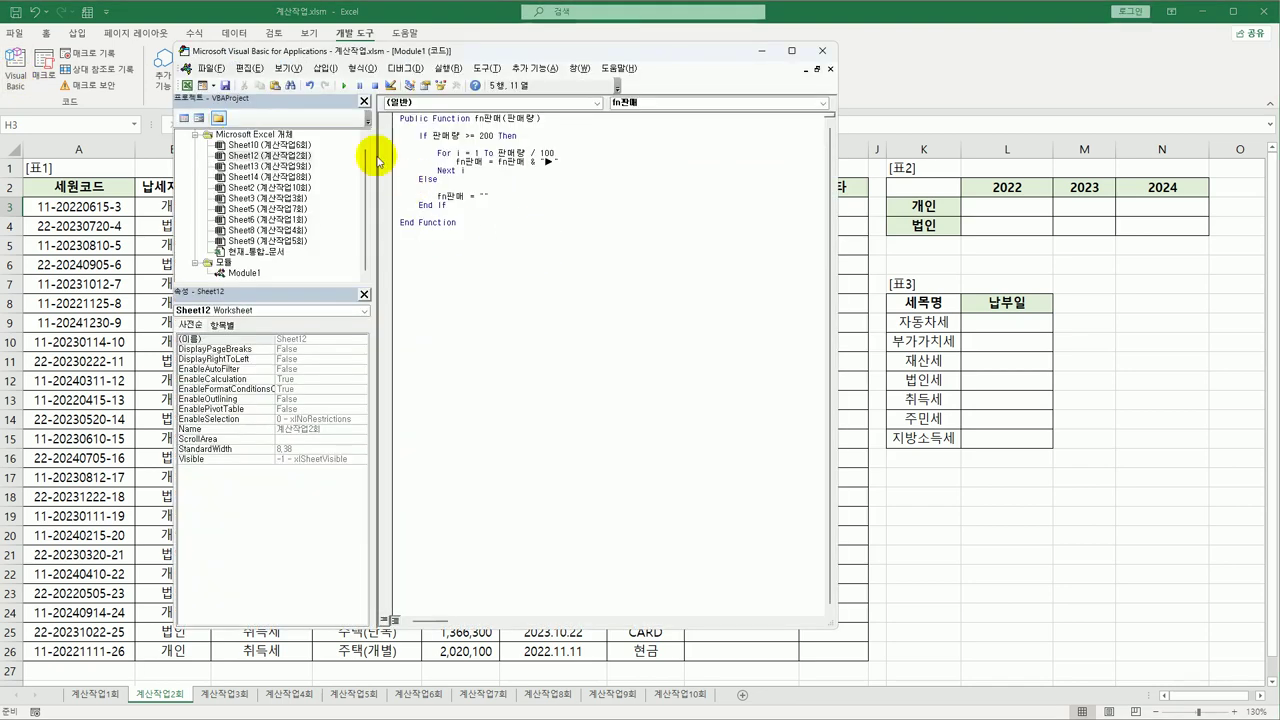
left_click(326, 77)
left_click(343, 120)
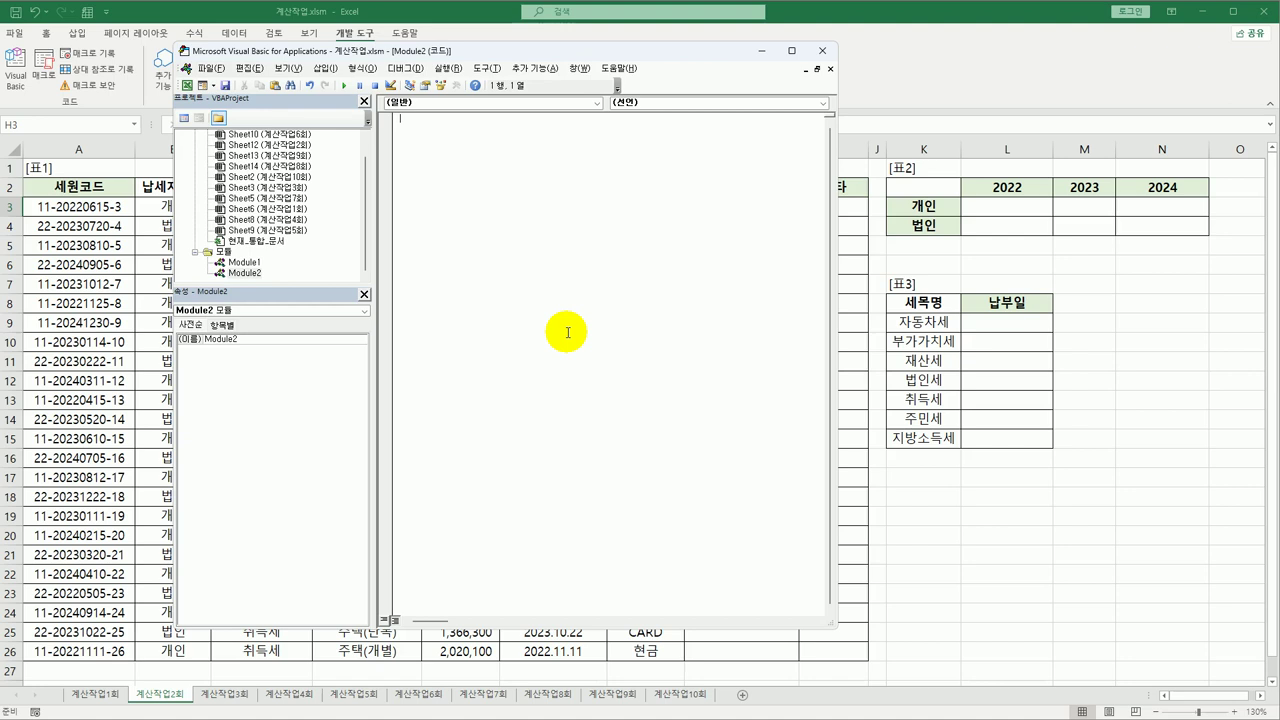
- Write fn수납방법(납부일, 결제방법) on the first line of the new module
type("fn수납방법(")
type("납부일, 결제방법)")
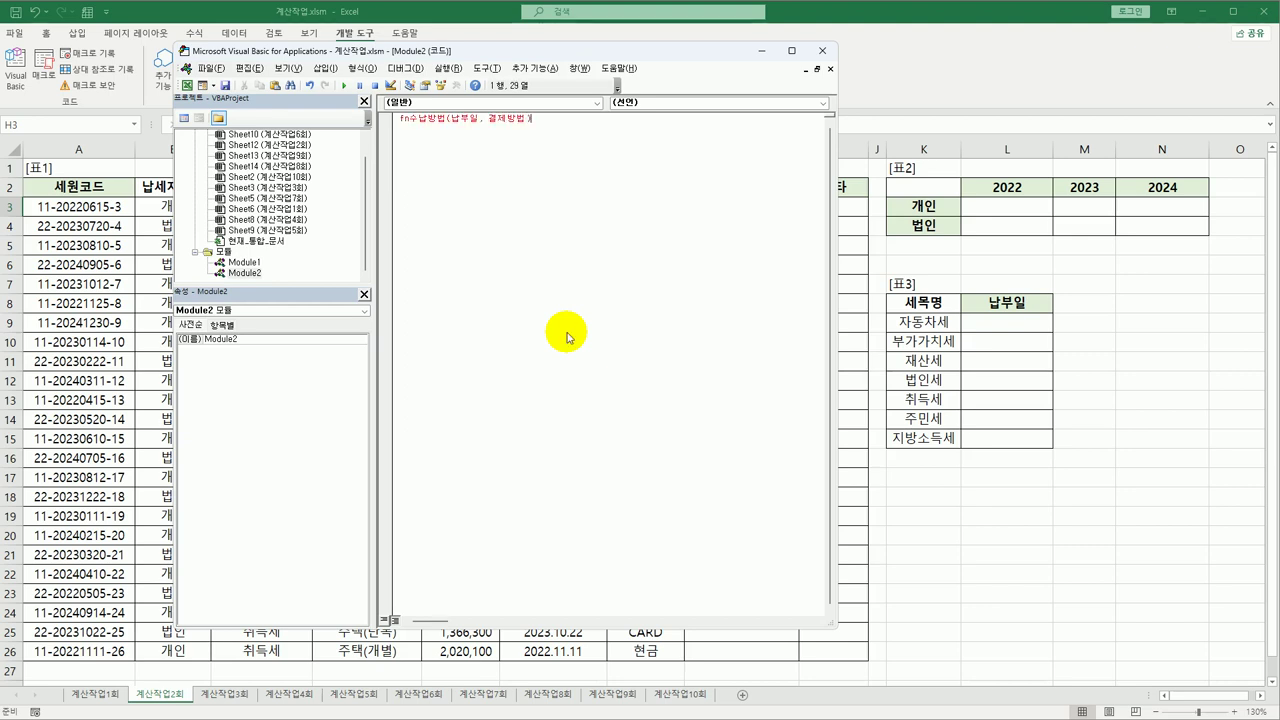
key("Return")
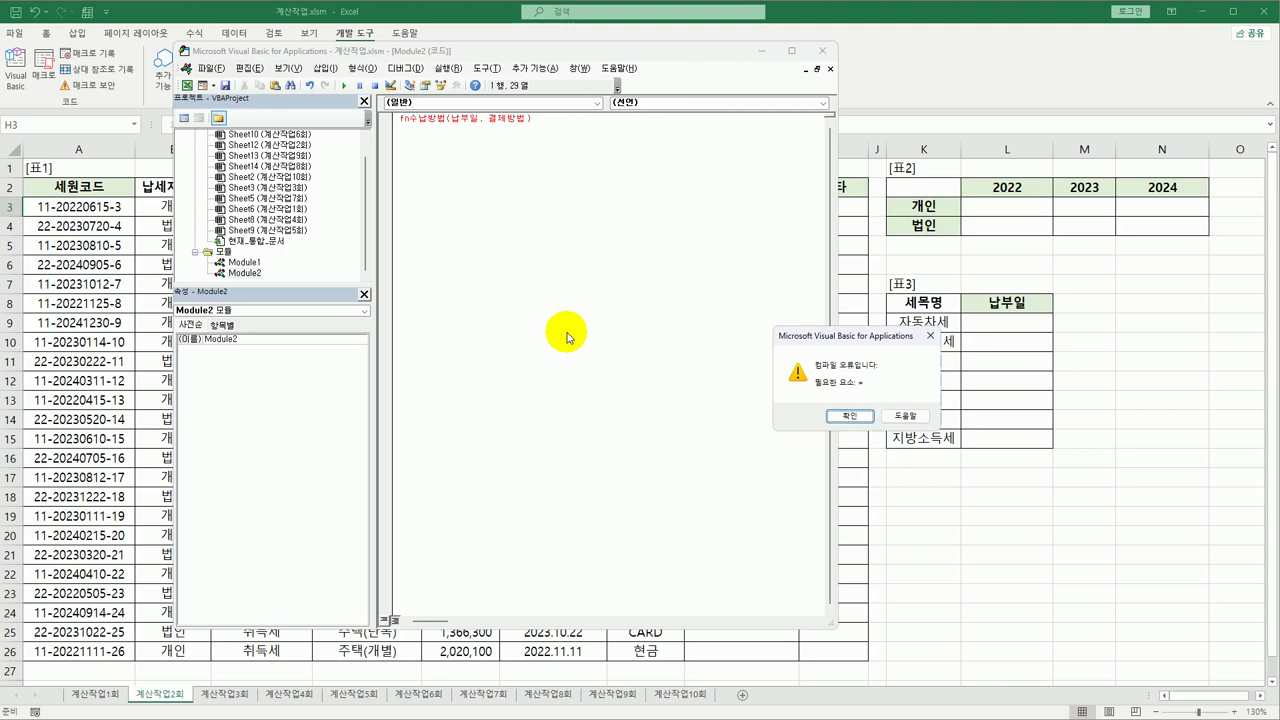
left_click(845, 417)
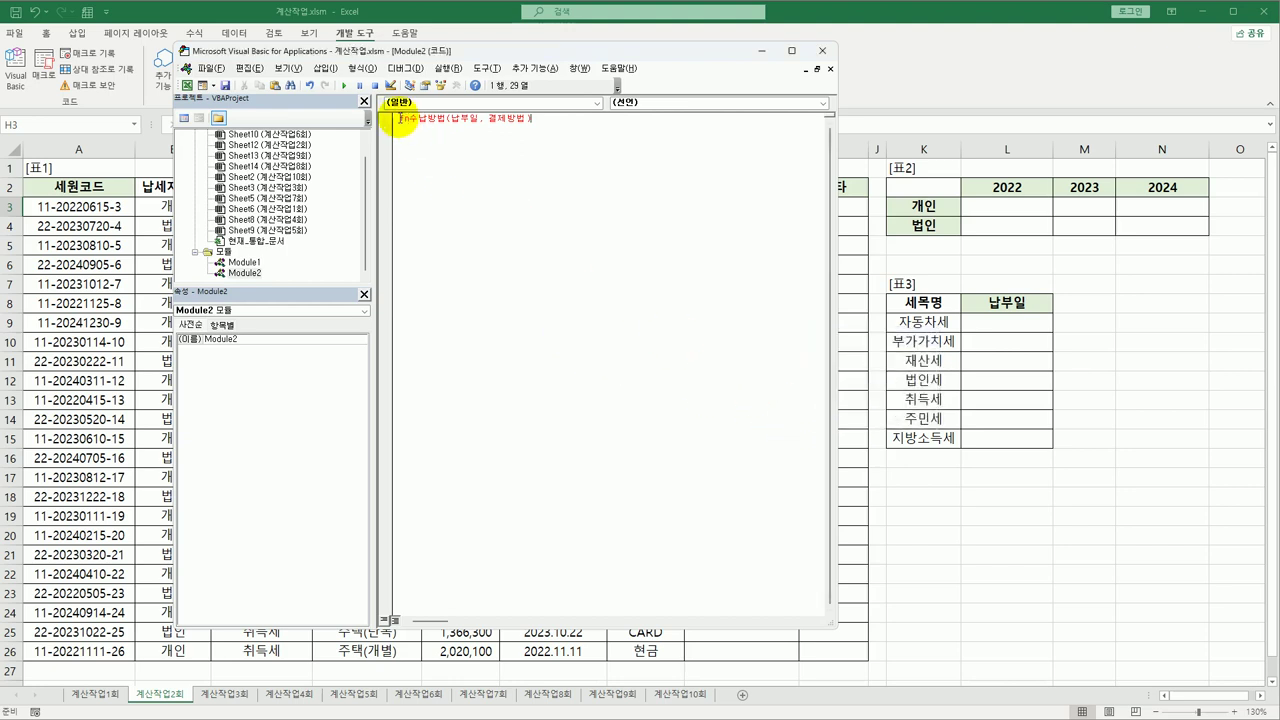
- Put Public Function in front of fn수납방법(납부일, 결제방법) to declare the function, and start its body after a blank line
left_click(400, 118)
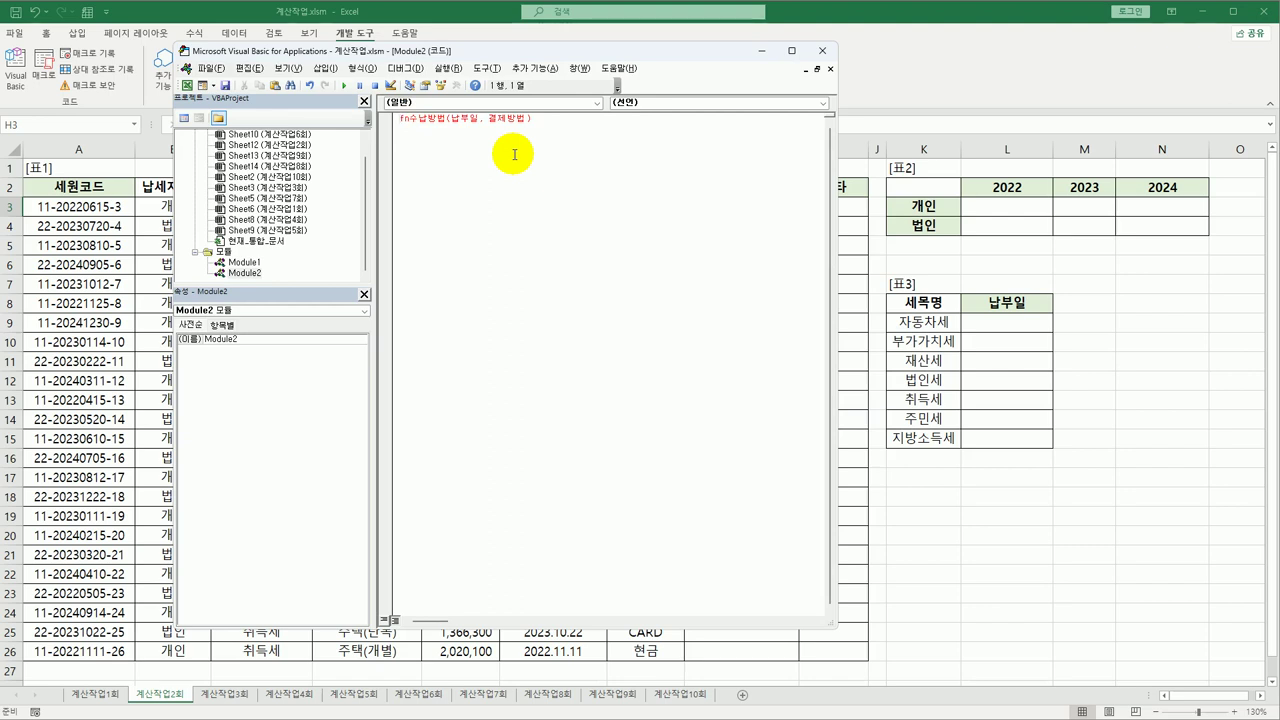
type("ㅔ")
key("BackSpace")
key("Hangul")
type("public ")
type("function")
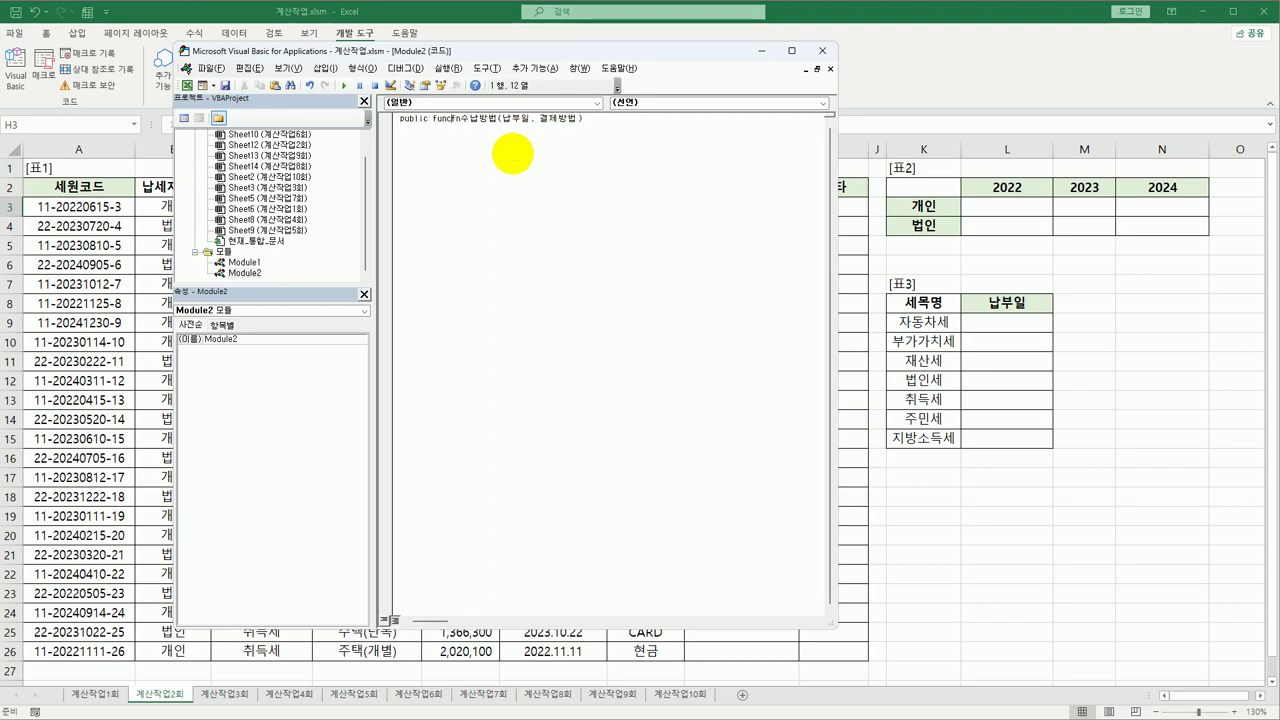
key("End")
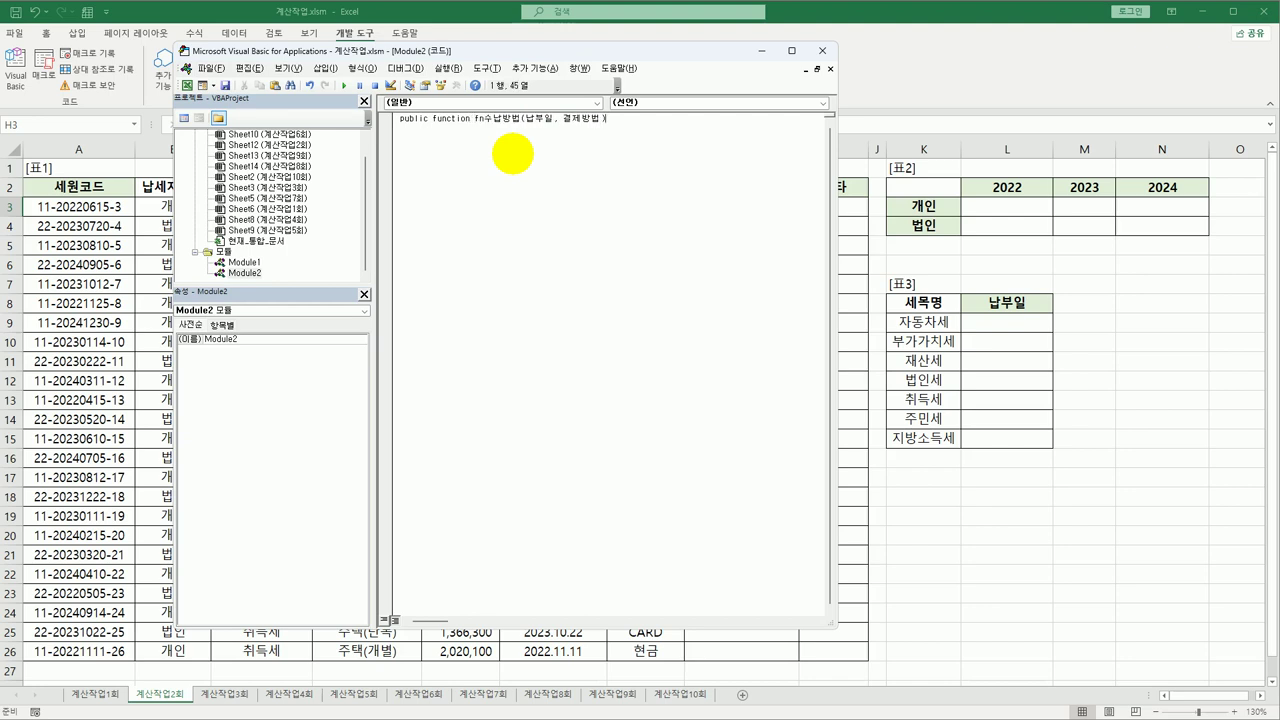
key("Return")
key("Return")
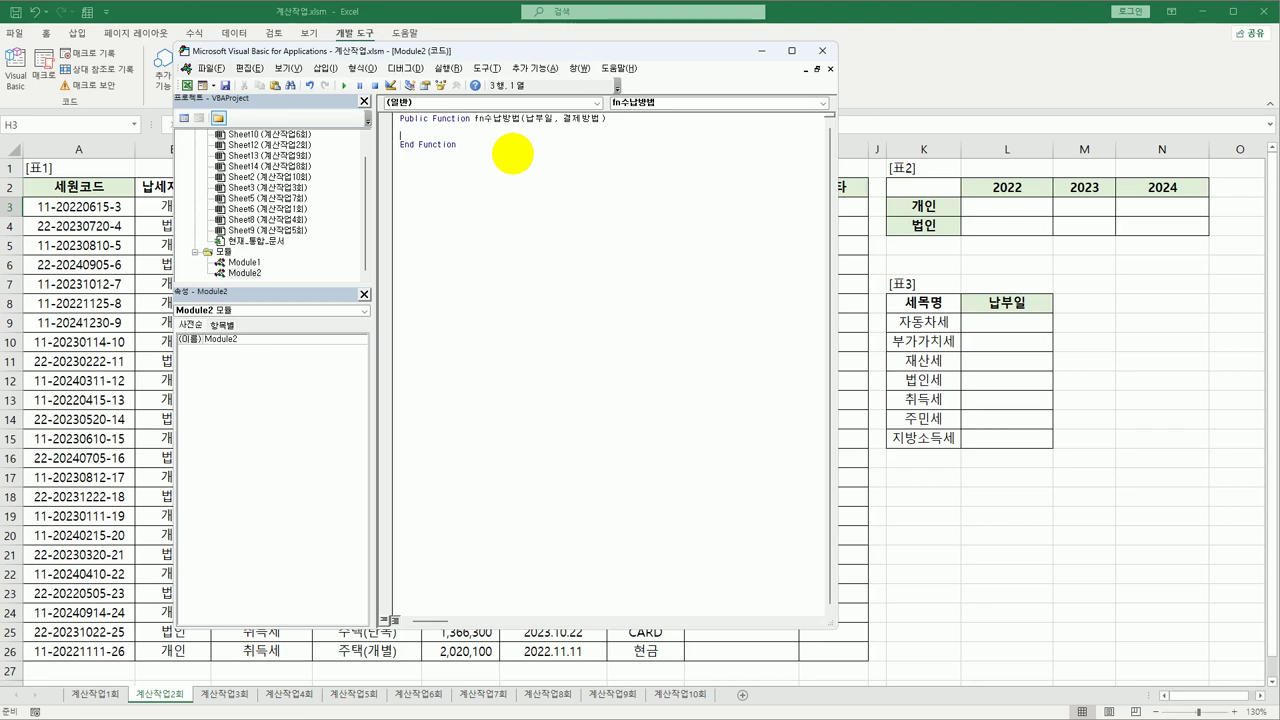
- Add an If branch for 결제방법 = "이체" that sets fn수납방법 = Left(납부일, 4) & "전용계좌"
type("if 결제방법 = \"이체\" Then")
key("Return")
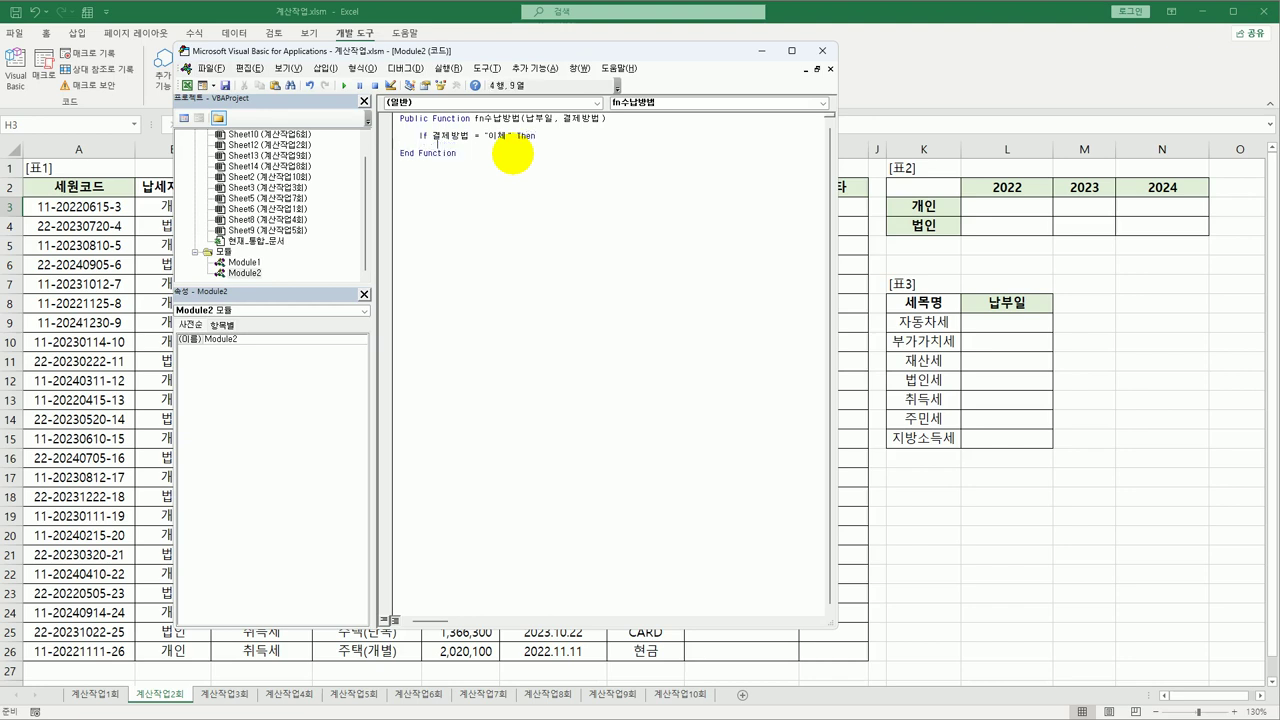
type("fn수납방법 =")
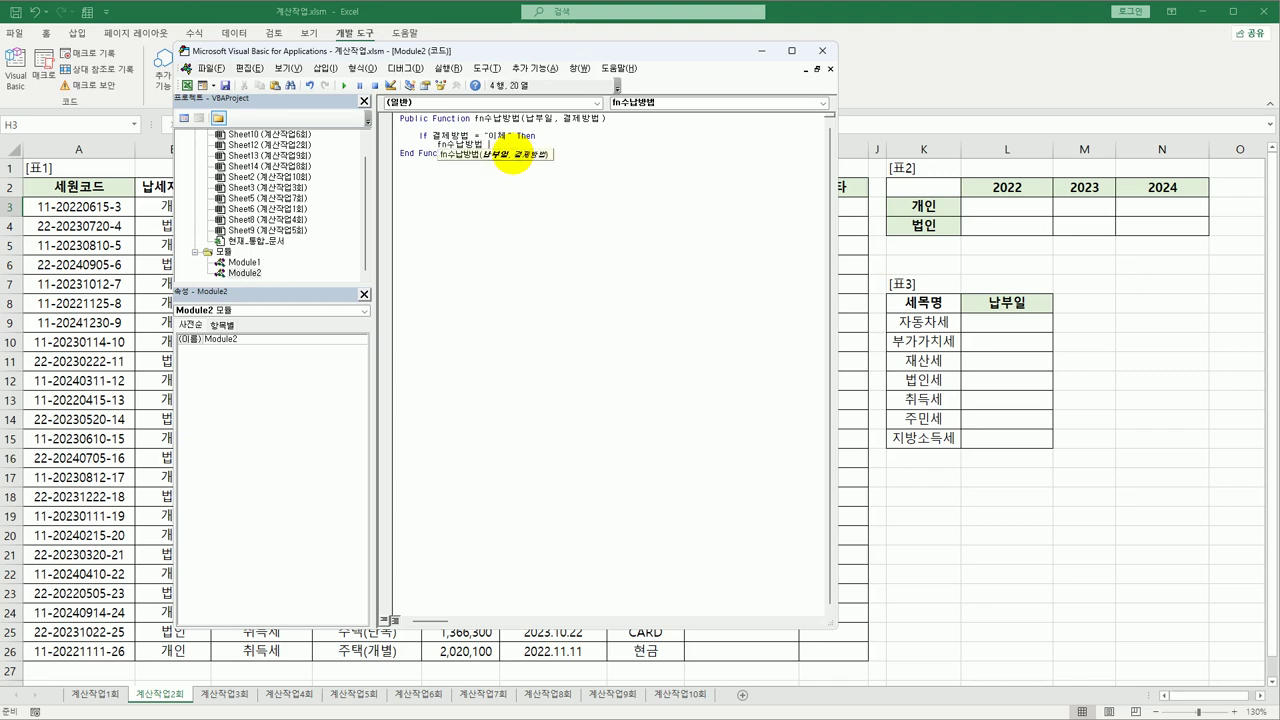
key("Escape")
type("l")
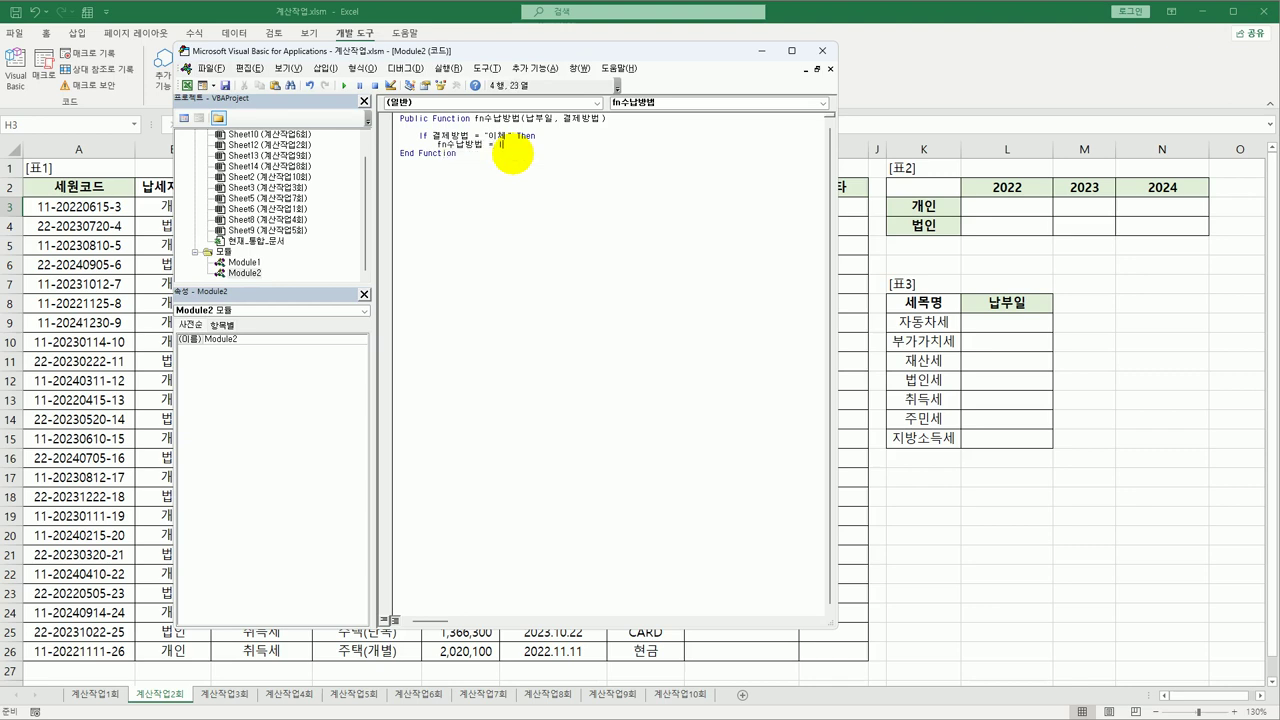
type("eft(")
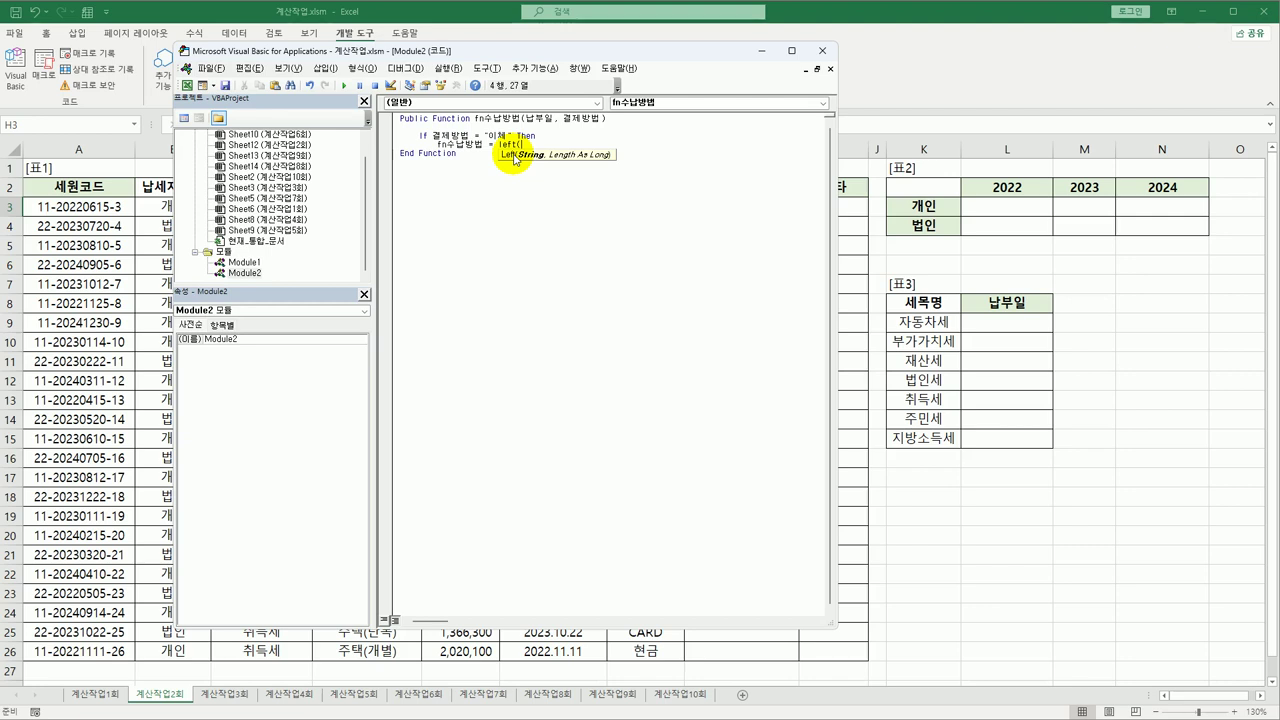
type("납부일, 4) \"")
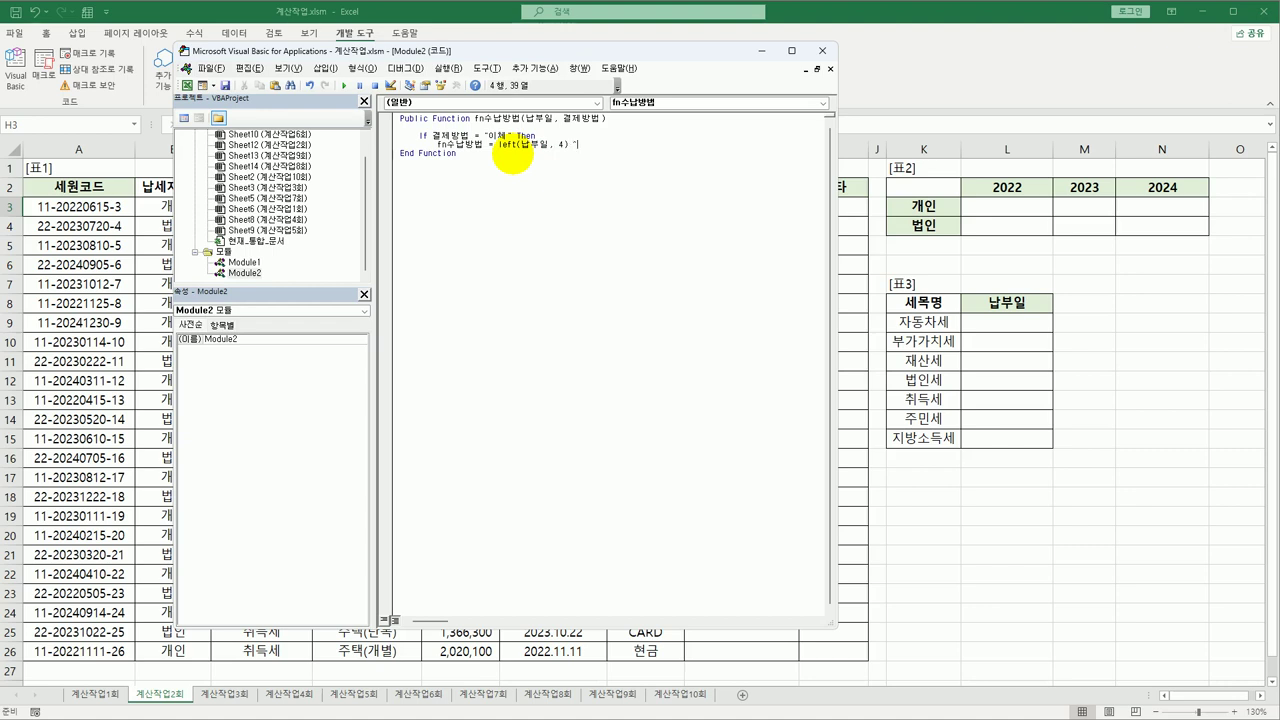
type("& \"전용계좌\"")
key("Return")
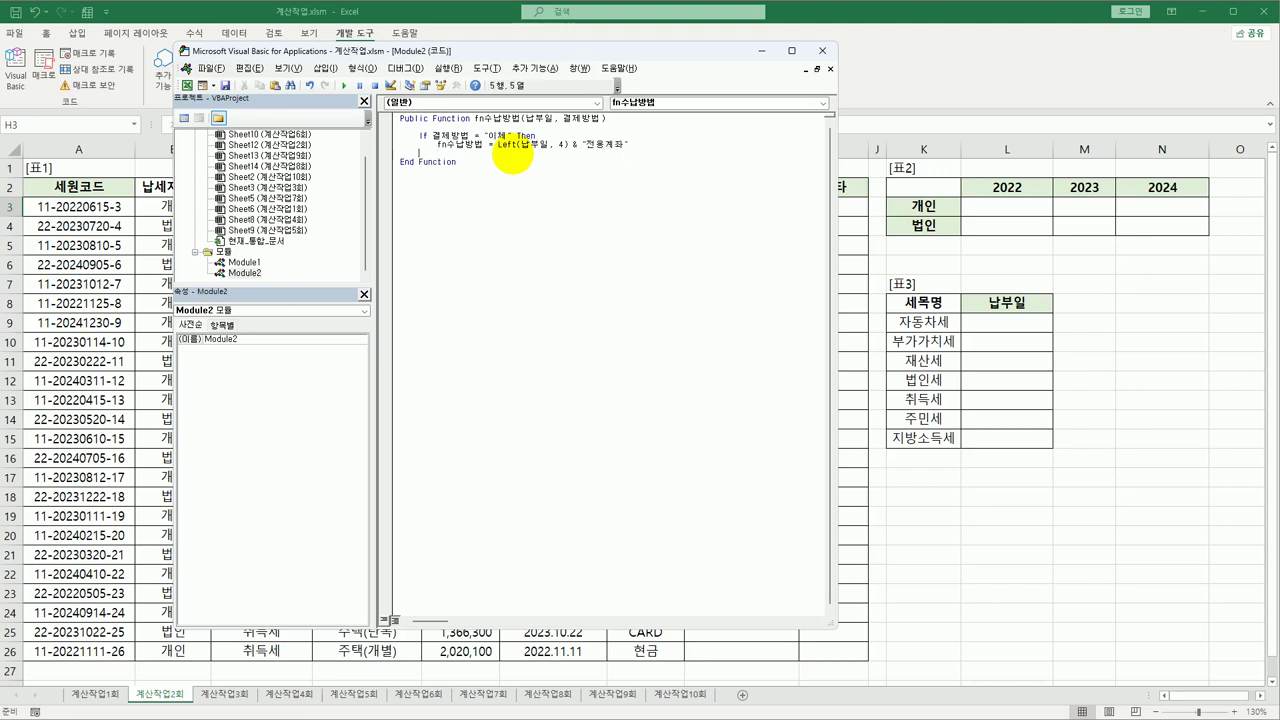
- Add an else if condition for 결제방법 = "CARD" and copy the 전용계좌 assignment line for reuse
type("else if 결제방법 = \"CARD\" then")
left_click(515, 159)
key("Return")
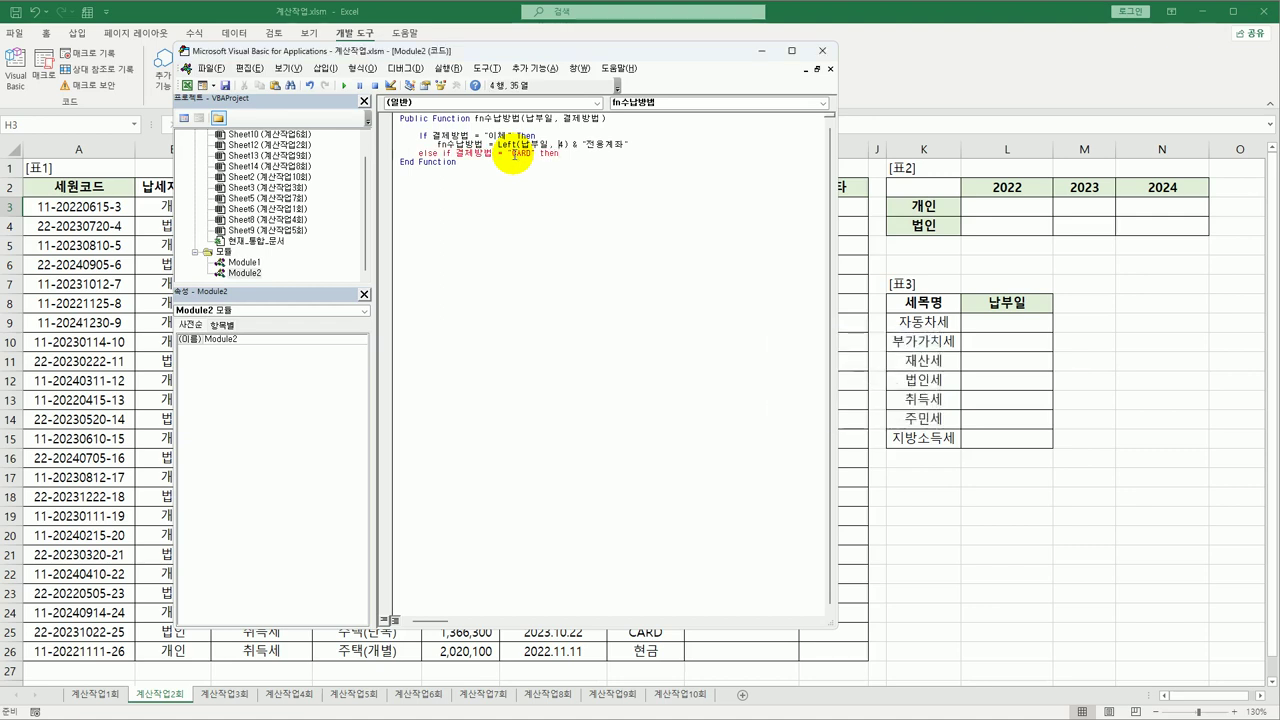
key("Up")
key("Home")
key("shift+End")
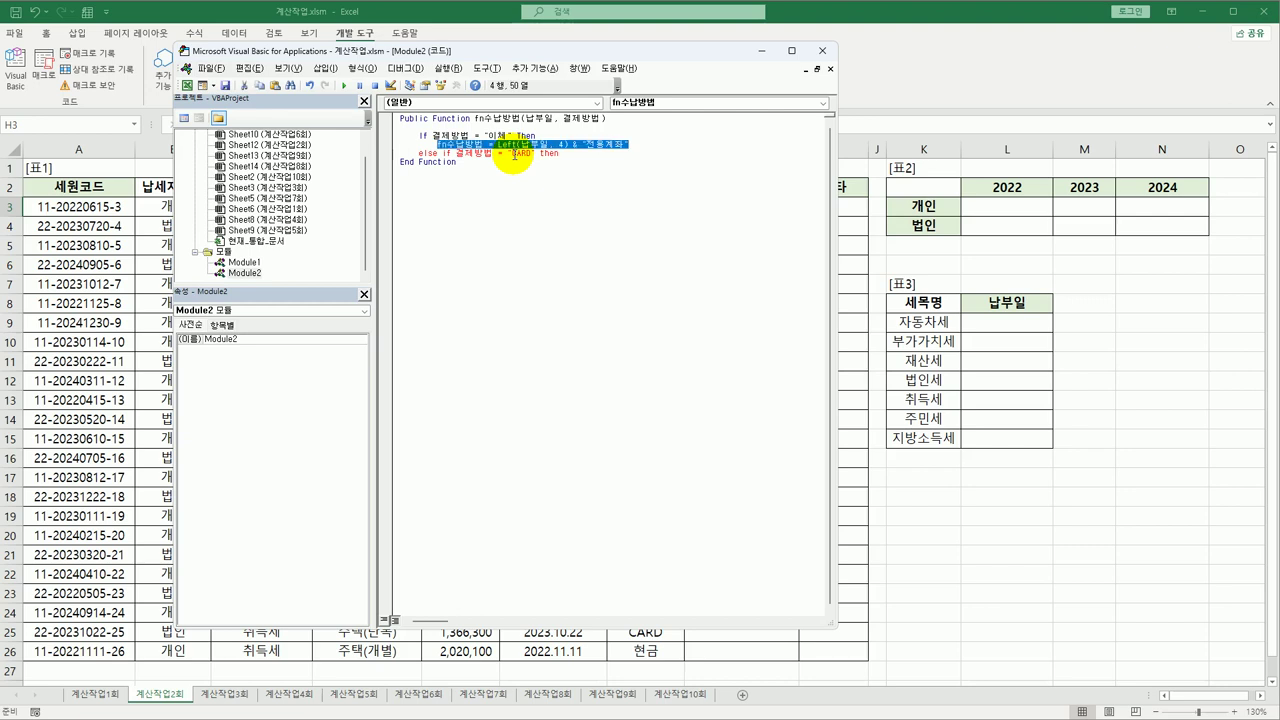
key("Down")
key("Return")
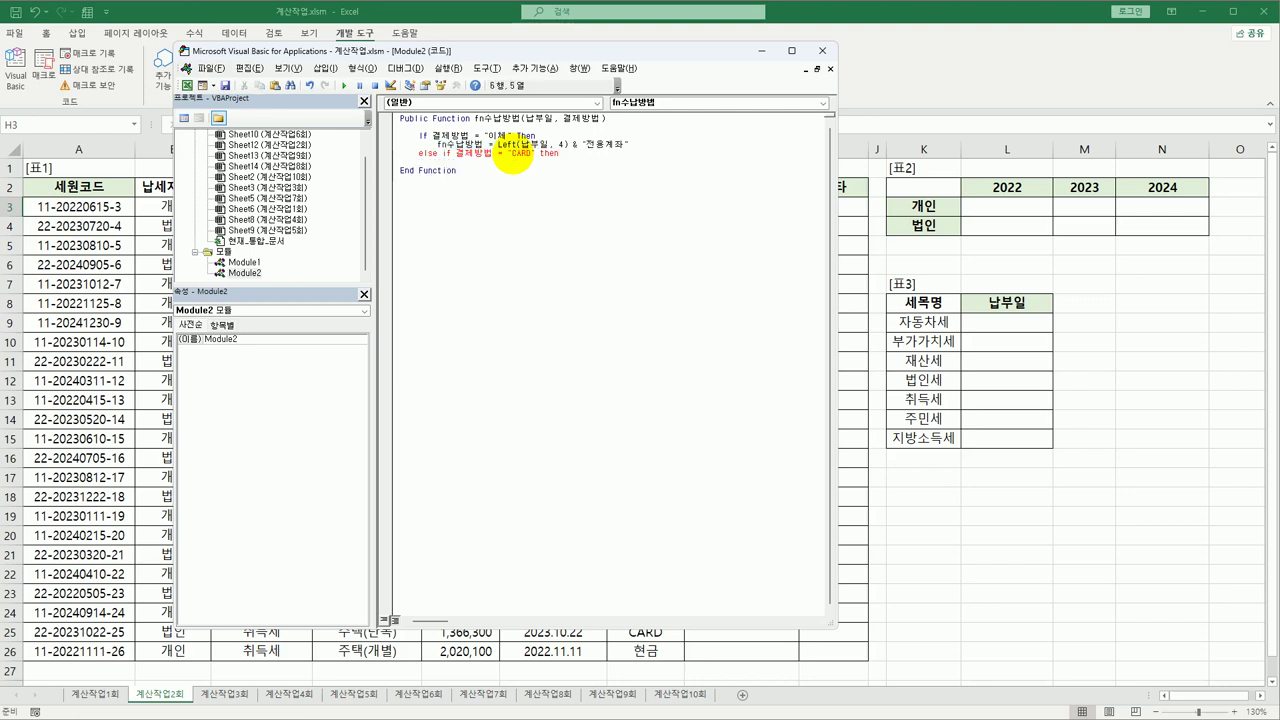
- Paste the assignment line under the CARD condition and replace its text 전용계좌 with 모바일앱
type("fn수납방법 = Left(납부일, 4) & \"전용계좌\"")
key("Home")
key("Tab")
key("ctrl+Right")
key("ctrl+Right")
key("ctrl+Right")
key("ctrl+Right")
key("ctrl+Right")
key("ctrl+Right")
key("Right")
key("Right")
key("Right")
key("shift+Right")
key("shift+Right")
key("shift+Right")
key("shift+Right")
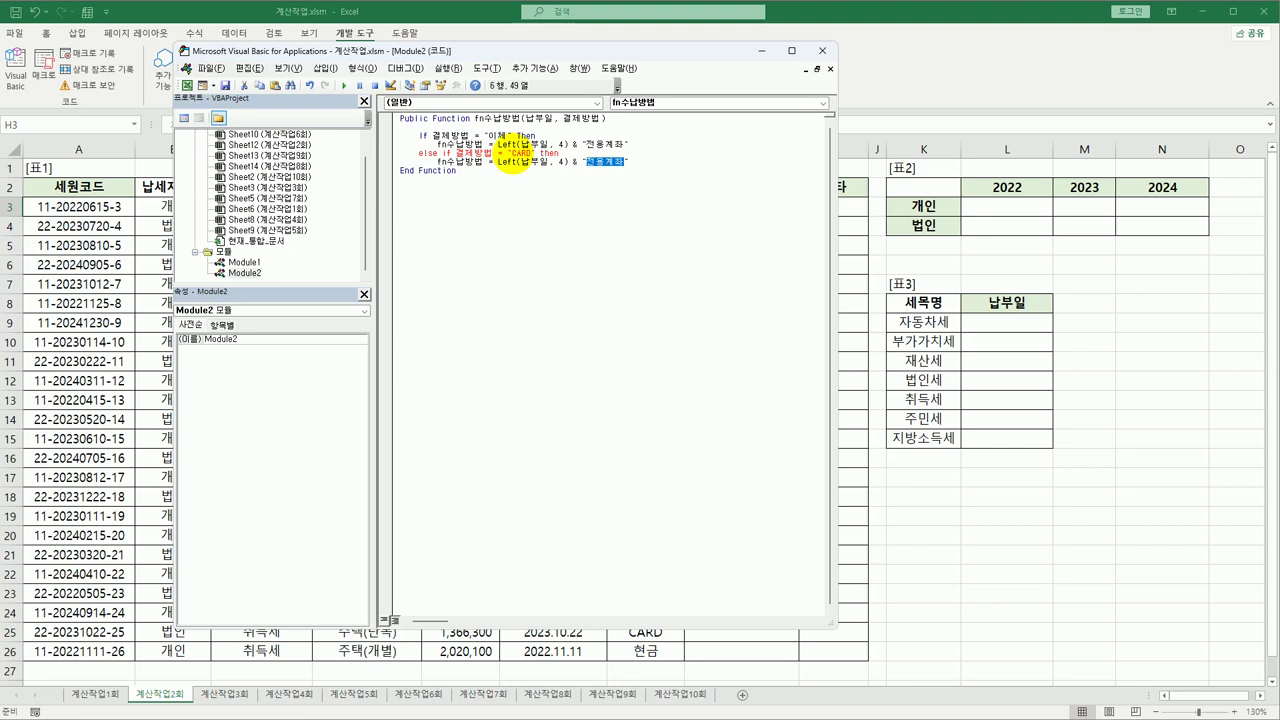
type("카")
type("바일앱")
key("End")
key("Return")
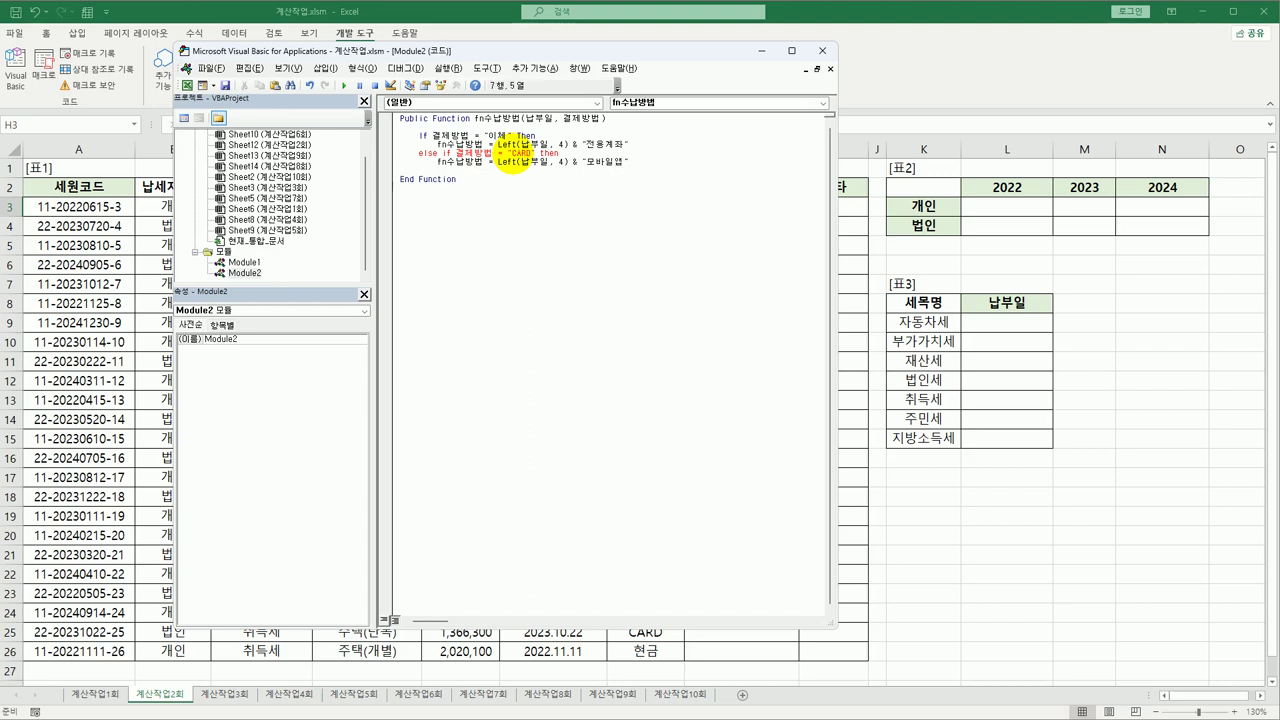
- Add an Else branch that sets fn수납방법 = Left(납부일, 4) & "방문납부", reusing the copied assignment line
type("else")
key("Return")
key("Down")
key("Down")
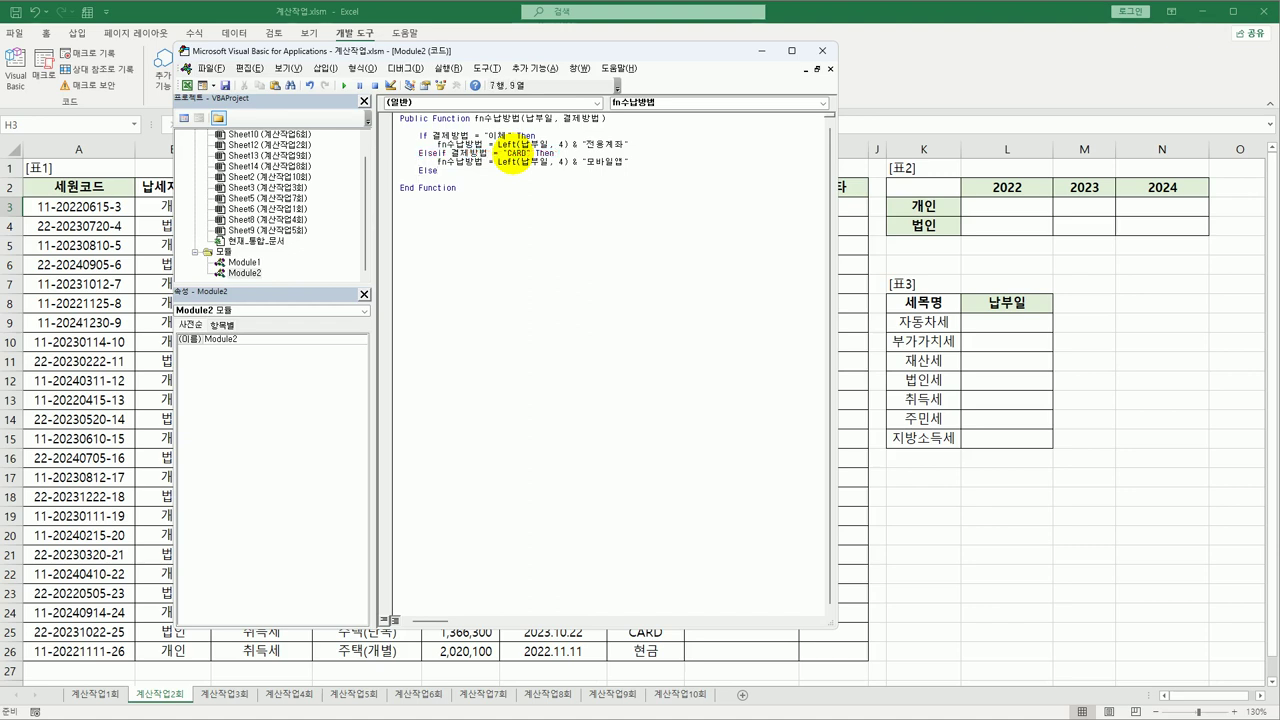
key("Return")
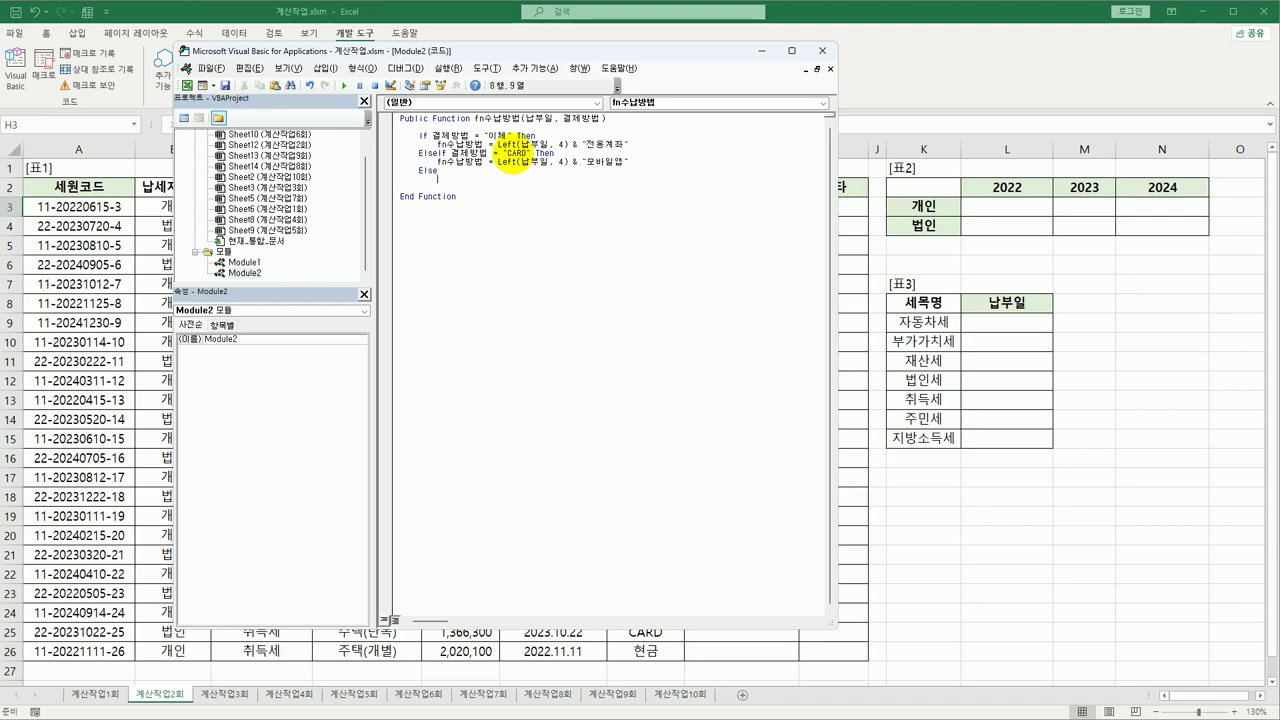
type("fn수납방법 = Left(납부일, 4) & \"전용계좌\"")
key("Left")
key("shift+Left")
key("shift+Left")
key("shift+Left")
key("shift+Left")
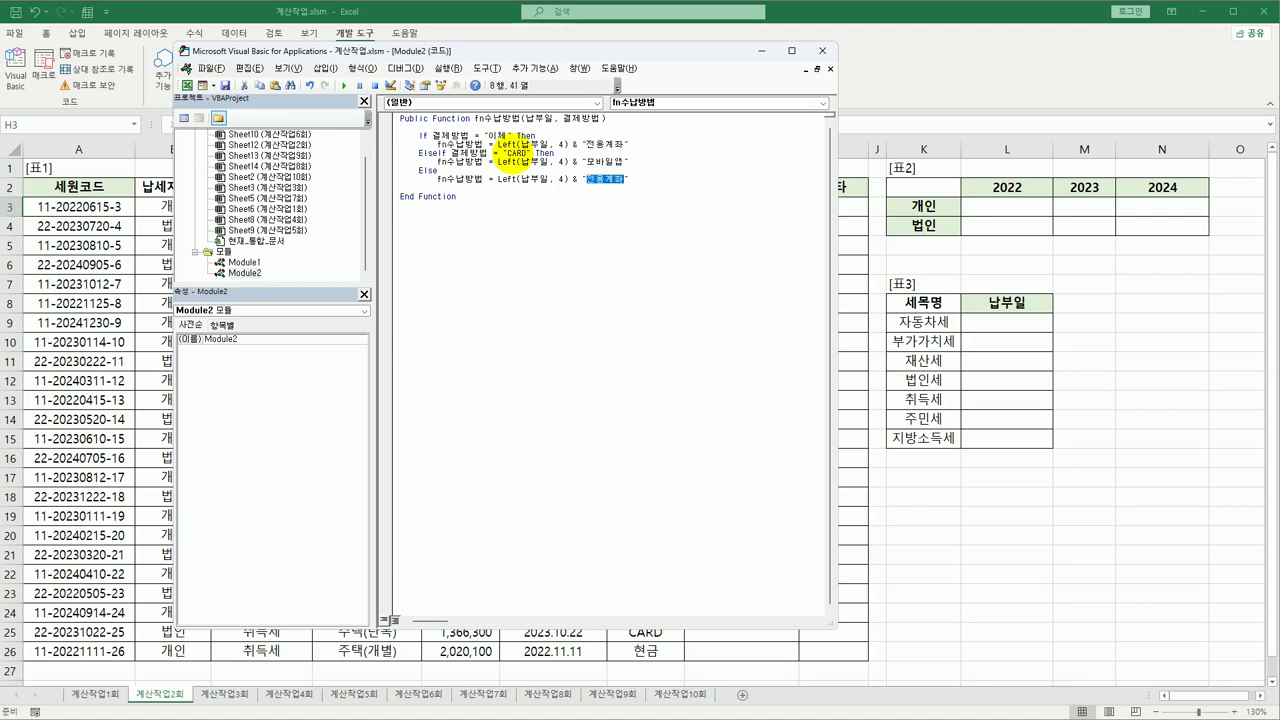
type("qkd")
key("BackSpace")
key("BackSpace")
key("BackSpace")
type("방문납부")
key("Return")
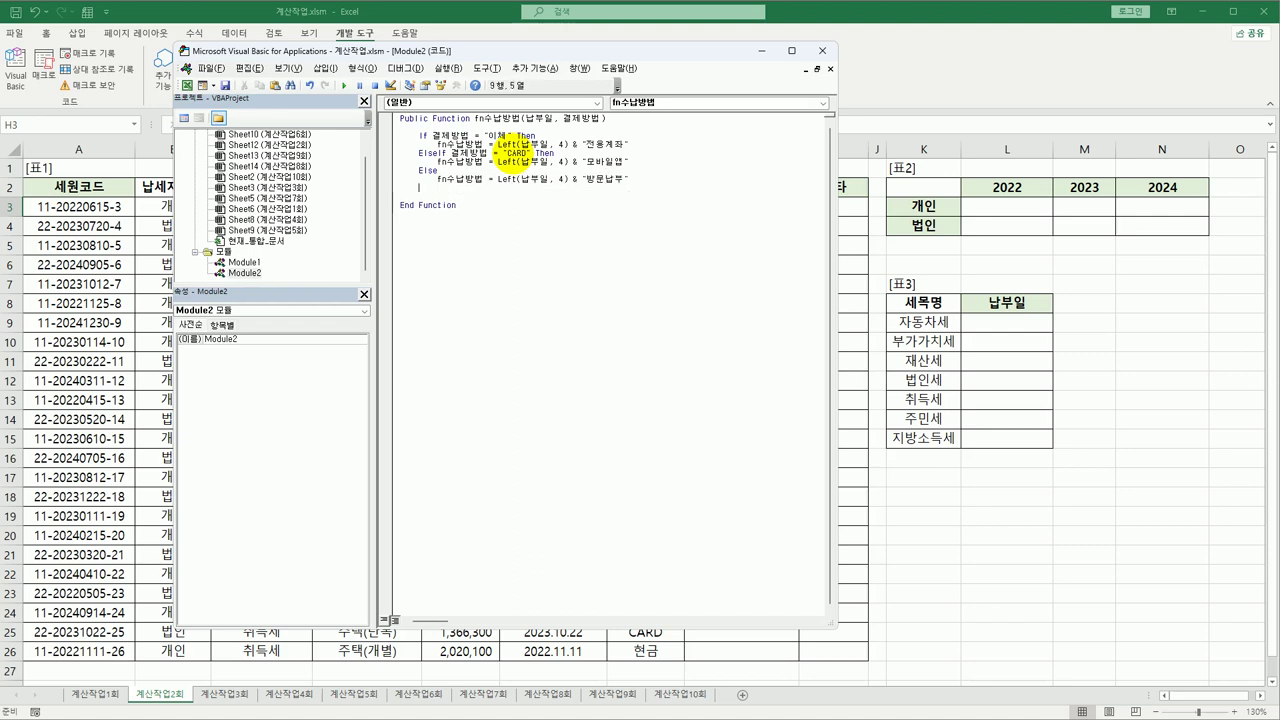
- Finish the conditional block with End If and close the Visual Basic editor
type("end i")
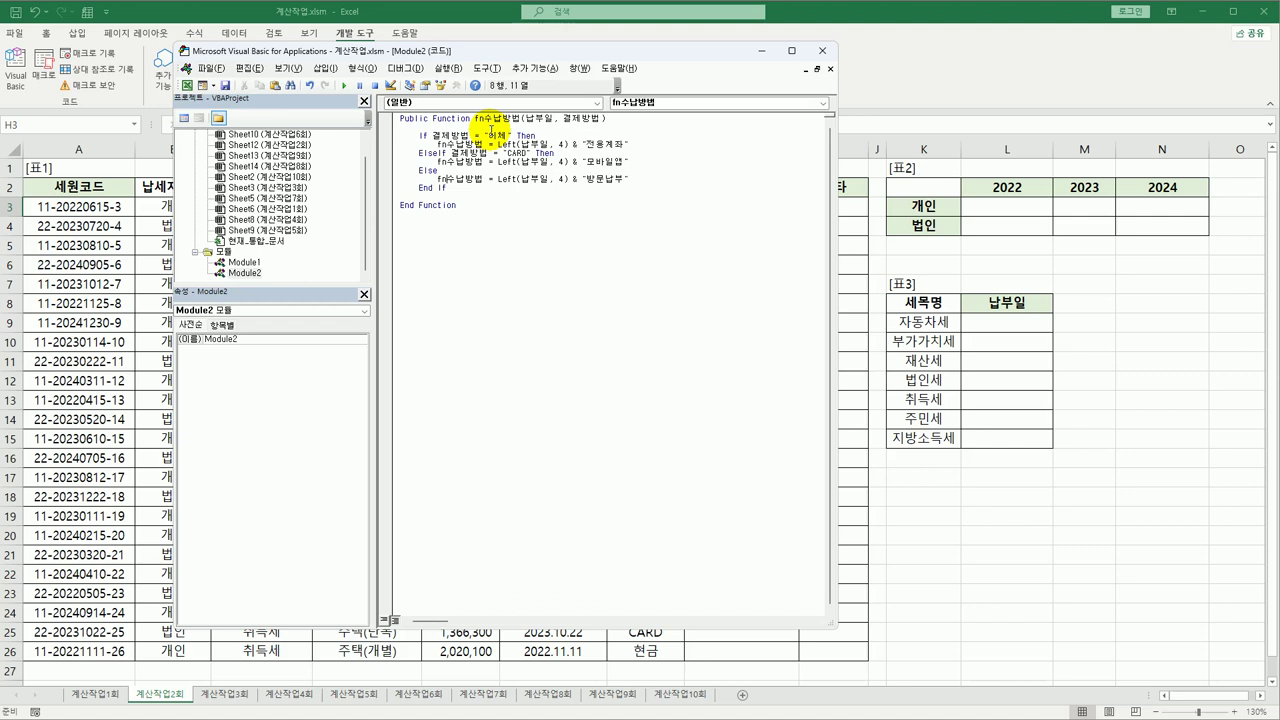
left_click(489, 194)
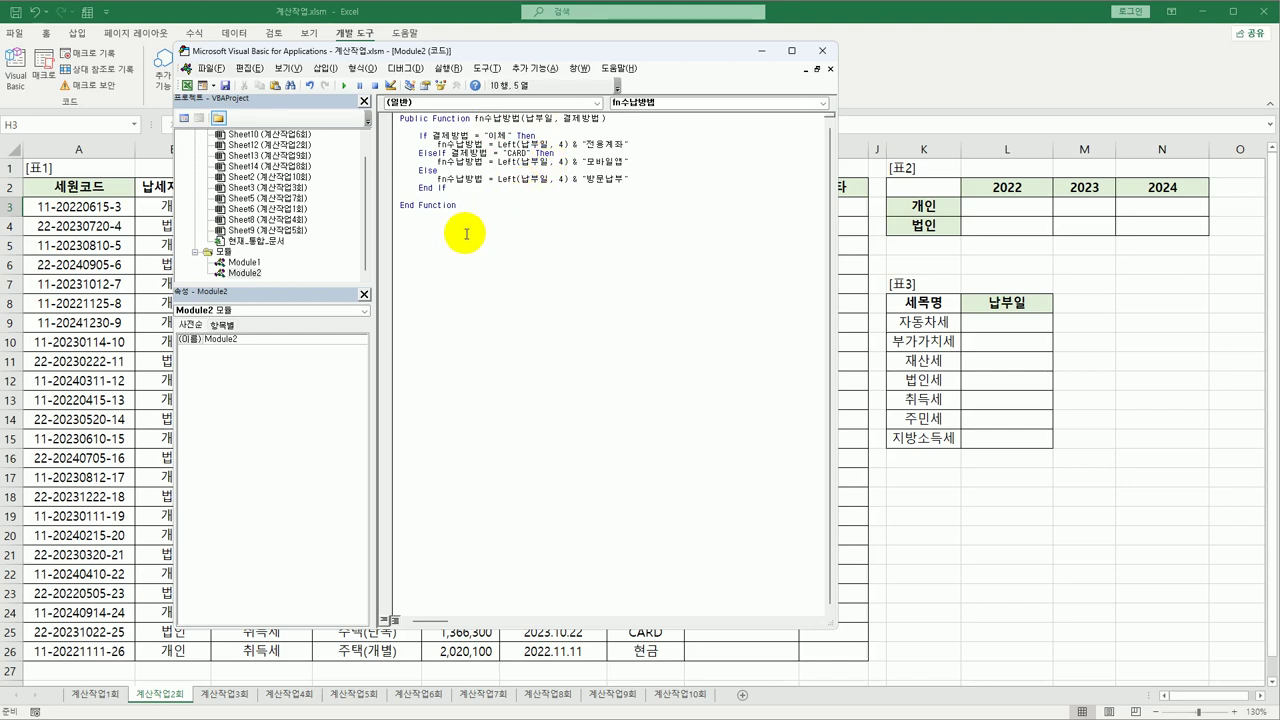
left_click(822, 50)
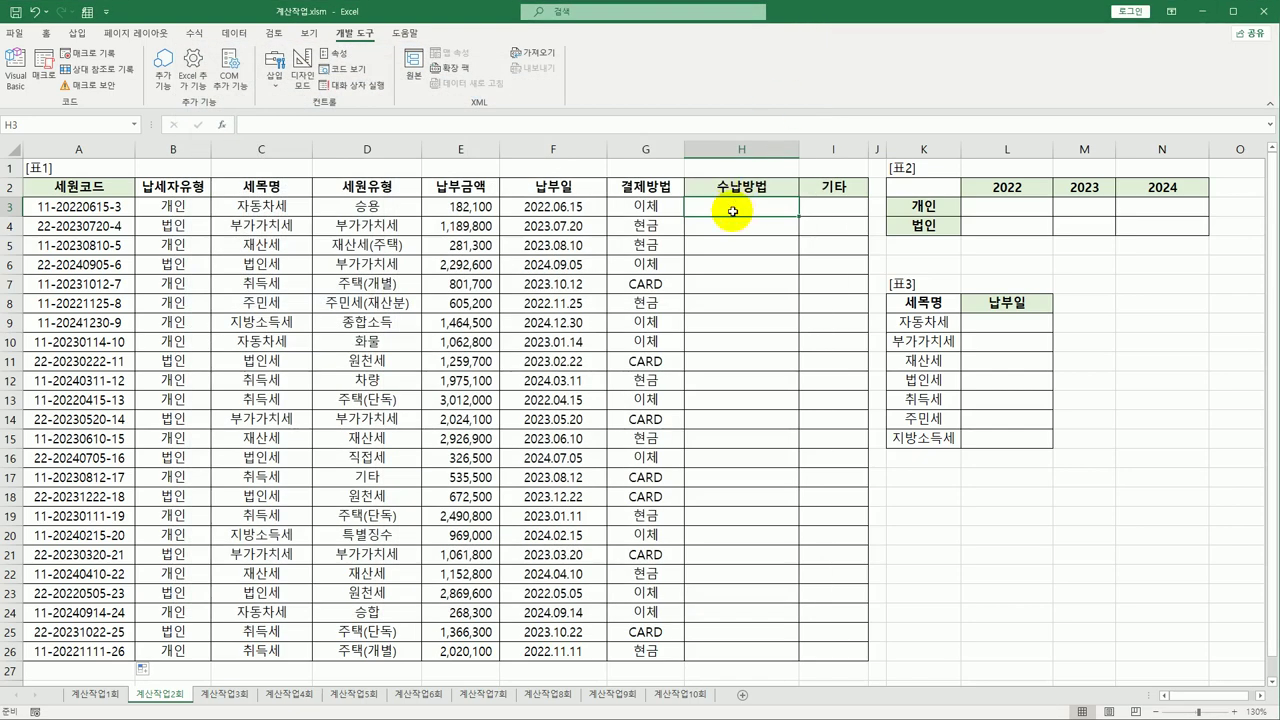
- Insert the user-defined function fn수납방법 in H3 with arguments F3 and G3, and fill the 수납방법 column down to row 26
left_click(222, 124)
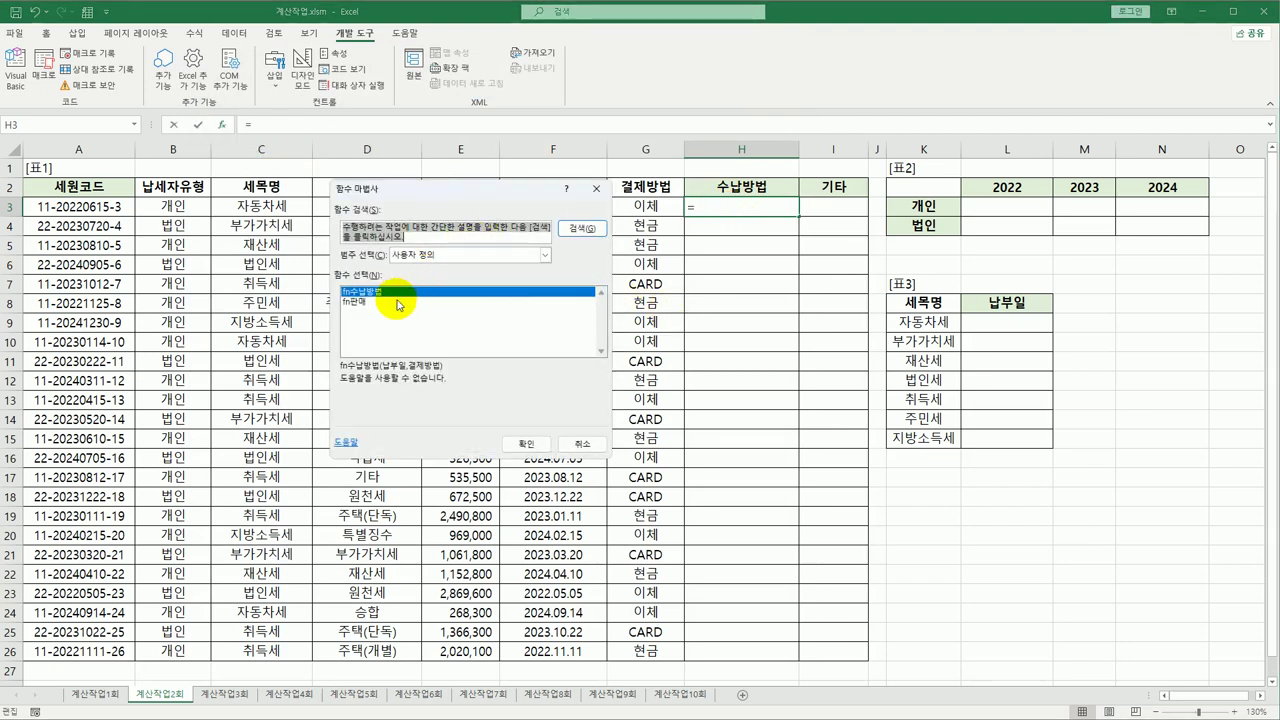
left_click(526, 443)
left_click(597, 211)
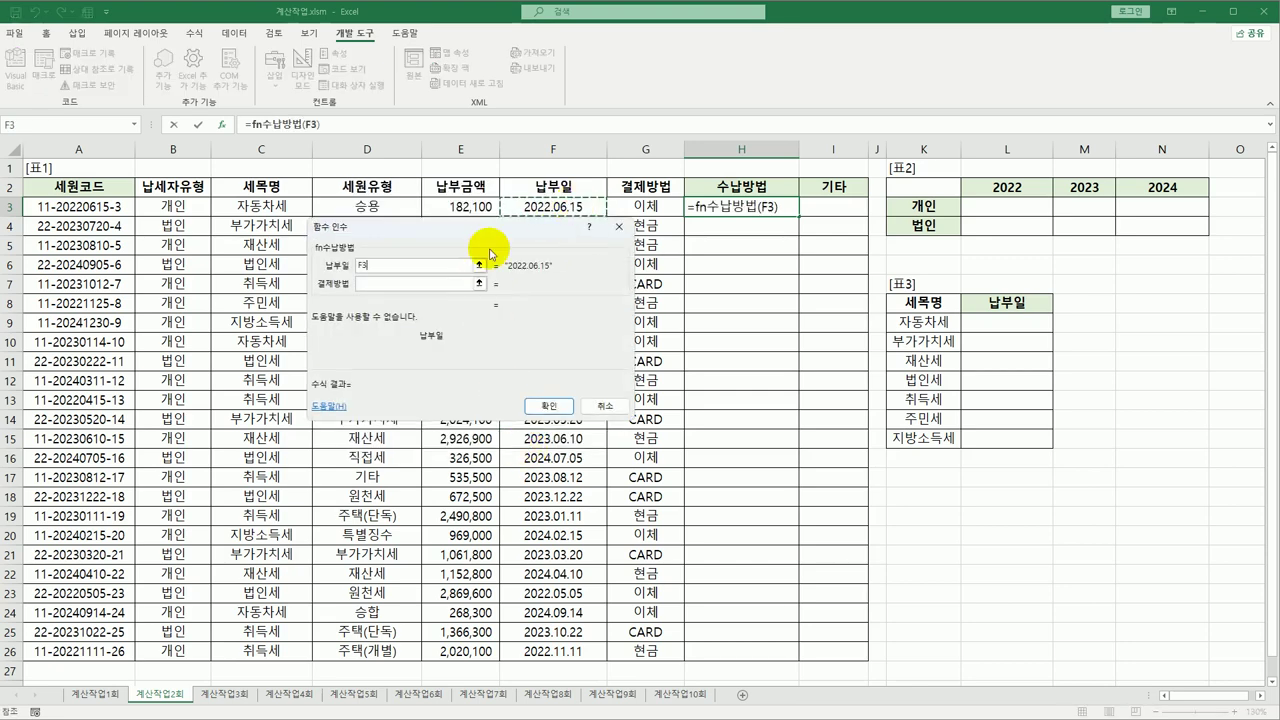
left_click(430, 283)
left_click(667, 203)
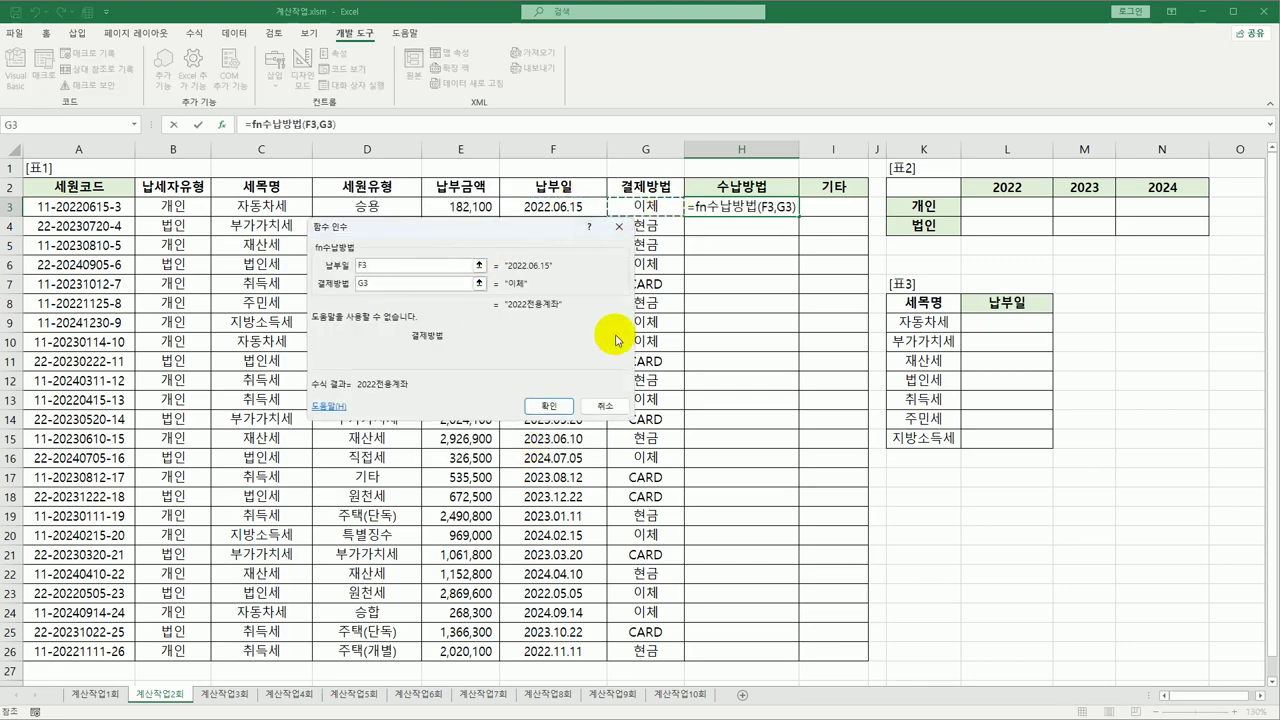
left_click(553, 408)
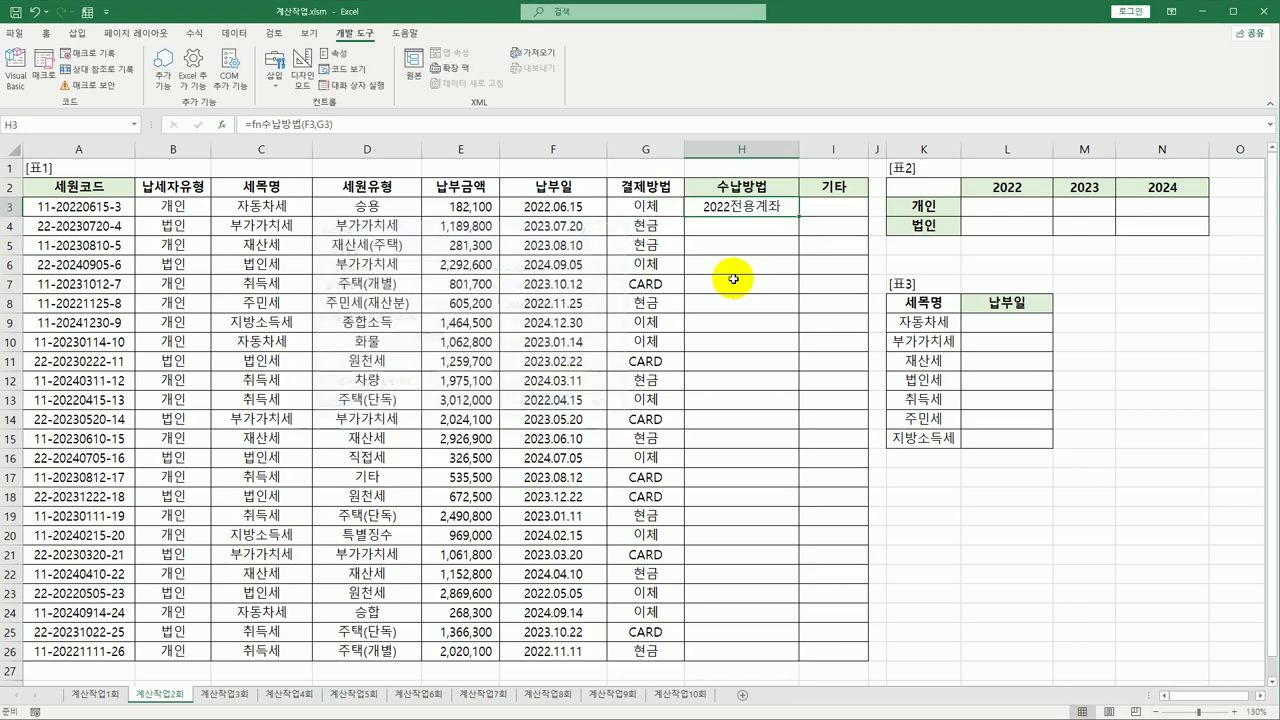
double_click(797, 216)
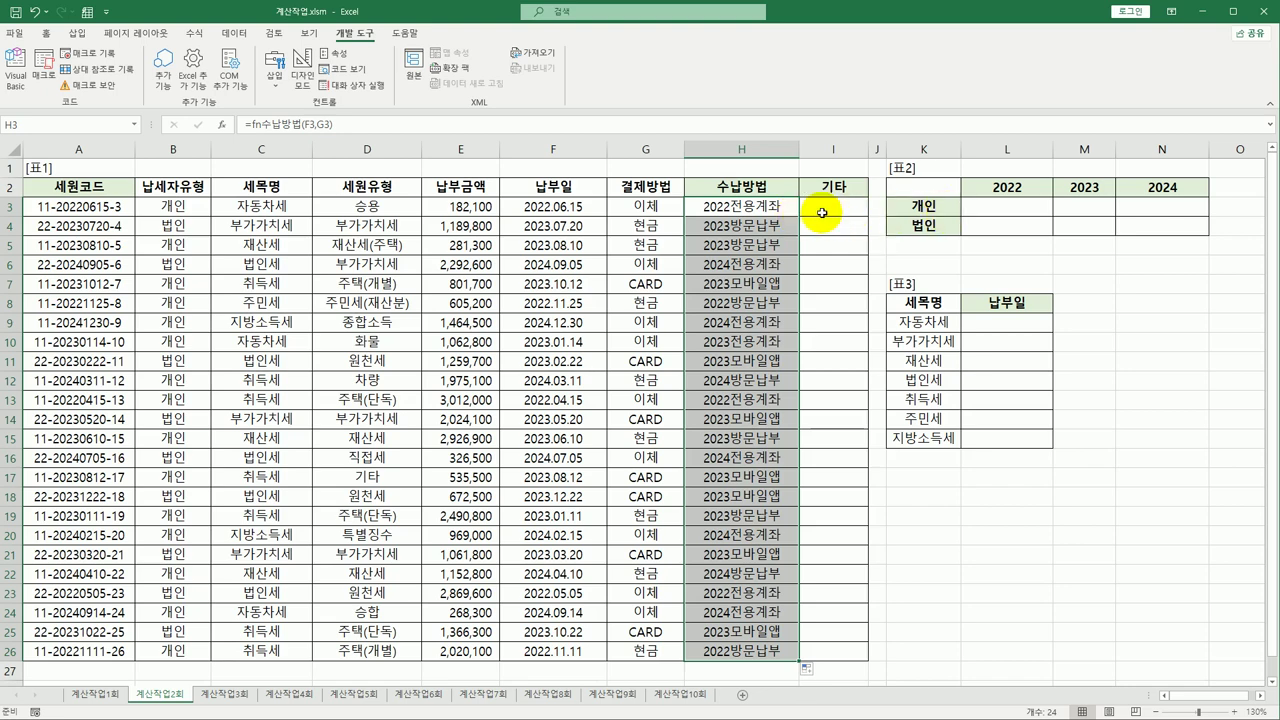
left_click(401, 205)
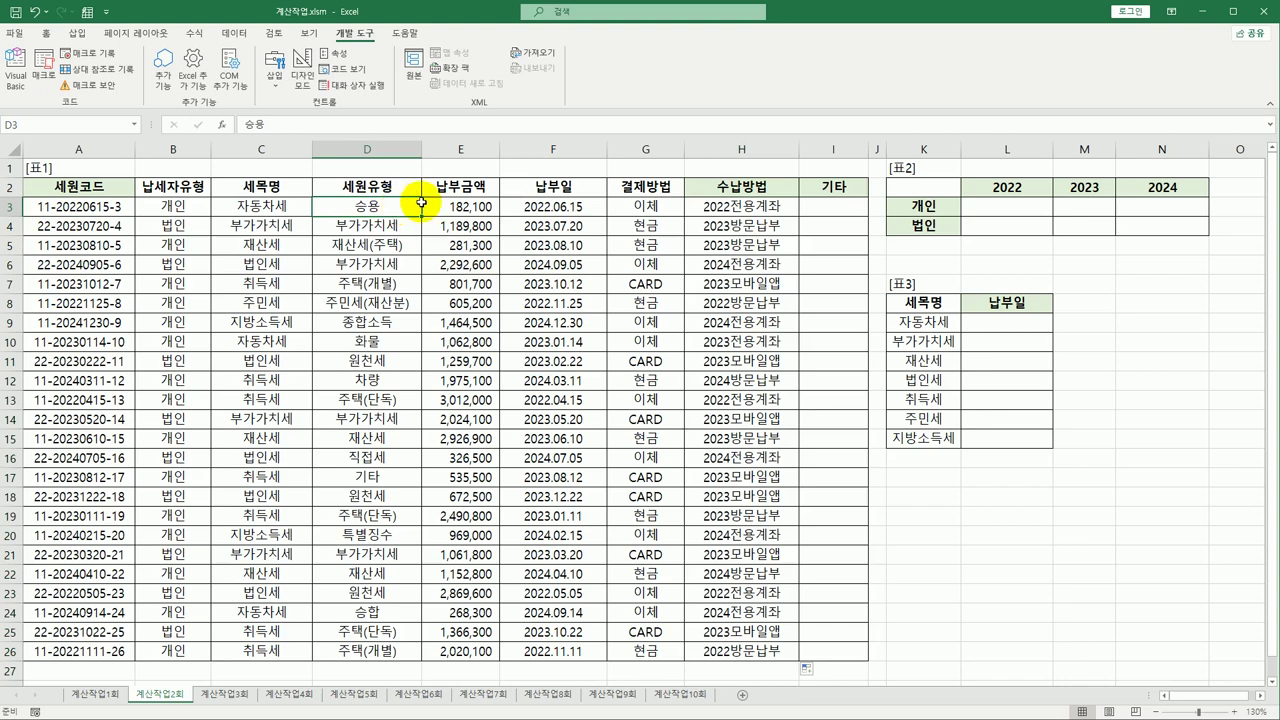
left_click(829, 209)
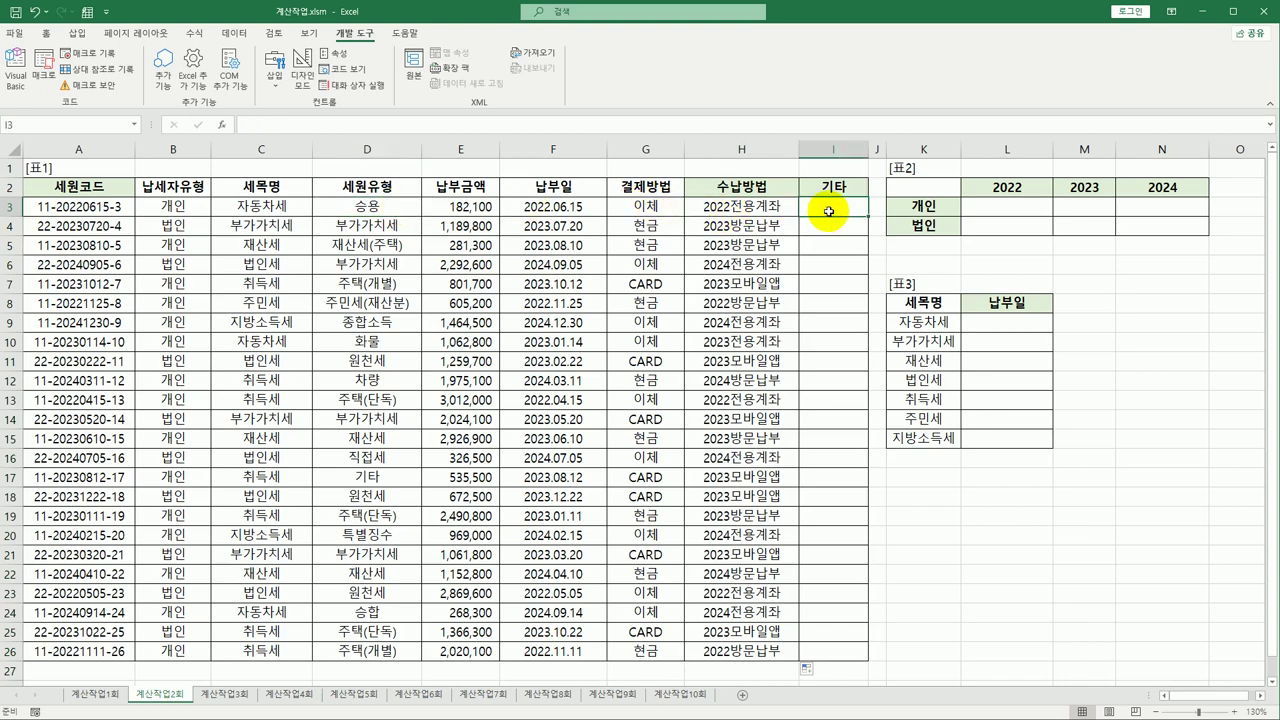
left_click(401, 207)
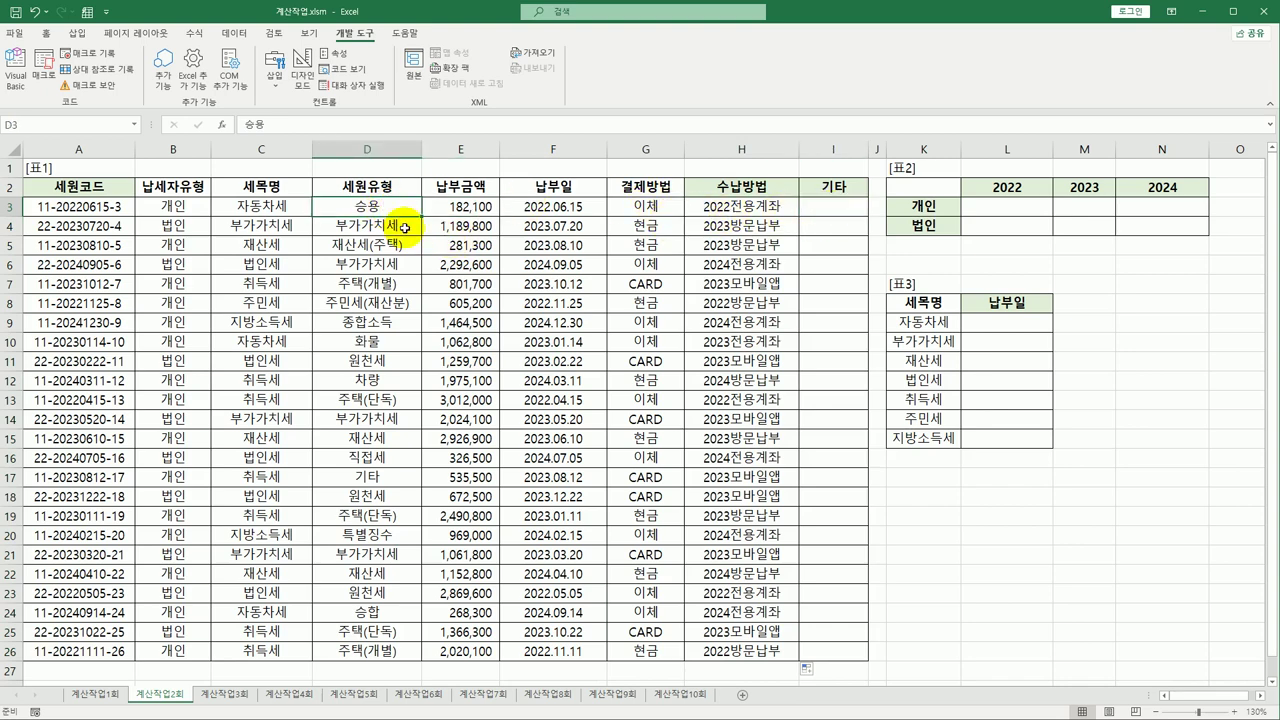
left_click(393, 246)
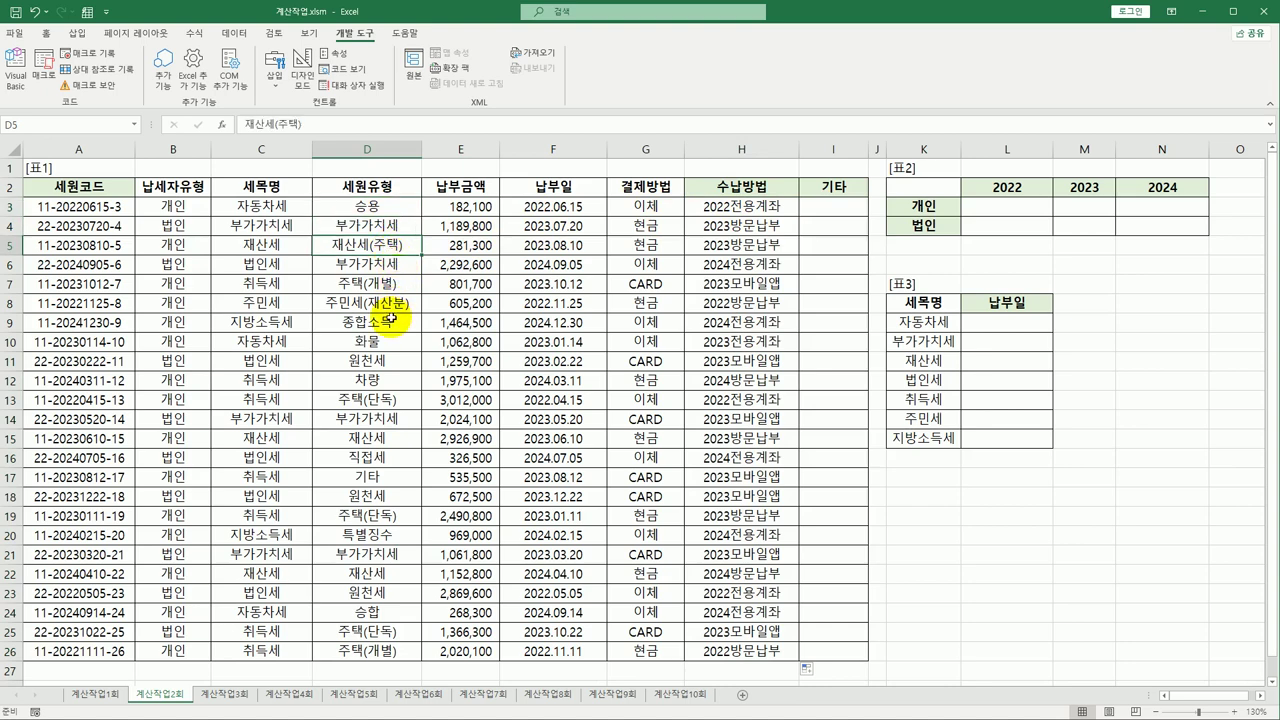
left_click(378, 282)
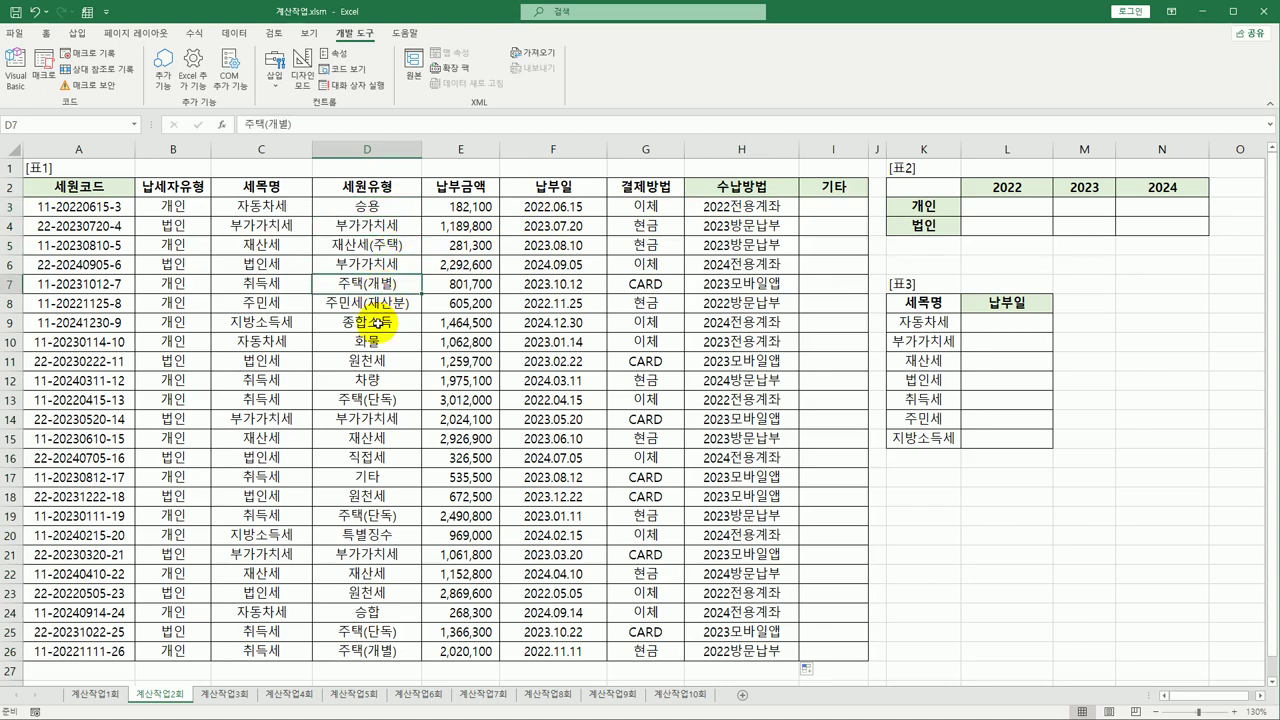
- Enter =SEARCH("주택",D3) in I3 to locate 주택 within the 세원유형 text
left_click(372, 401)
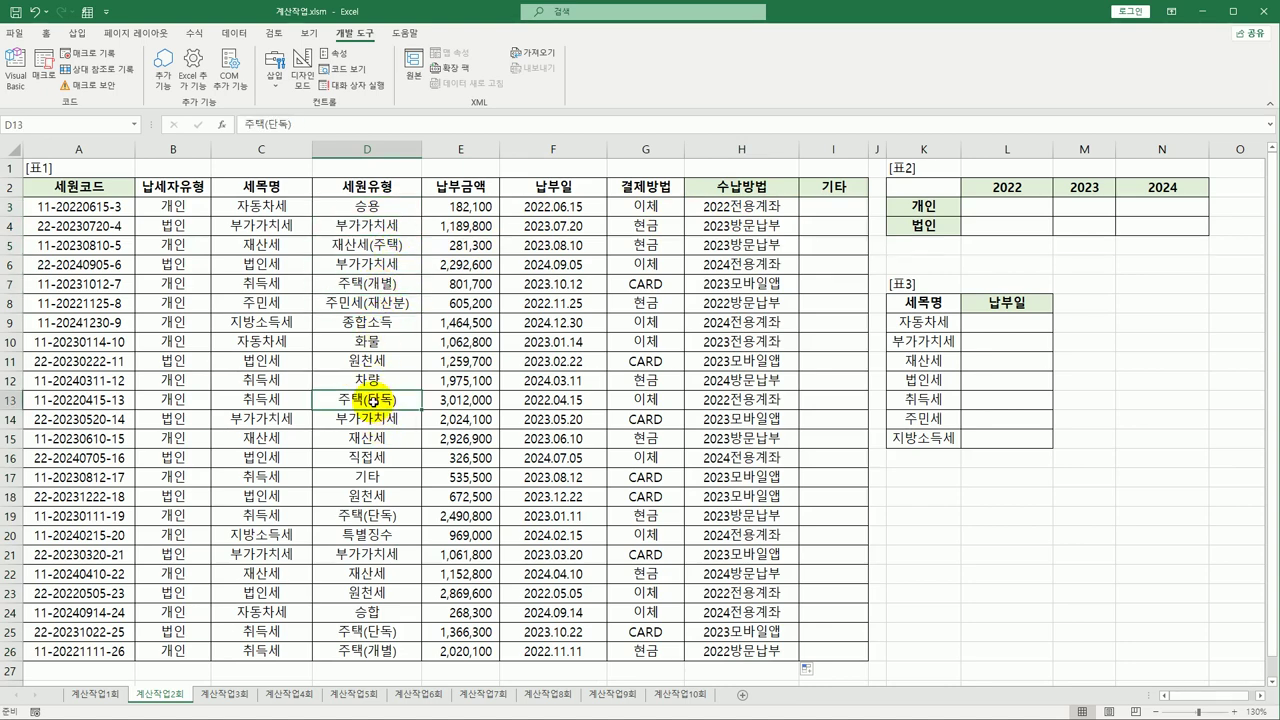
left_click(825, 206)
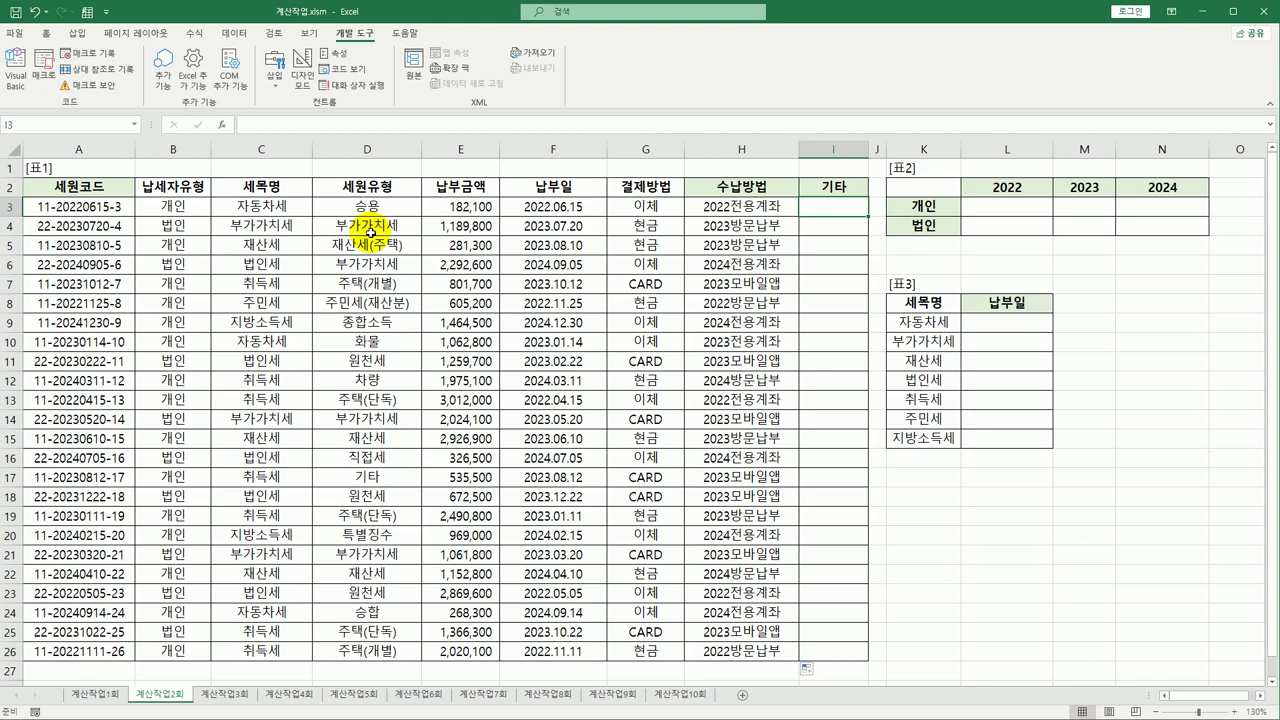
type("=se")
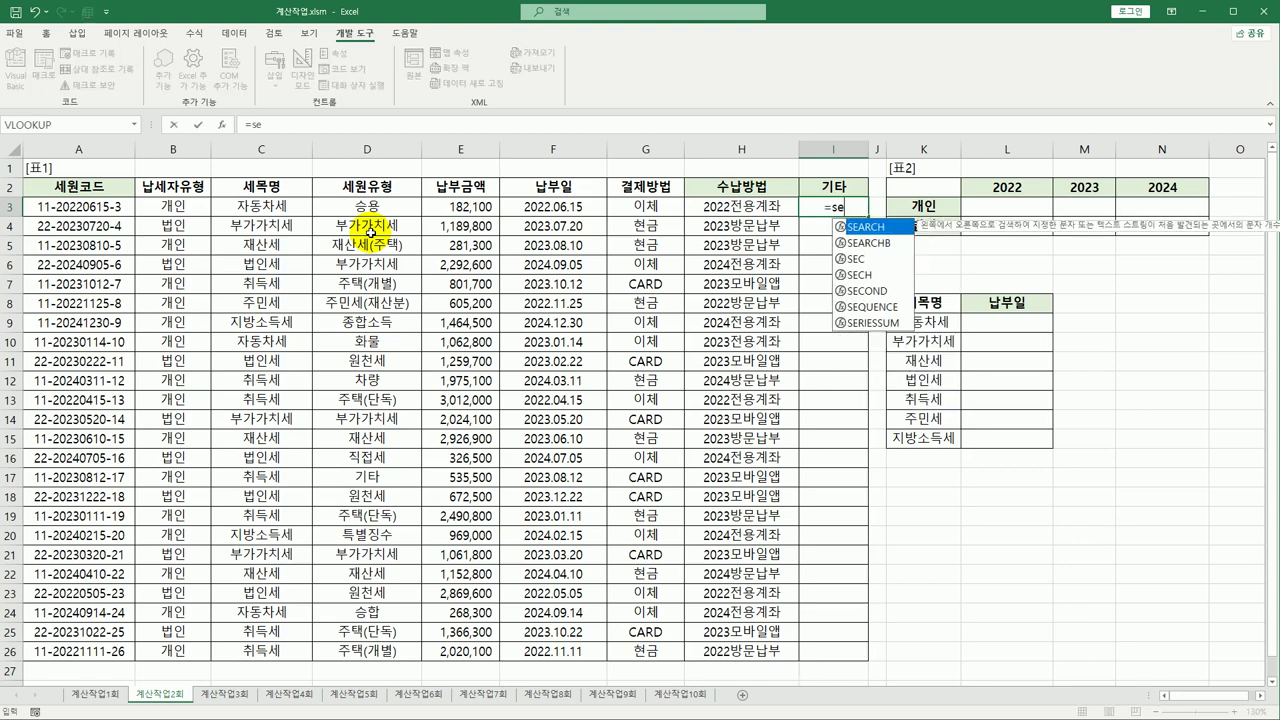
key("Tab")
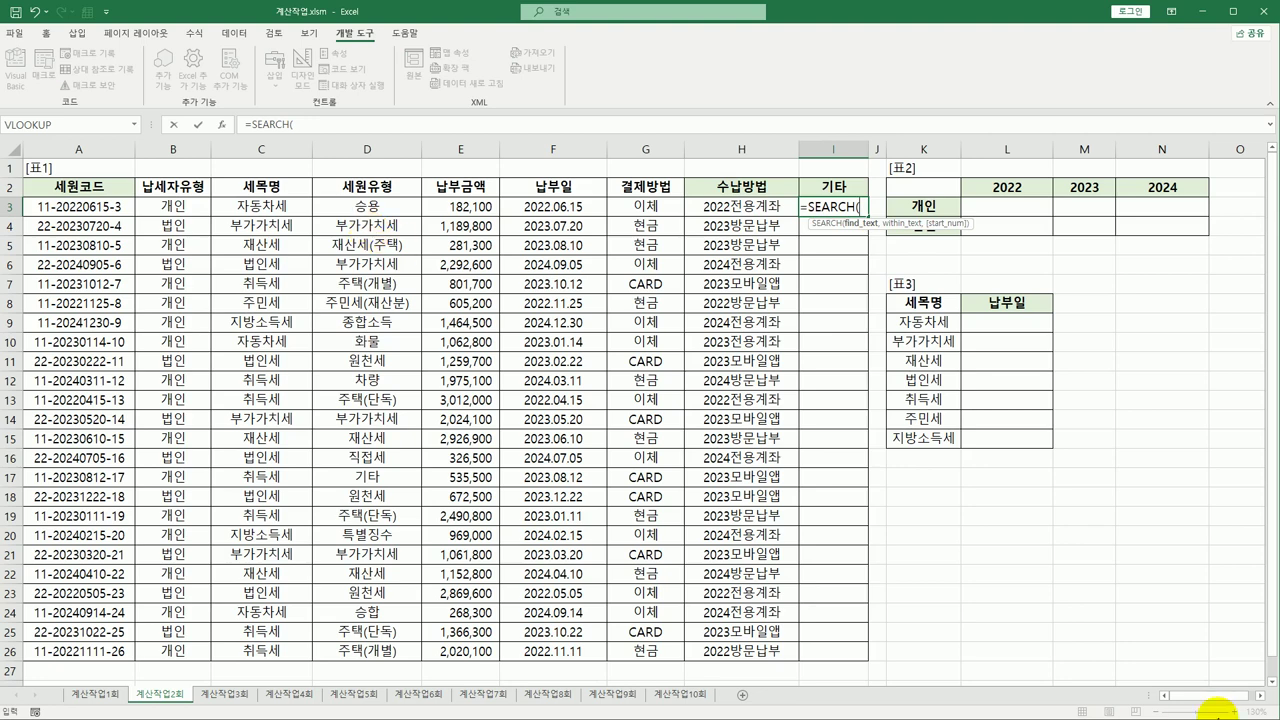
type("\"")
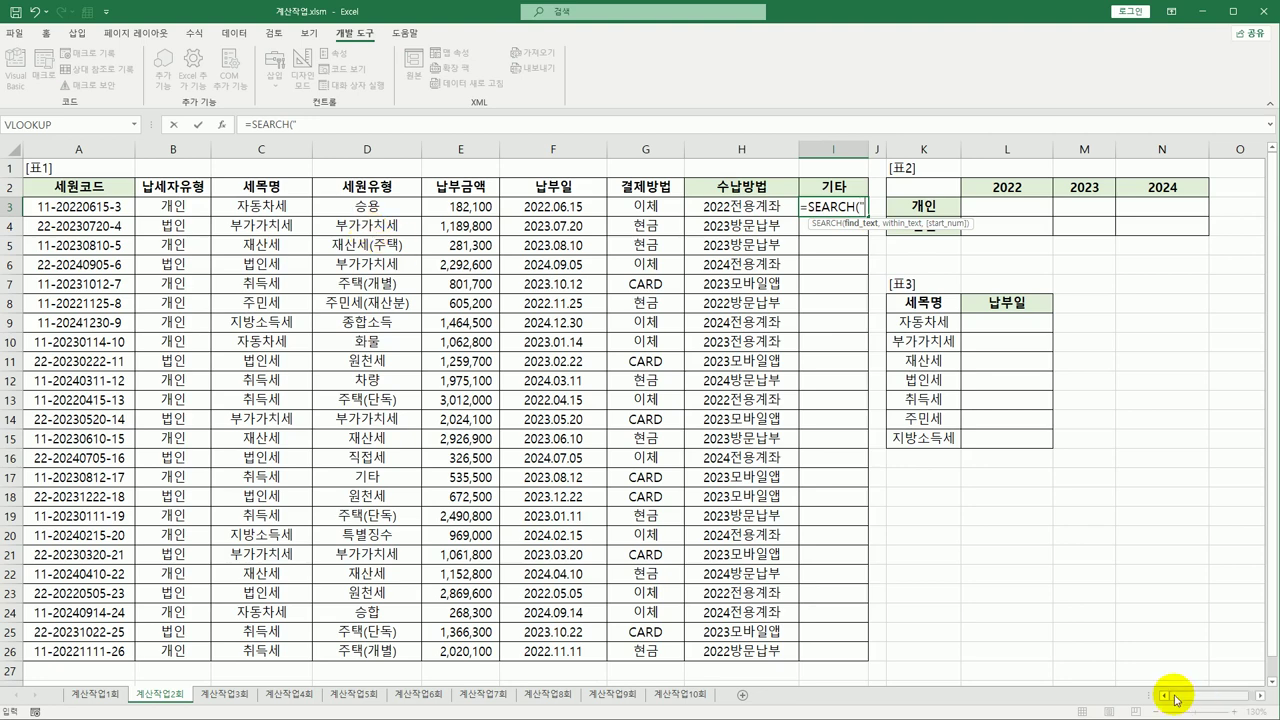
type("주택\",")
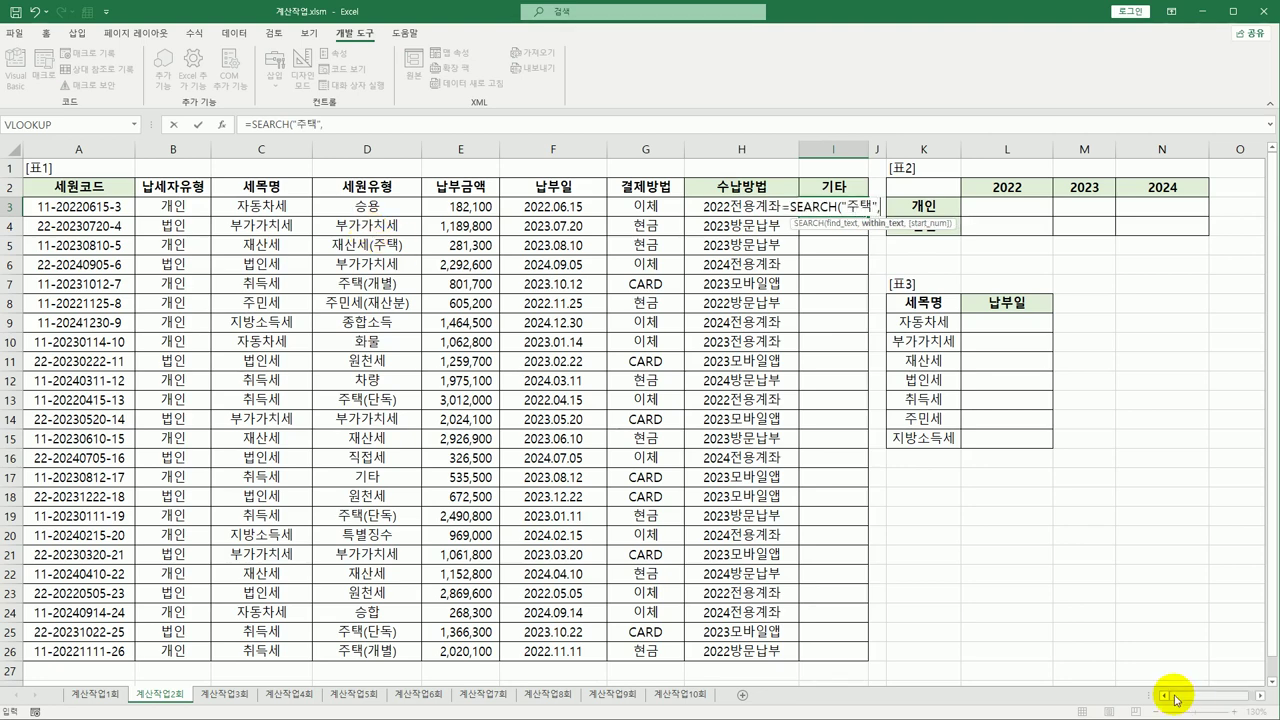
left_click(404, 212)
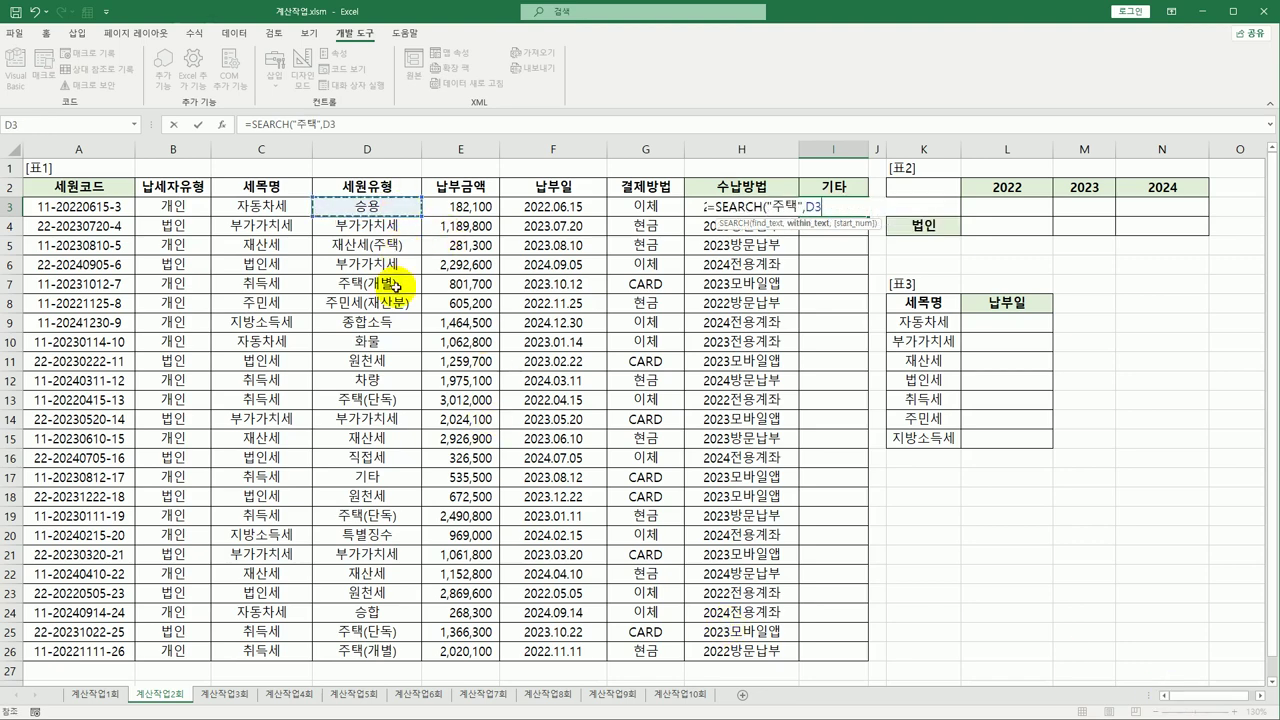
type(")")
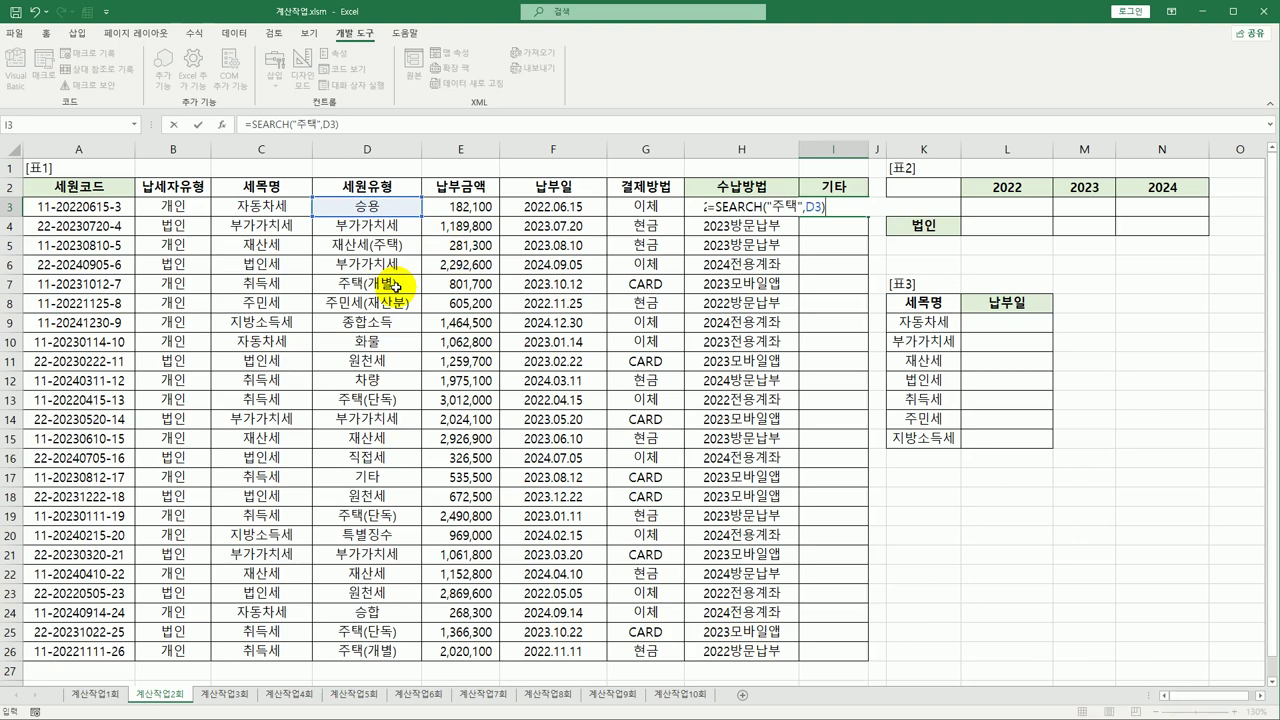
key("Return")
key("Up")
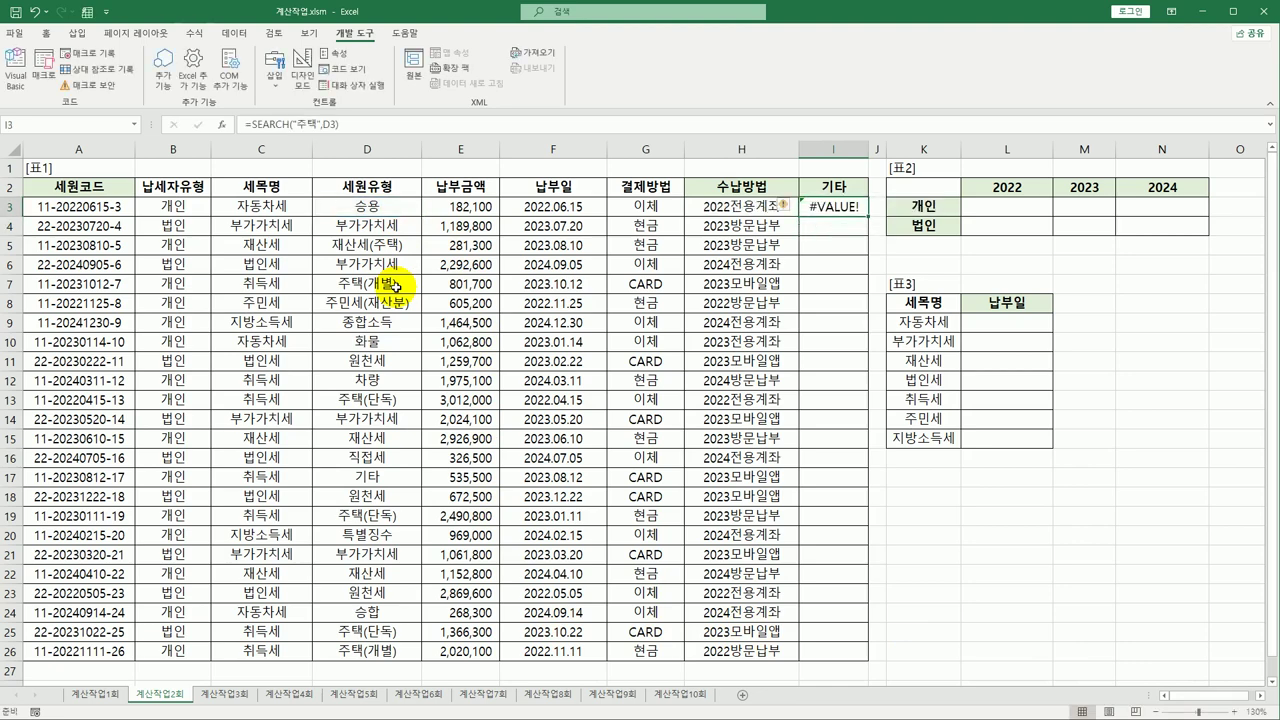
- Fill the SEARCH formula down the 기타 column to row 26 and inspect several of the filled cells
double_click(868, 216)
left_click(833, 248)
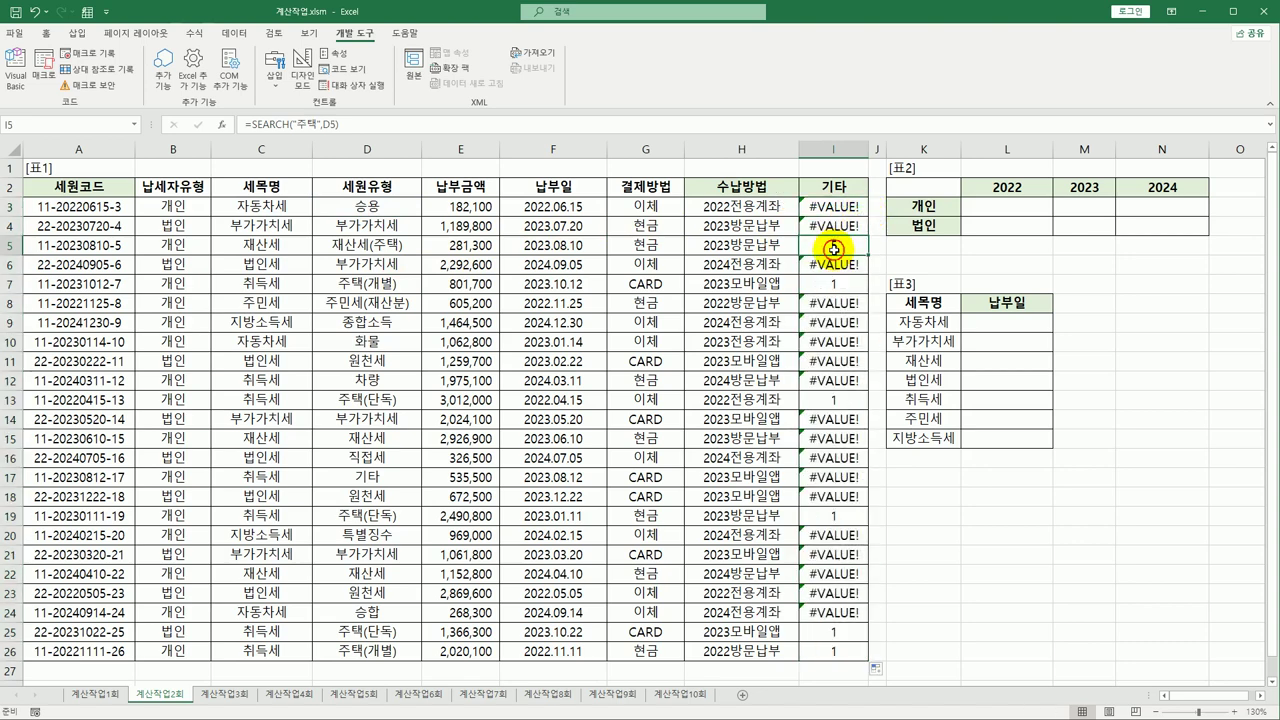
left_click(852, 284)
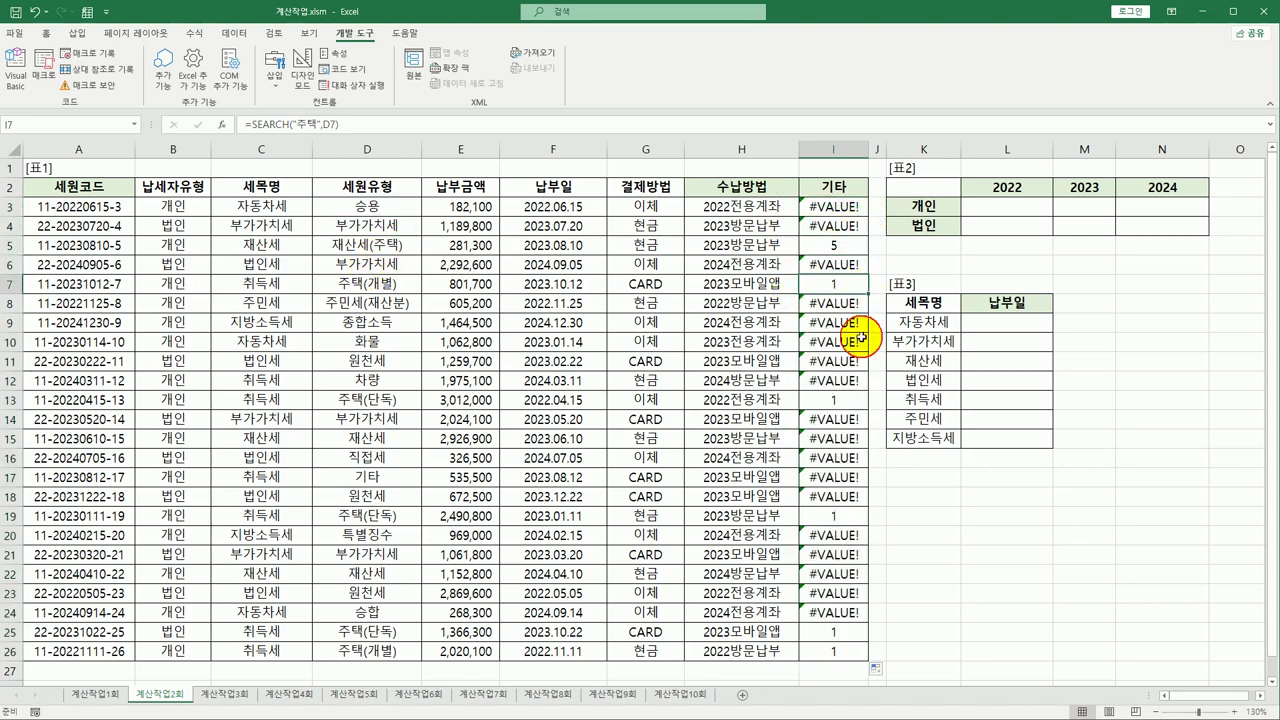
left_click(833, 380)
left_click(833, 516)
left_click(835, 651)
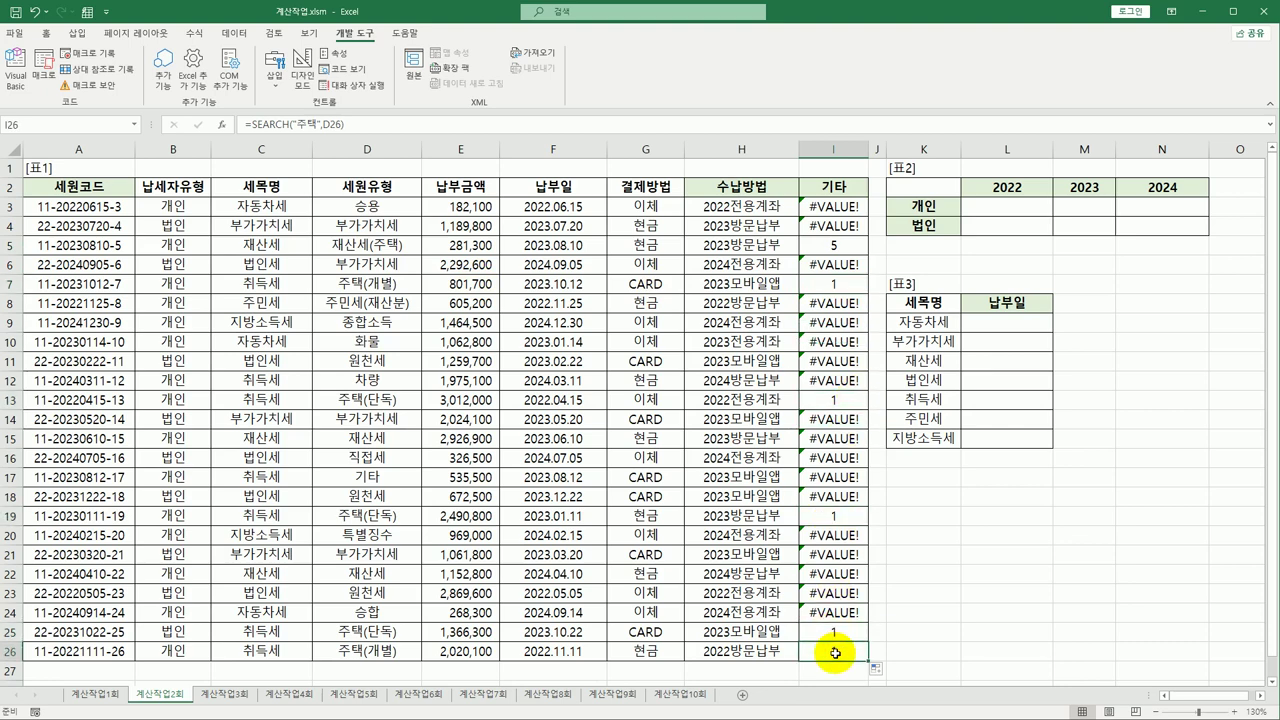
- Wrap the I3 formula in ISNUMBER so it reads =ISNUMBER(SEARCH("주택",D3))
double_click(822, 206)
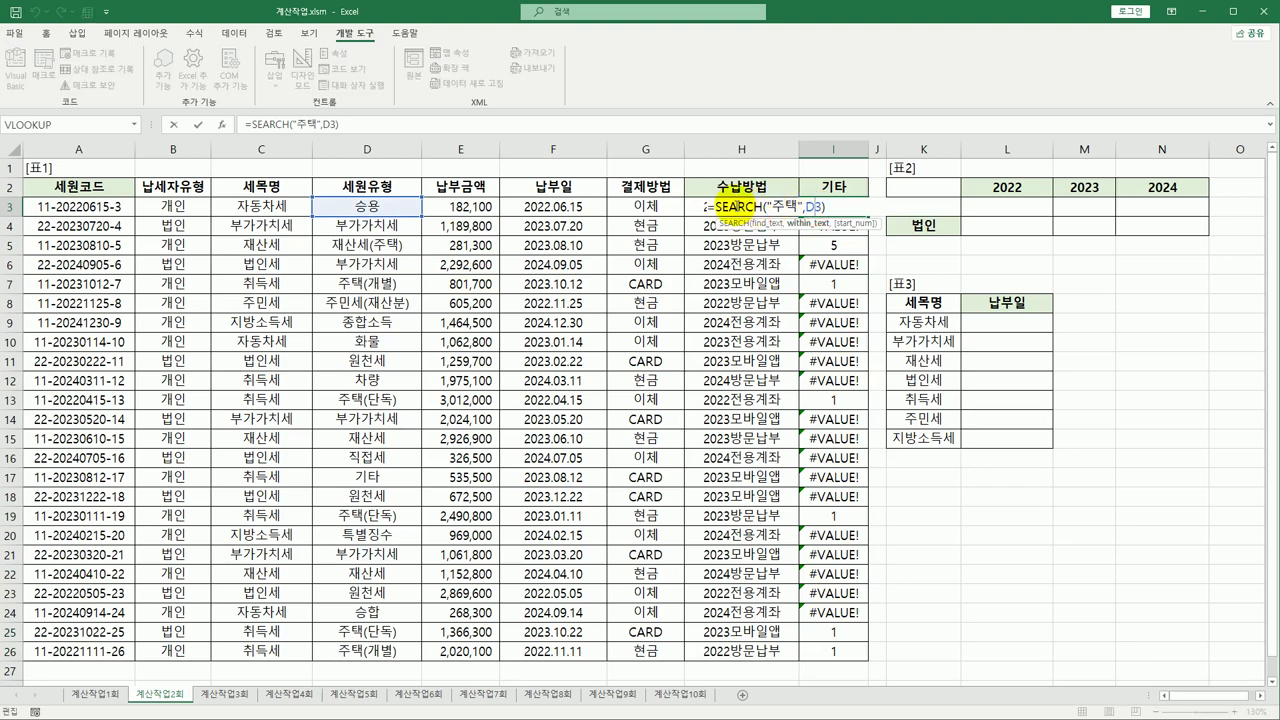
left_click(718, 206)
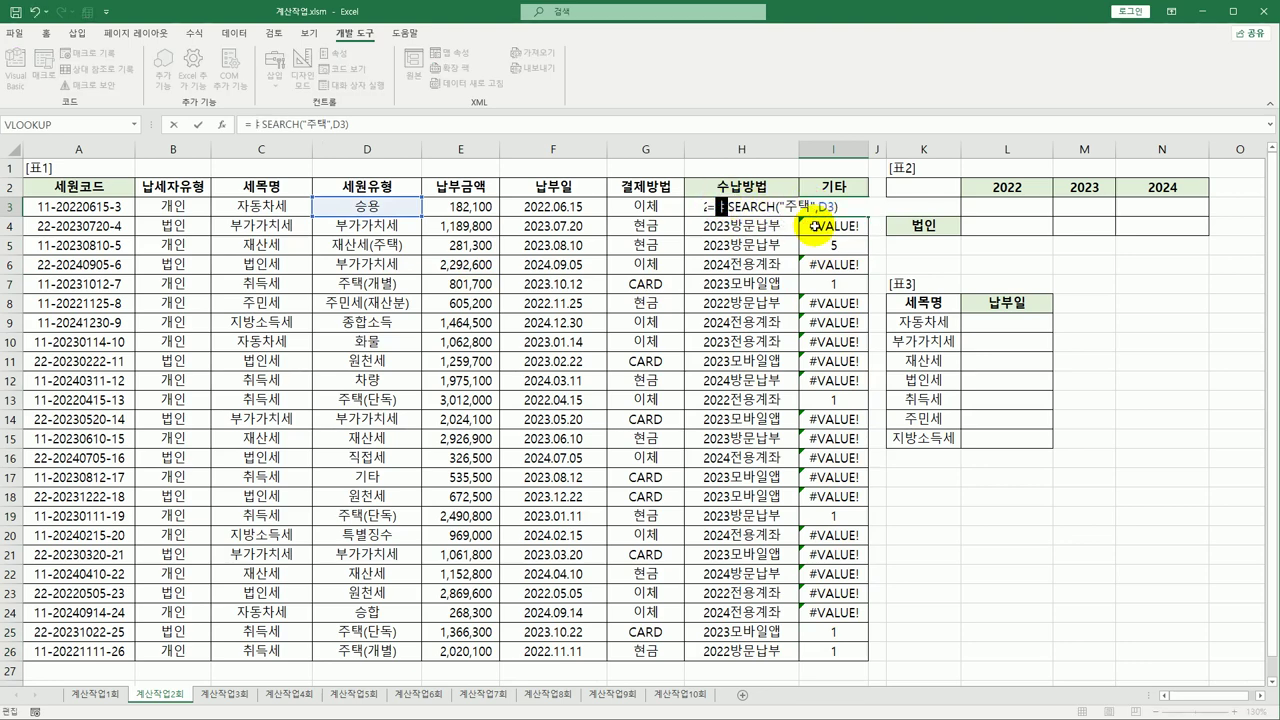
type("I")
key("BackSpace")
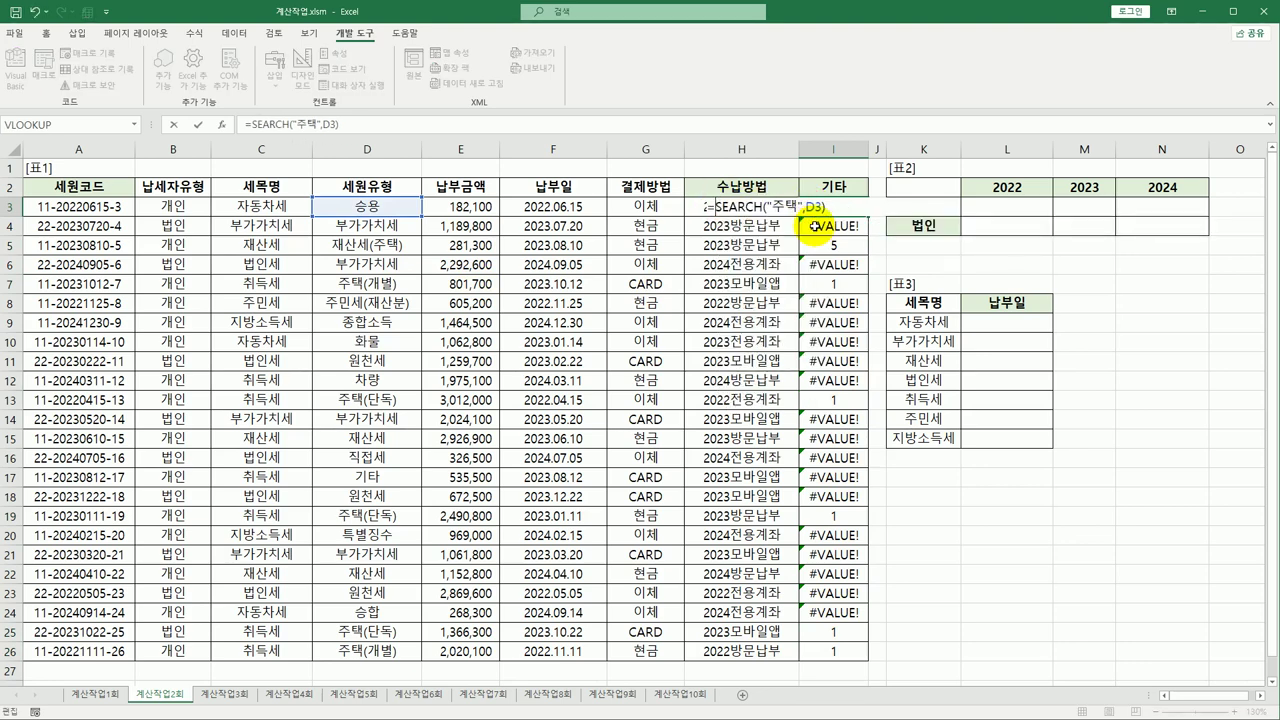
type("isnu")
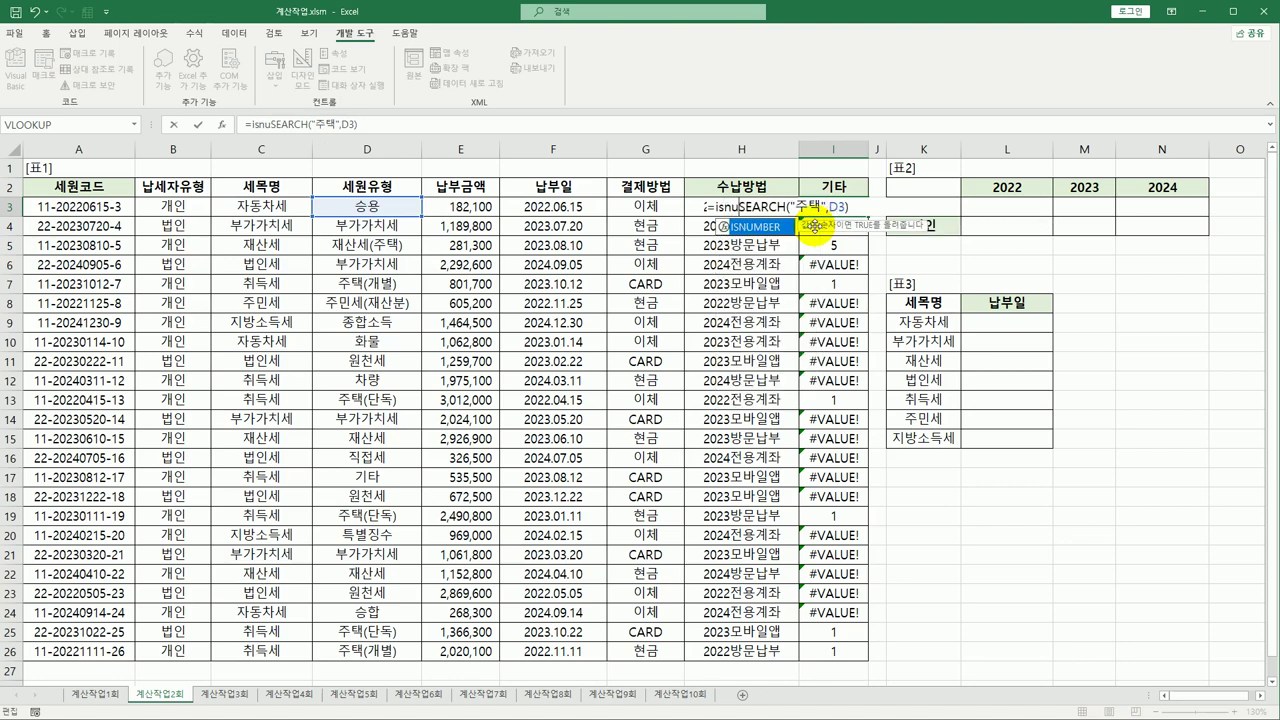
key("Tab")
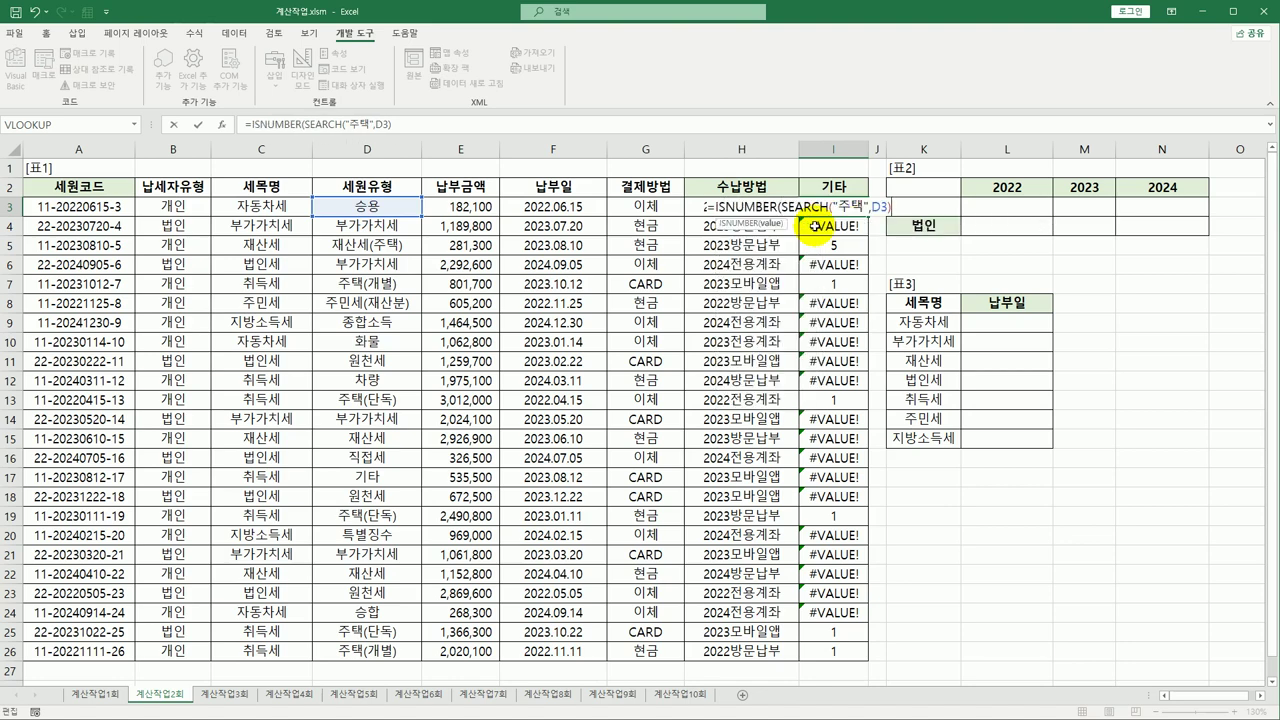
type(")")
key("Return")
key("Up")
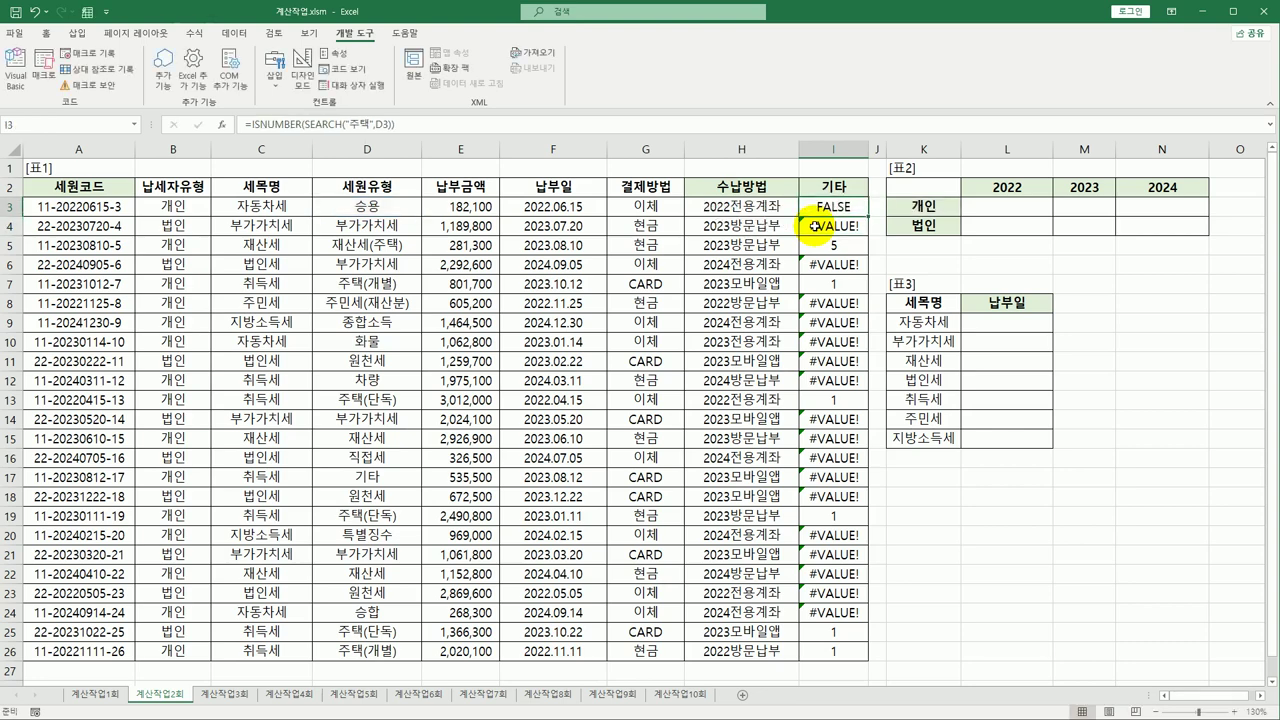
- Copy the ISNUMBER formula down through I26 and check the results in rows 5 and 7
double_click(869, 216)
left_click(835, 243)
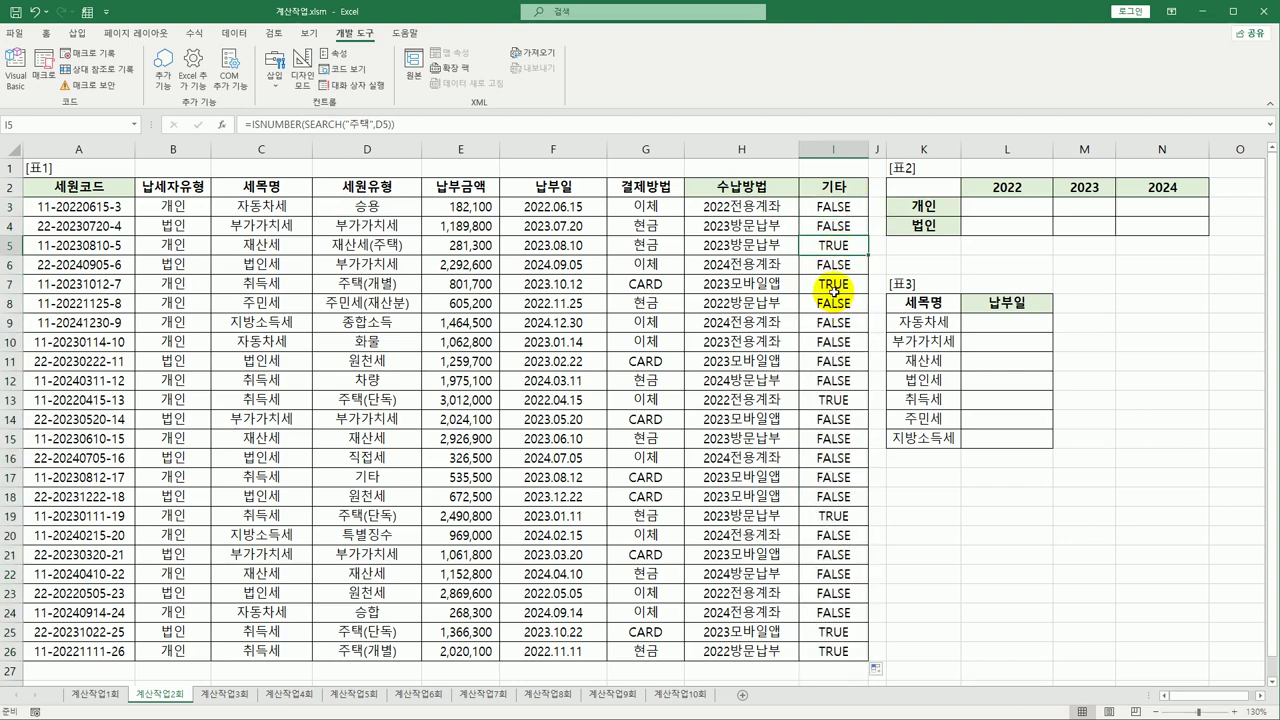
left_click(835, 284)
left_click(832, 243)
left_click(832, 207)
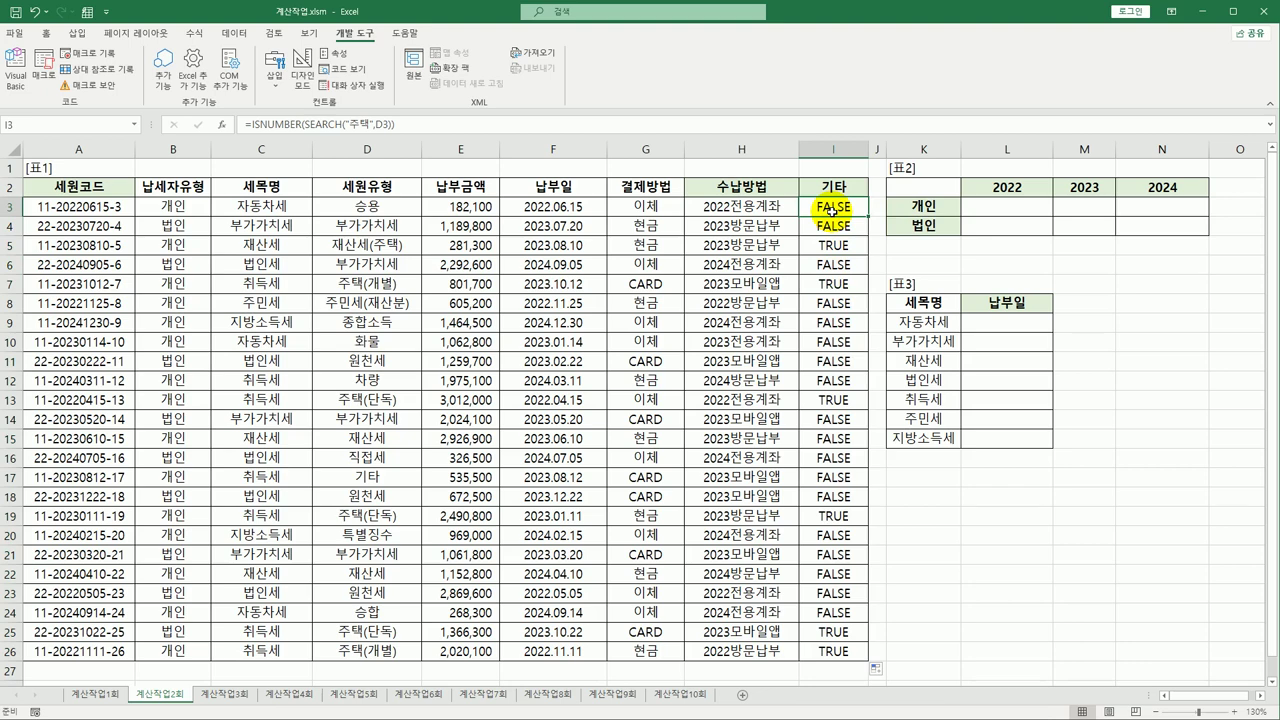
- Extend the I3 formula with IF to =IF(ISNUMBER(SEARCH("주택",D3)),"주택","")
double_click(832, 210)
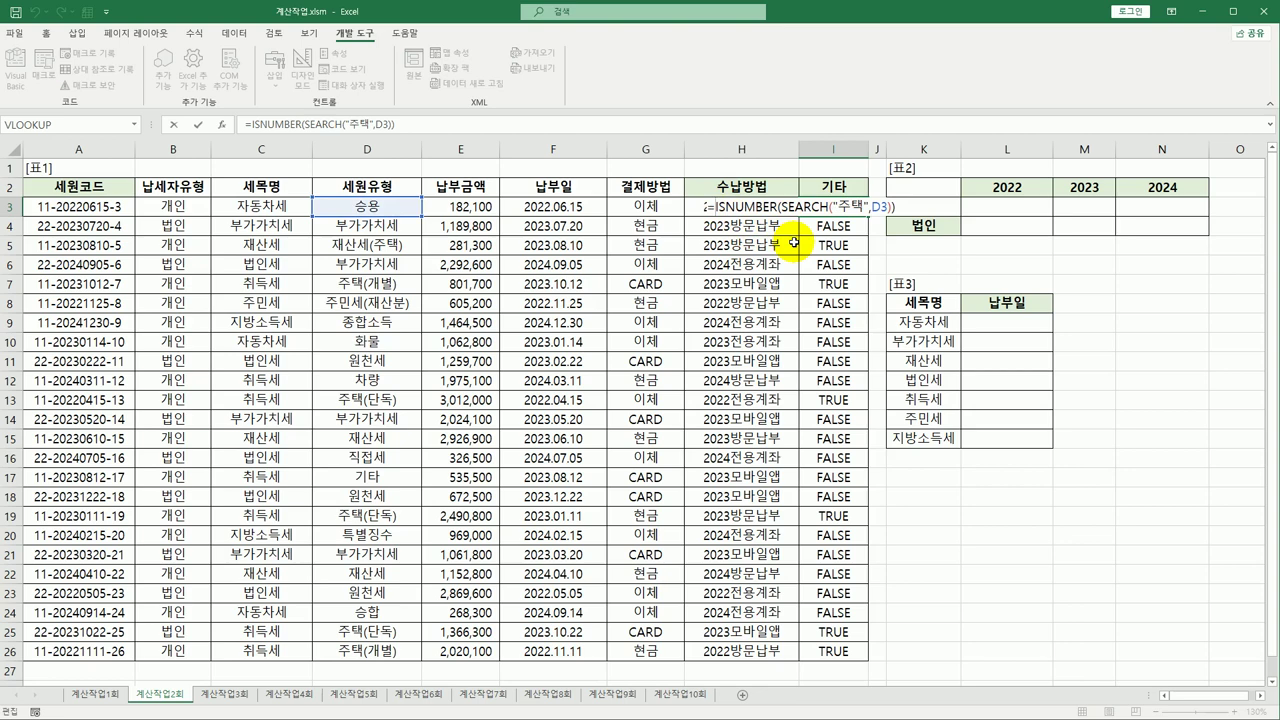
type("IF(")
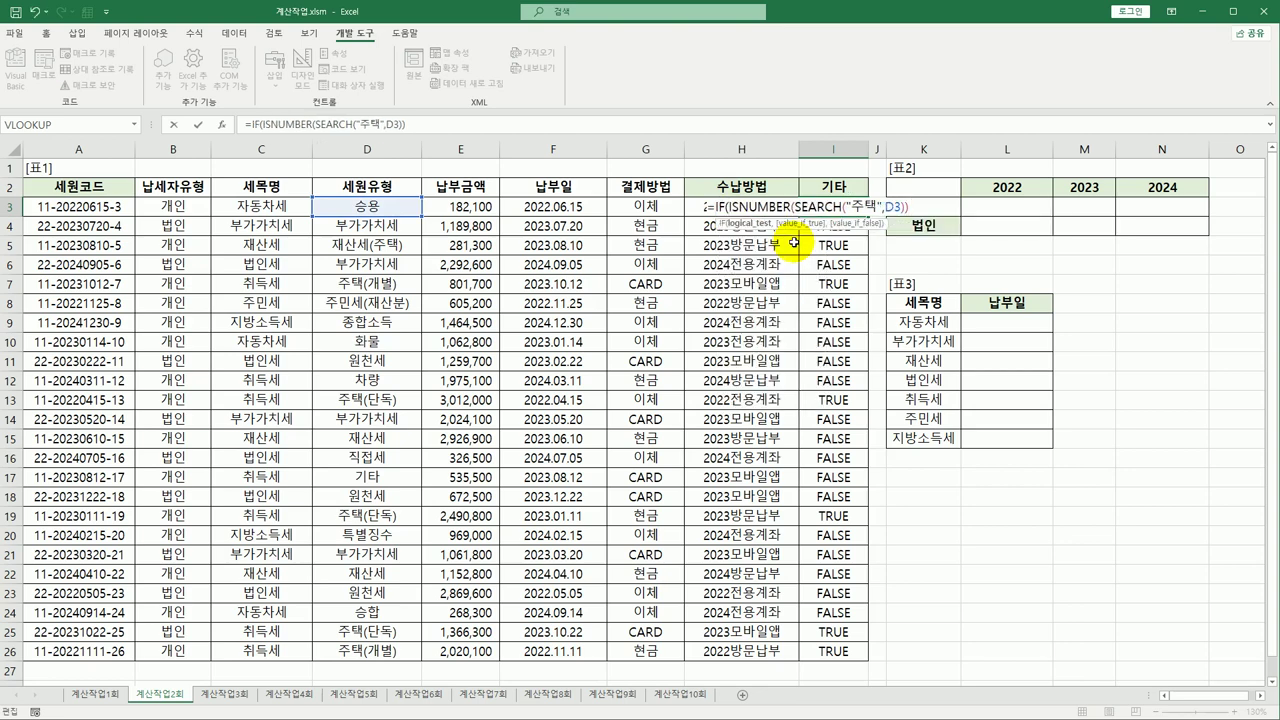
type(",\"주택\"")
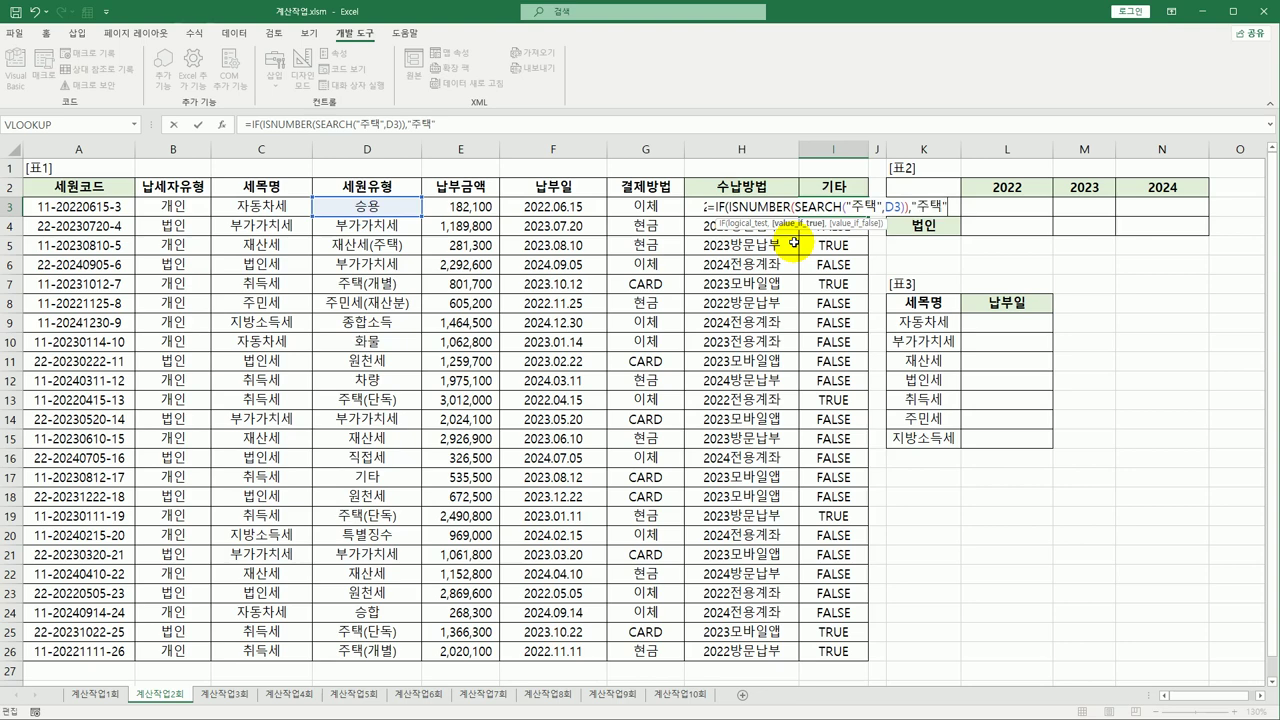
type(",\"\"")
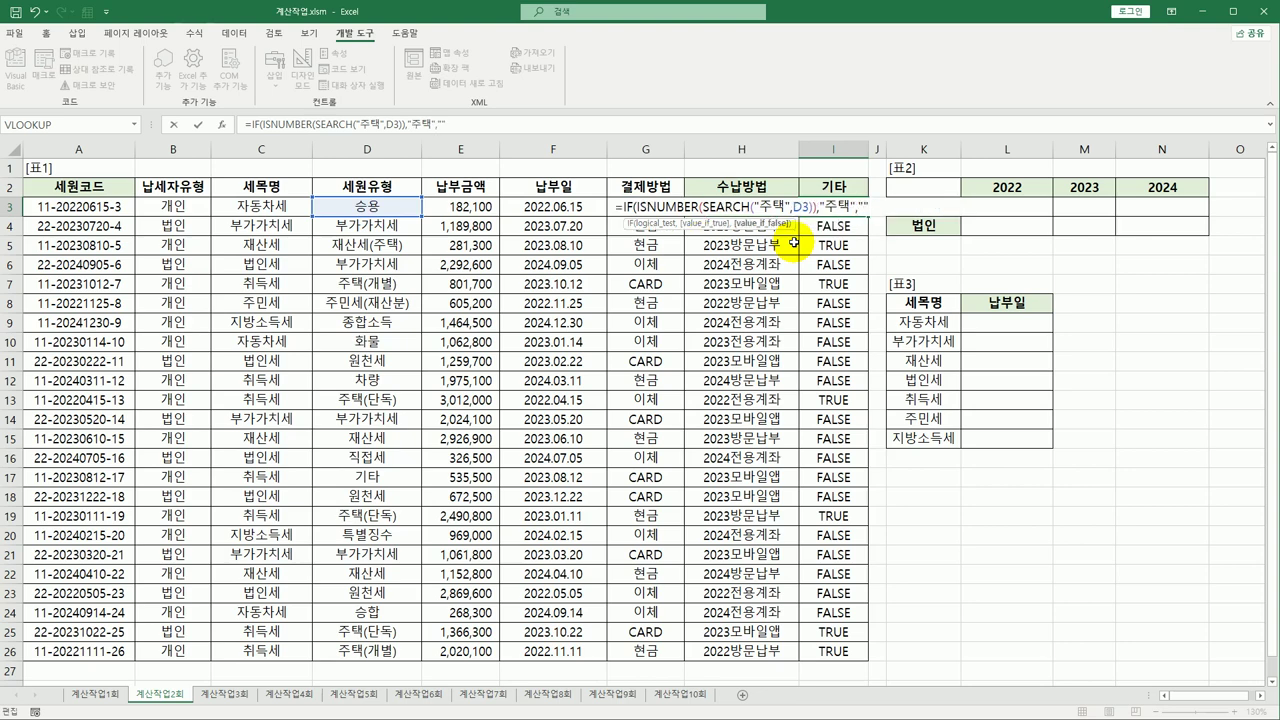
type(")")
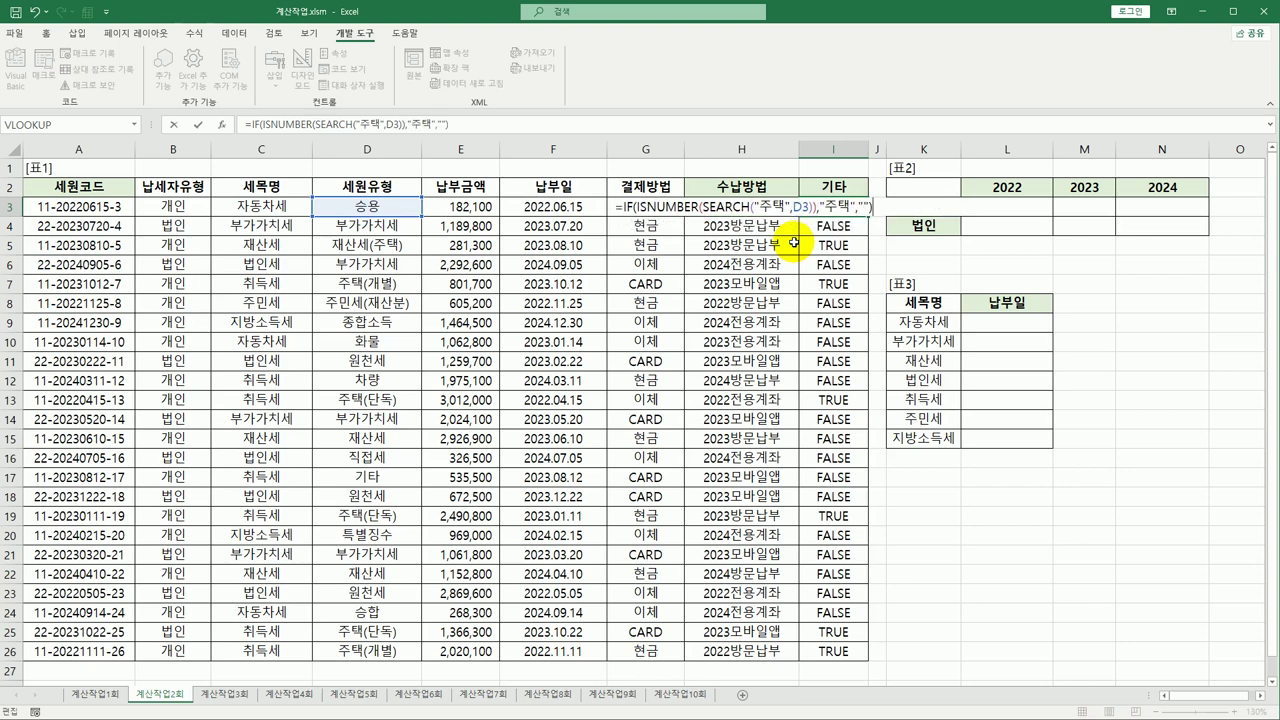
key("Return")
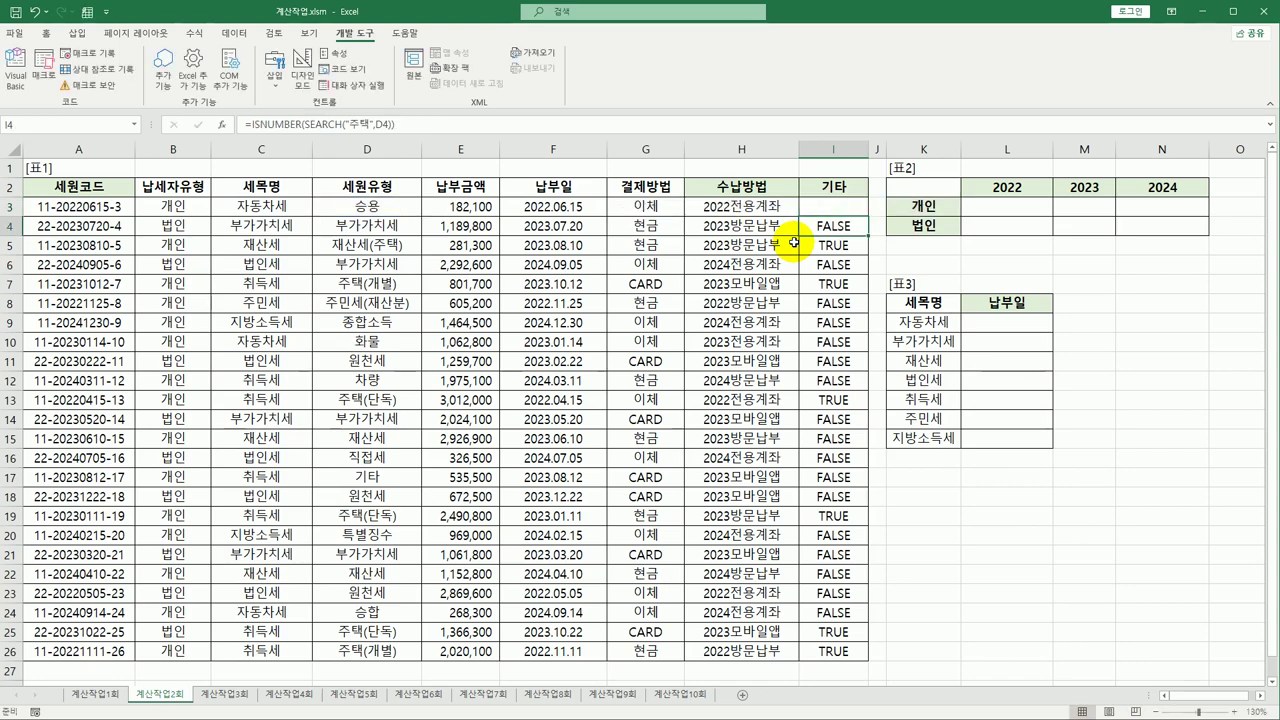
- Fill the completed IF formula from I3 down to I26 and check the 기타 results
left_click(832, 206)
double_click(859, 218)
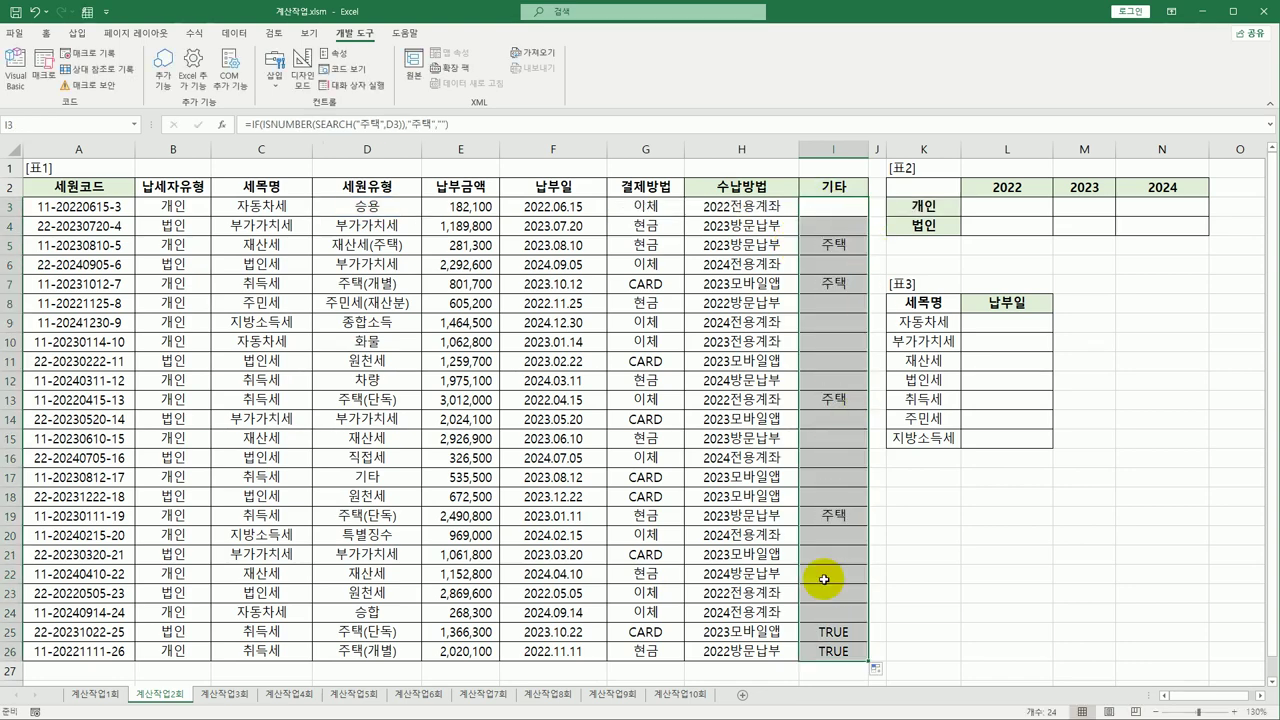
left_click(822, 646)
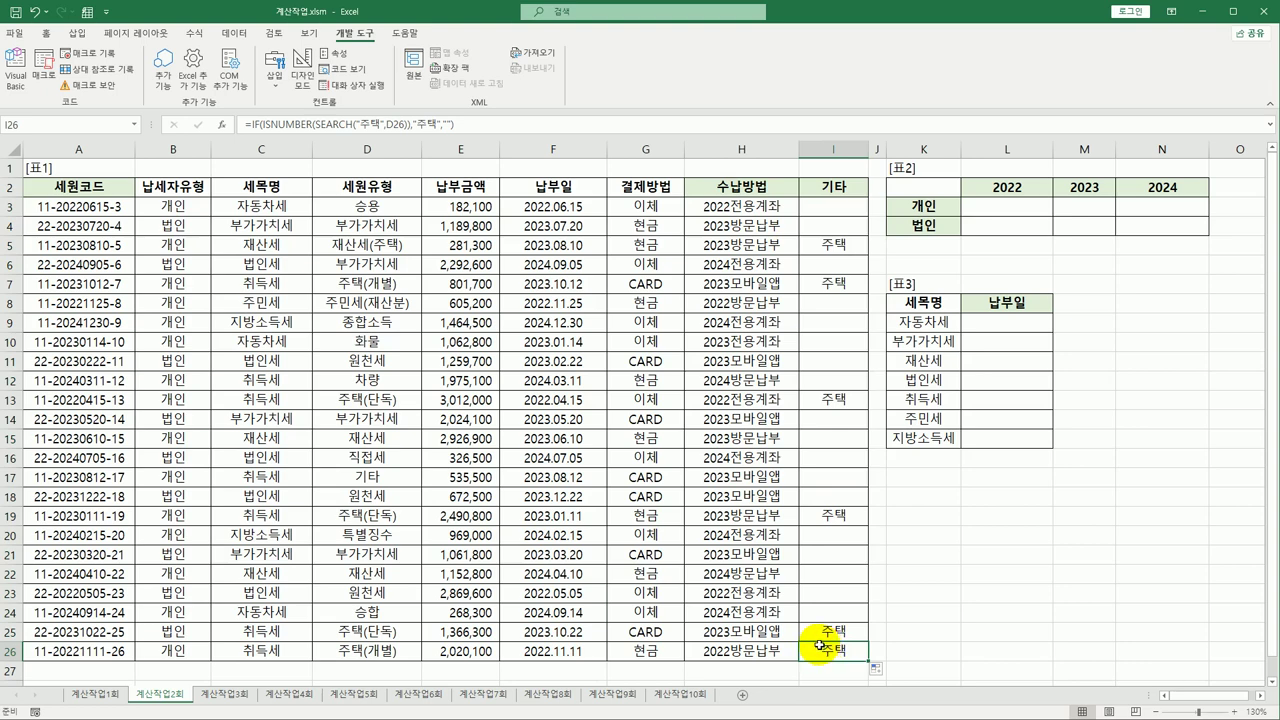
left_click(830, 247)
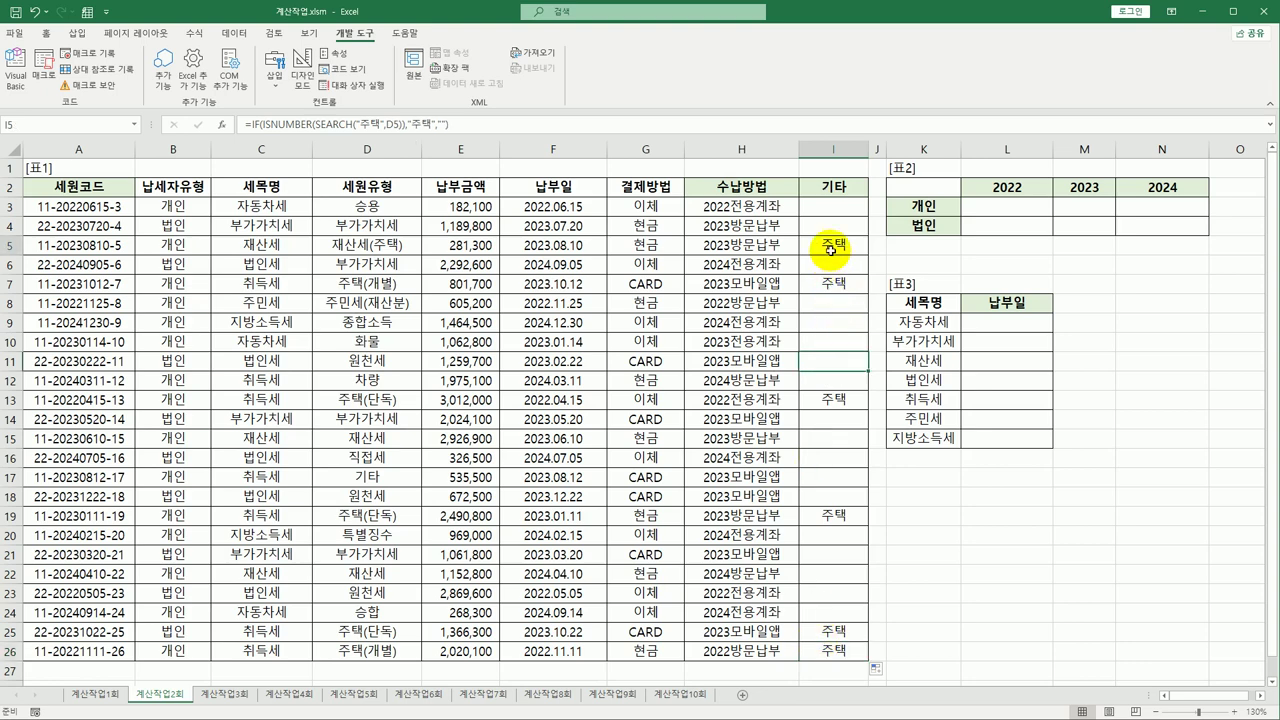
left_click(829, 208)
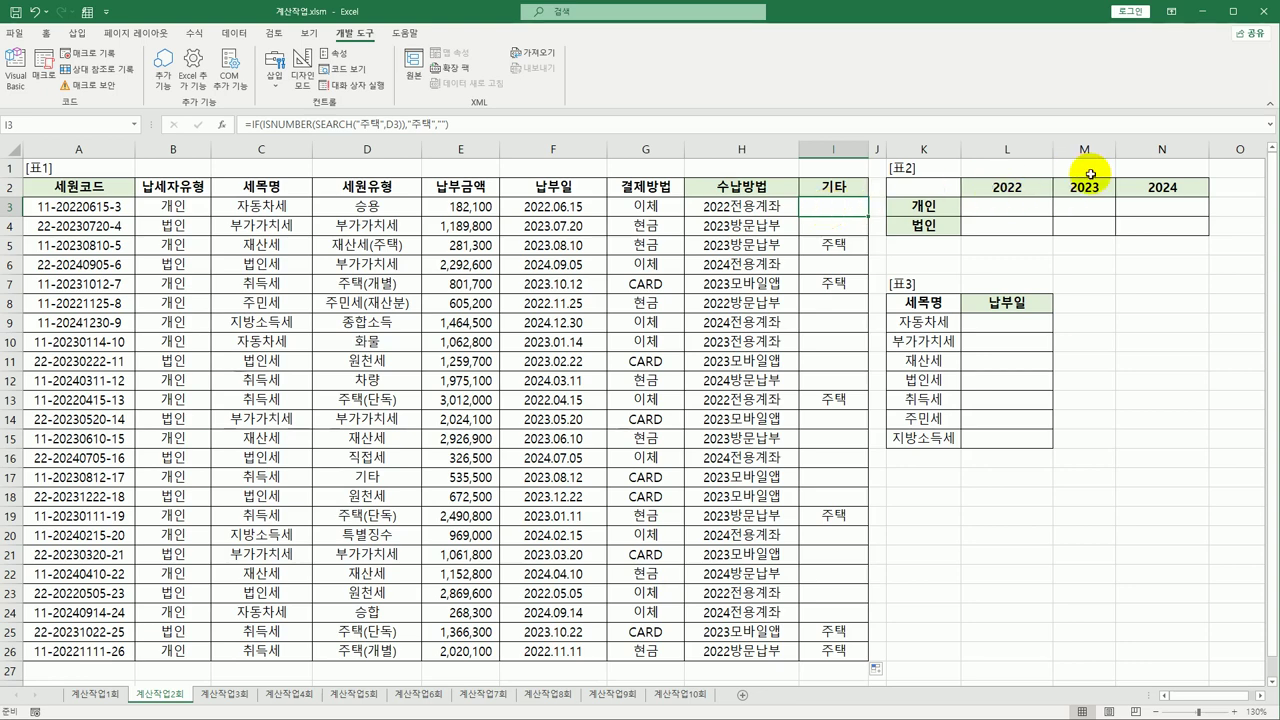
- Examine 표2's 개인 and 법인 row labels, its 2022 to 2024 year headings, and the 납부일 format in F3
left_click(996, 203)
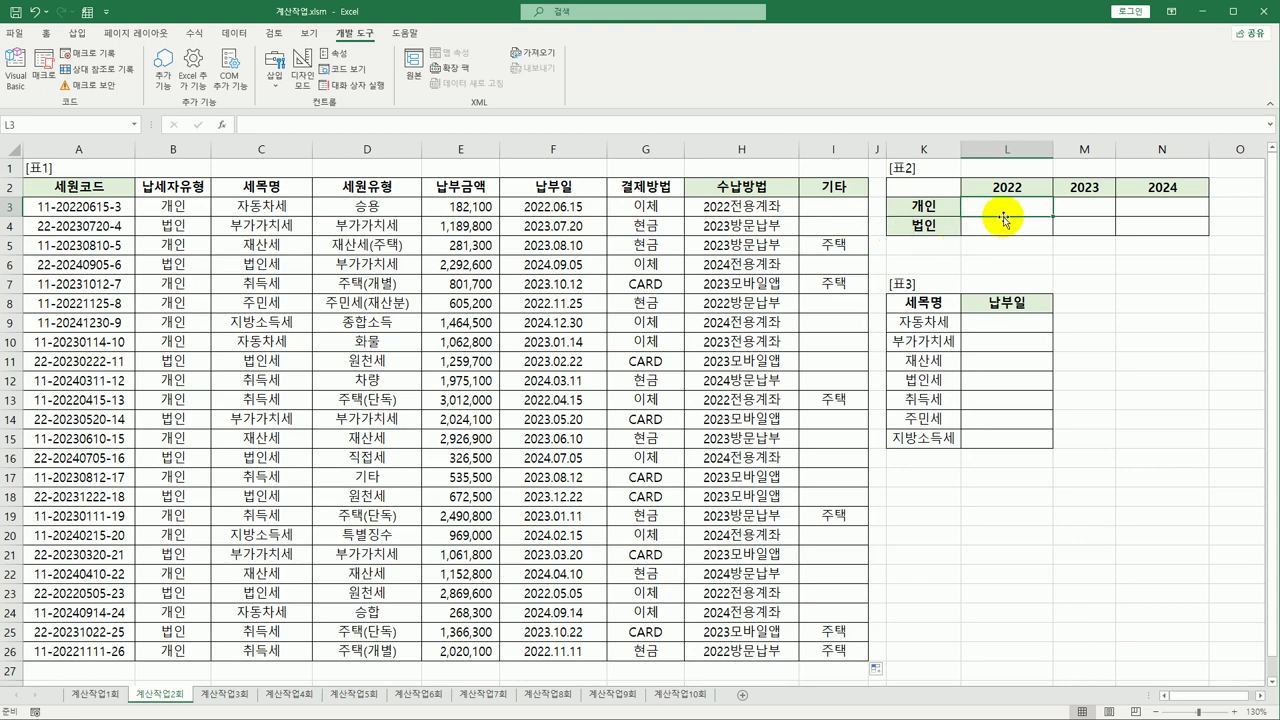
left_click(941, 211)
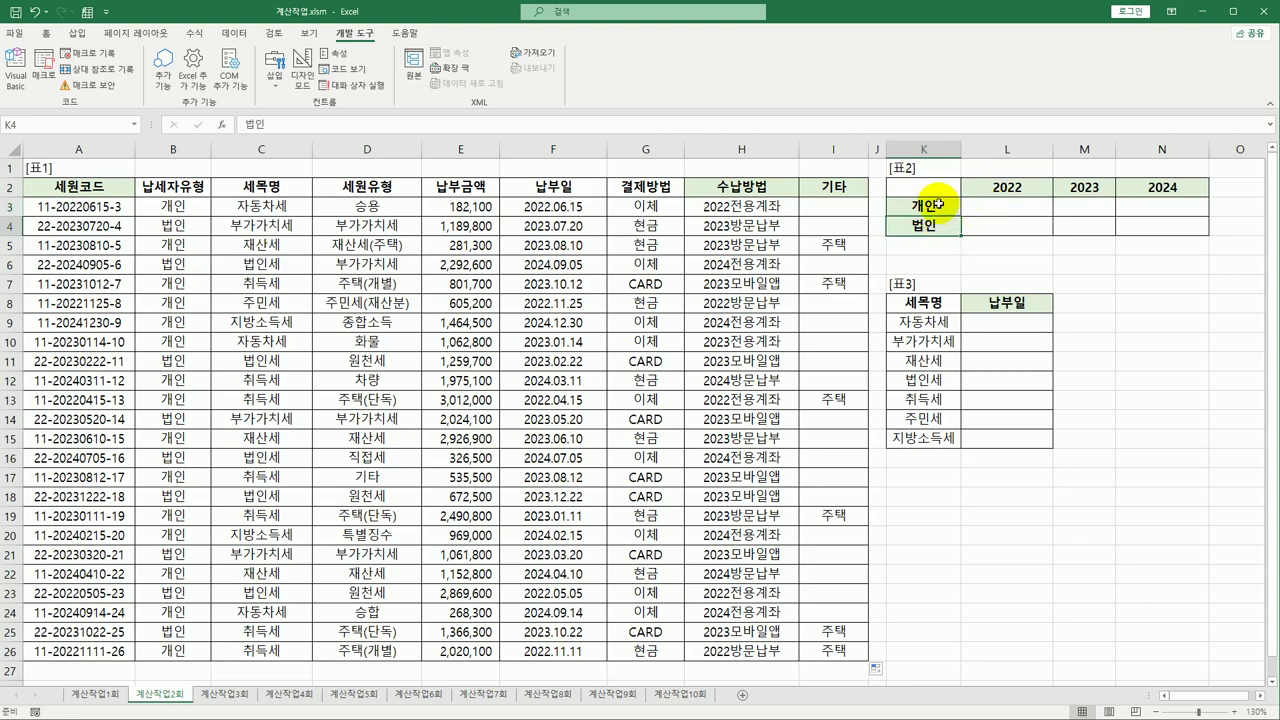
left_click_drag(920, 203, 938, 227)
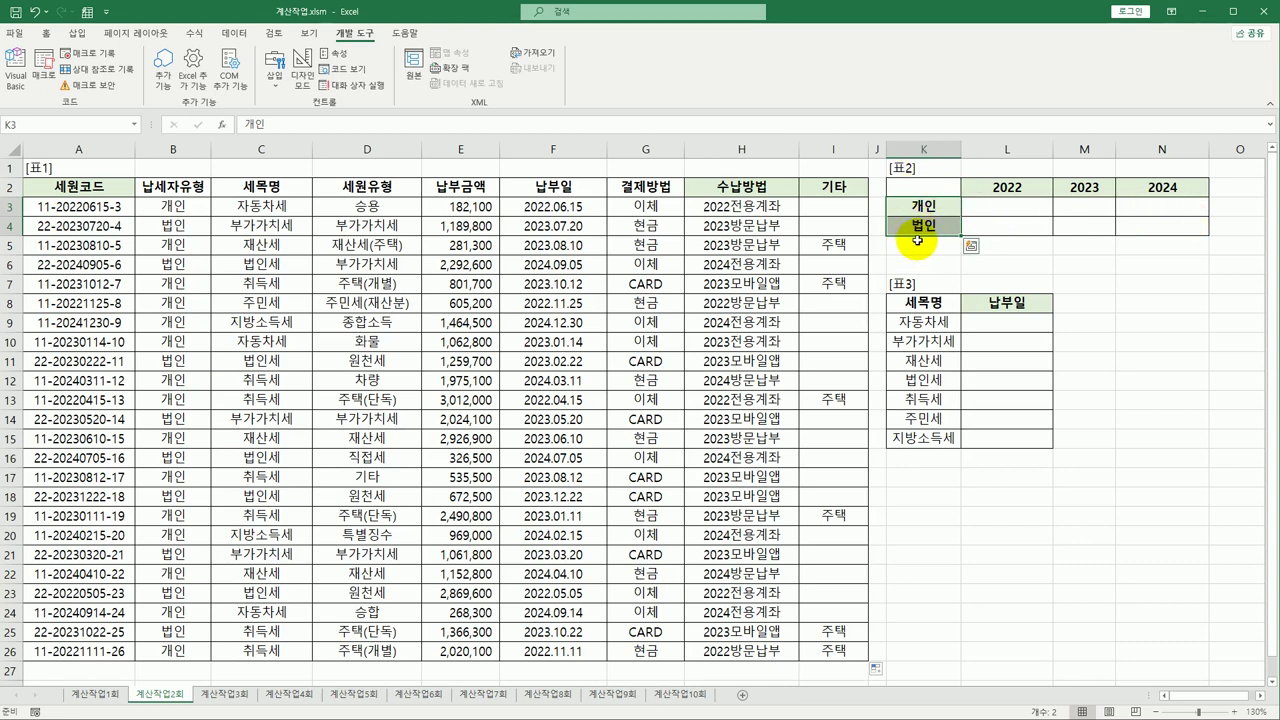
left_click(1014, 188)
left_click(1067, 186)
left_click(1137, 187)
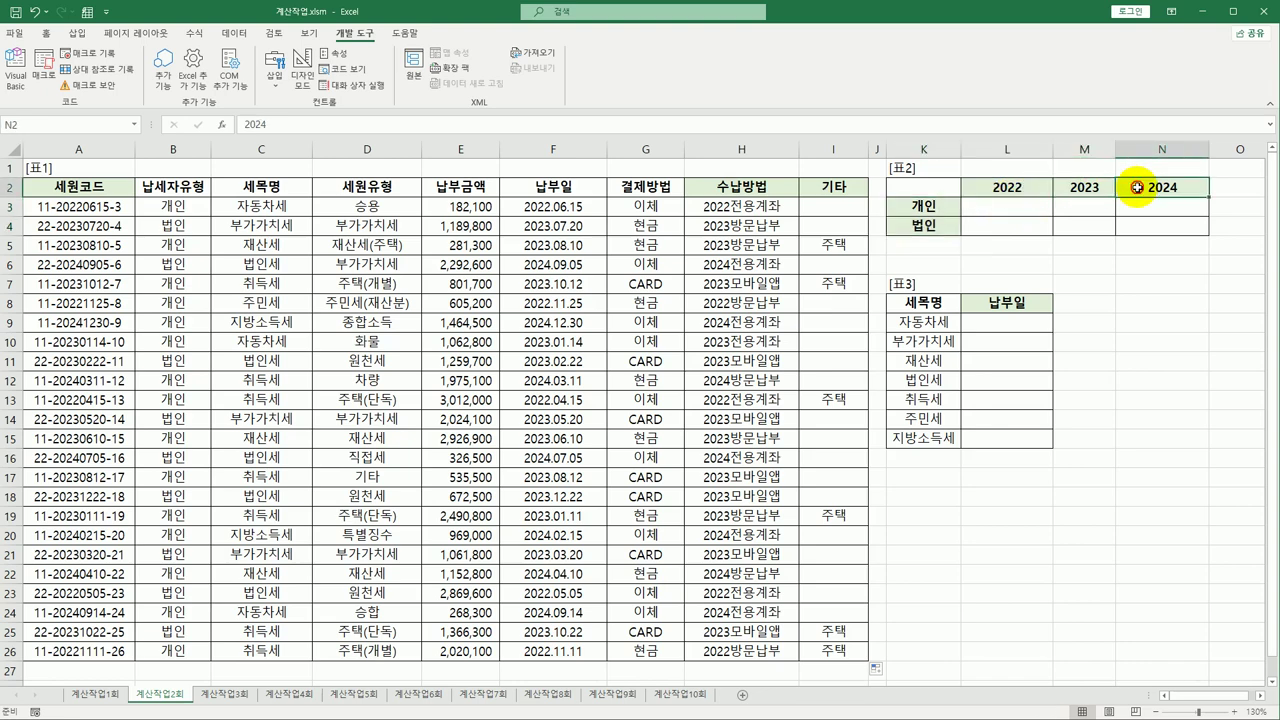
left_click(580, 207)
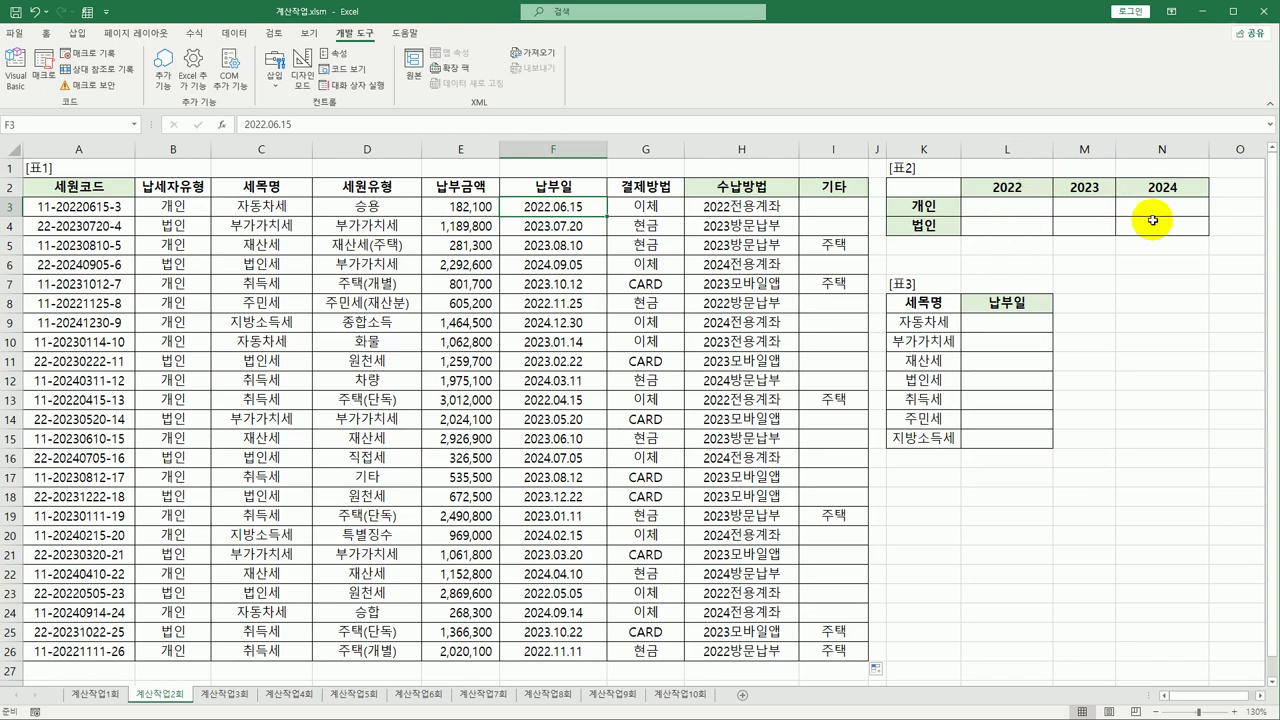
- Start a TEXT formula in L3 of 표2 with an empty value argument and the format "0.0%"
left_click_drag(997, 188, 1133, 189)
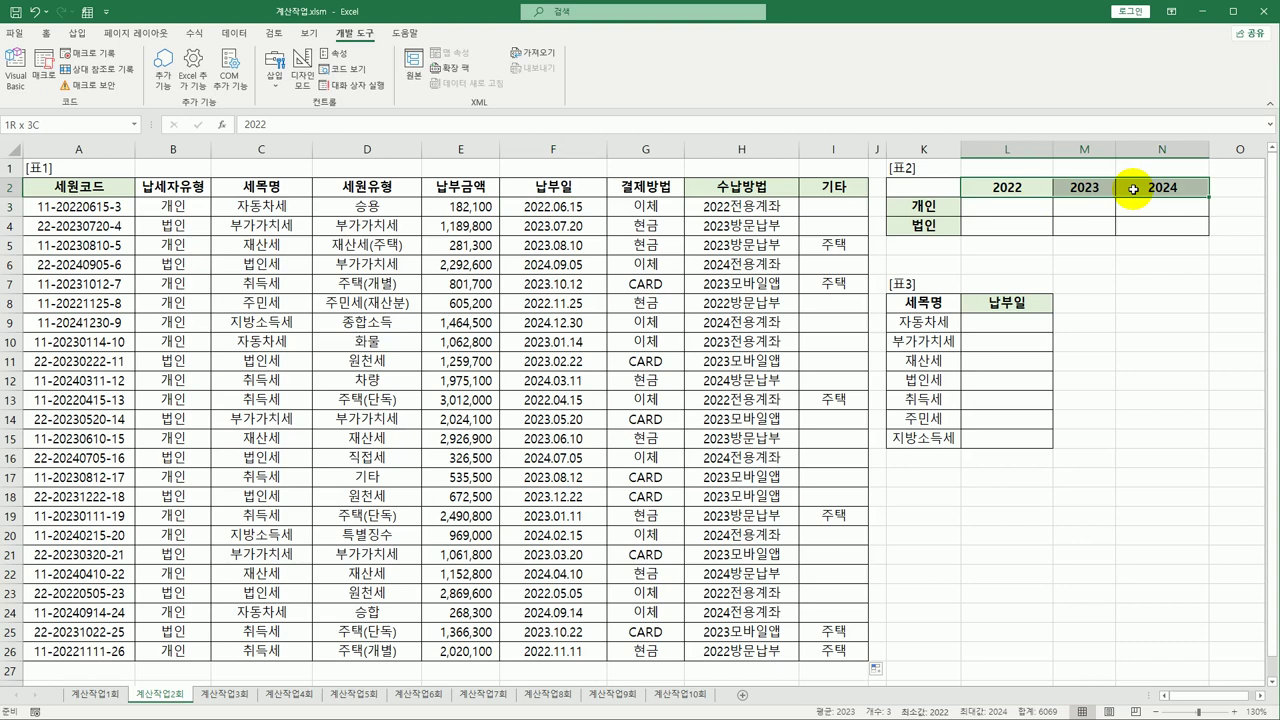
left_click(1029, 208)
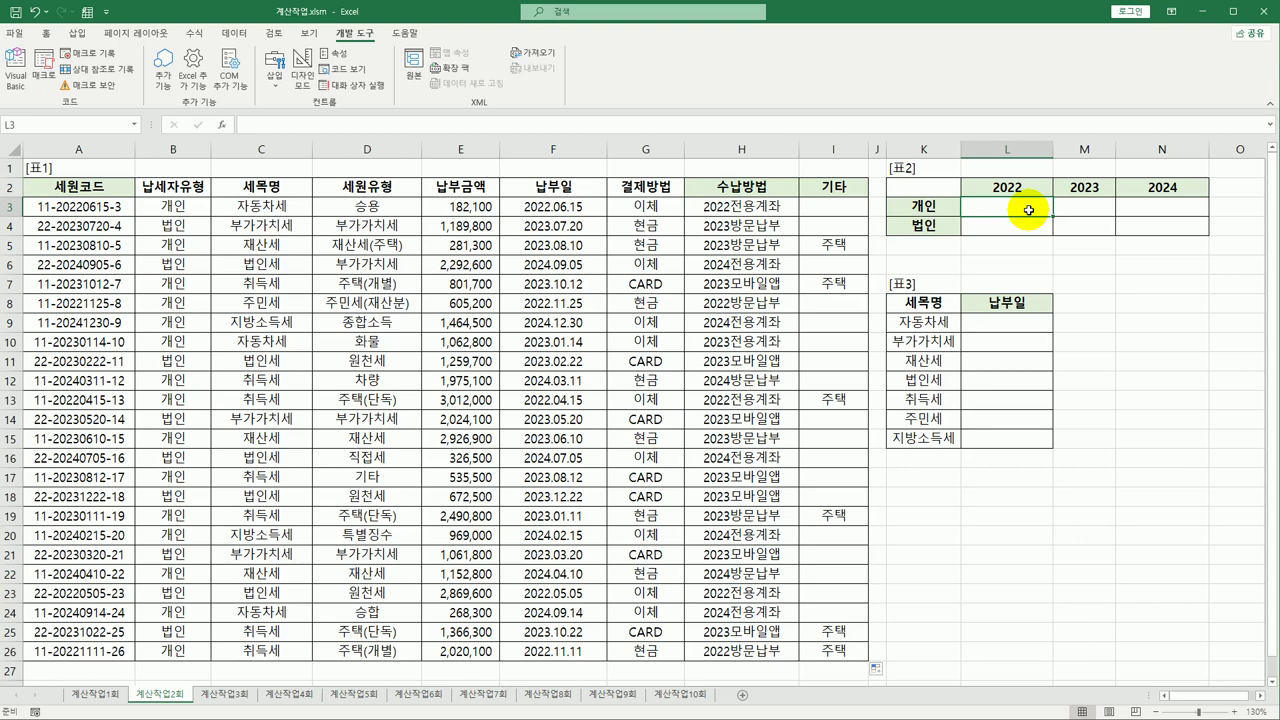
type("=")
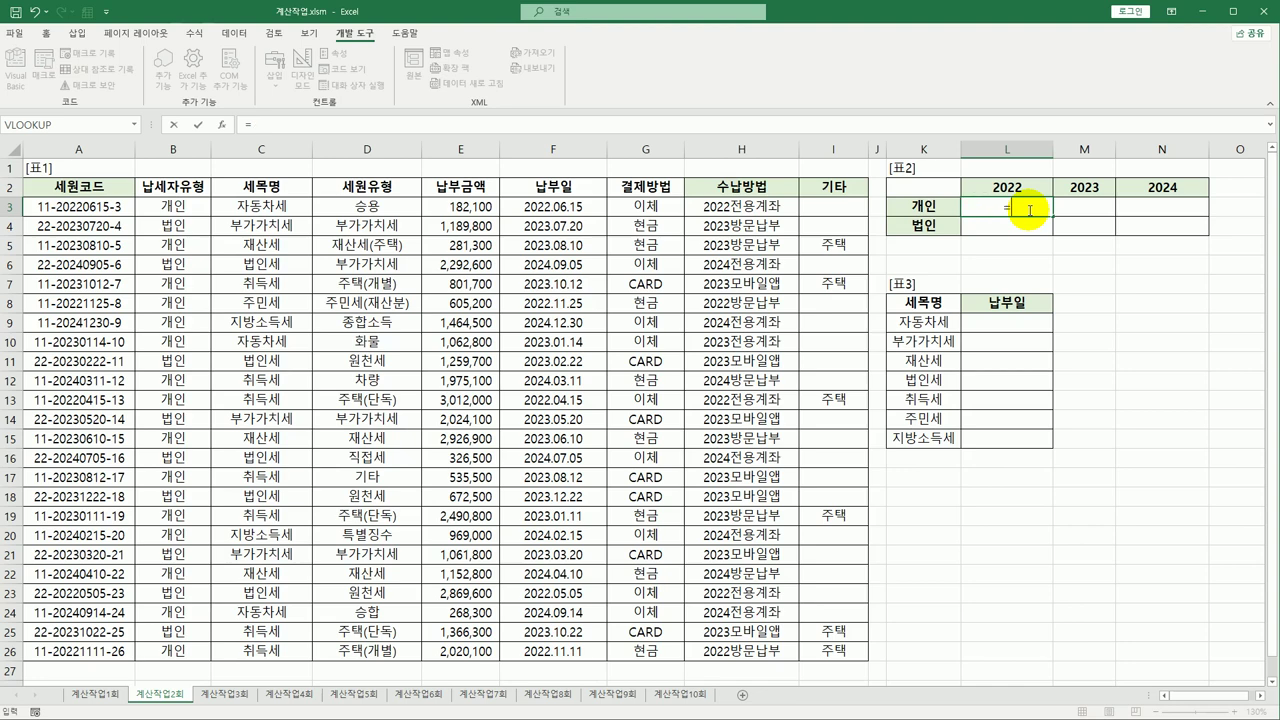
type("tex")
key("Tab")
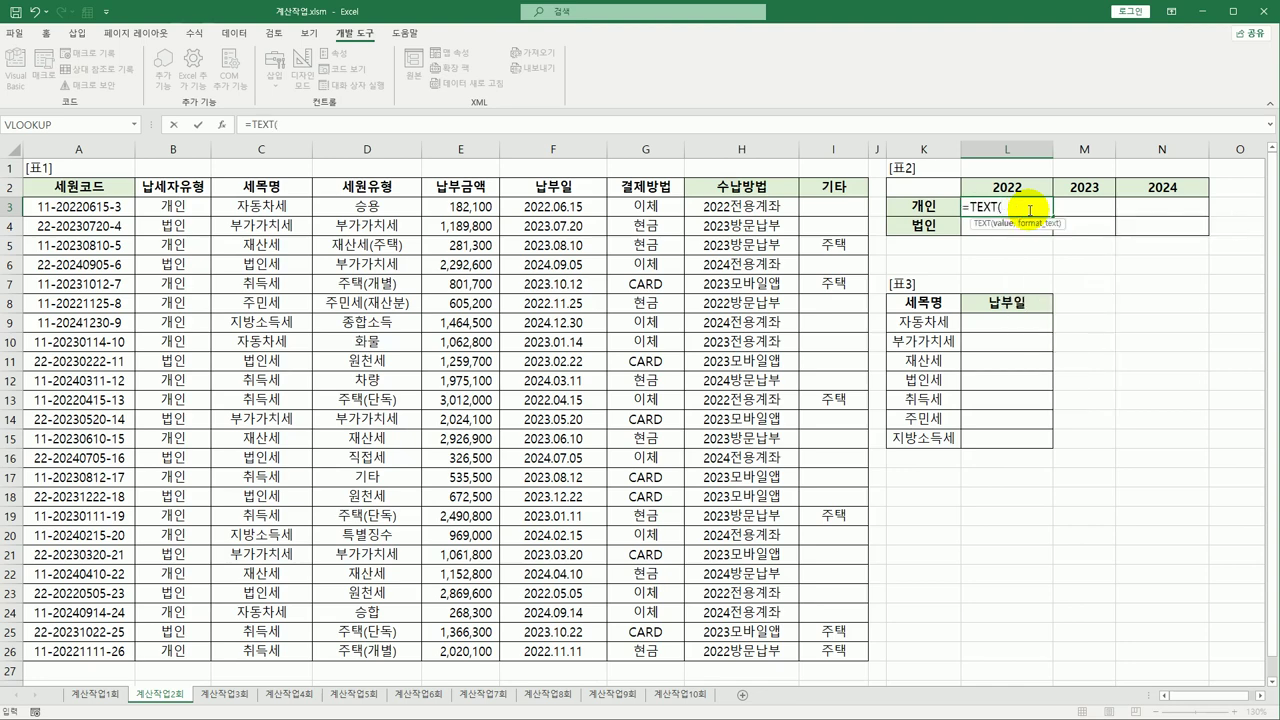
type(",\"0.0%\")")
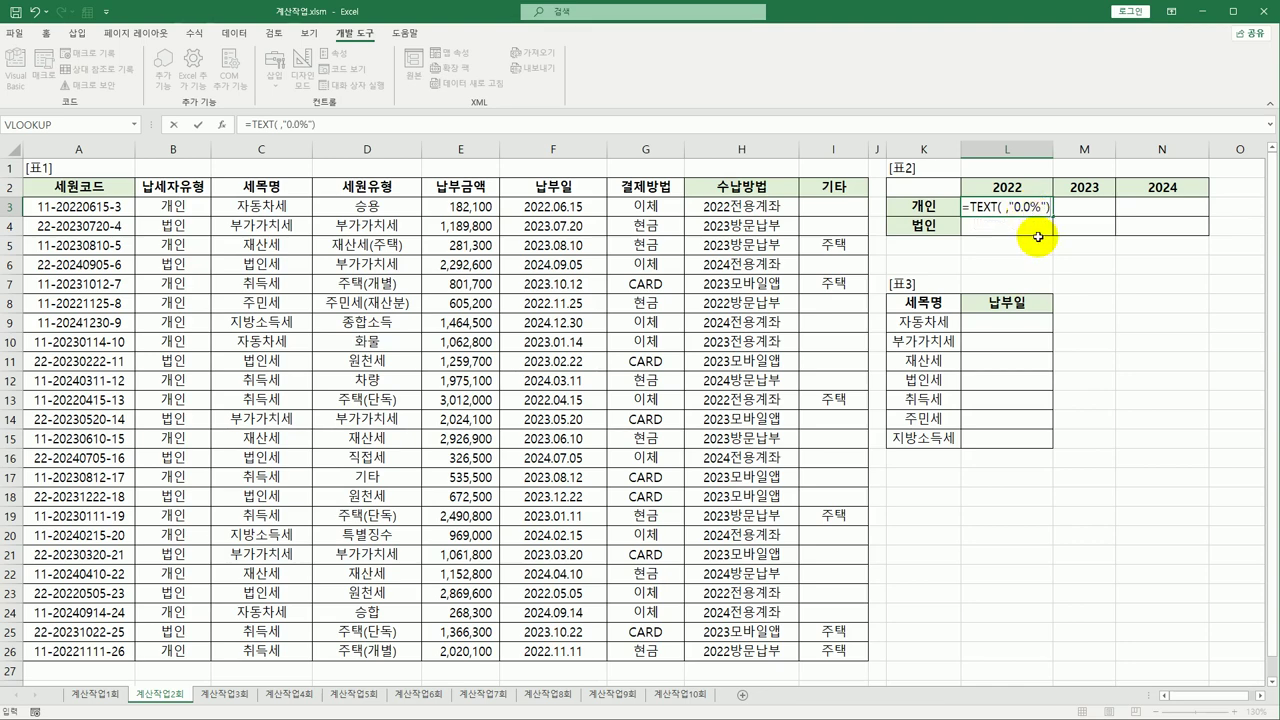
- Insert SUMIFS as the TEXT value argument, with the absolute 납부금액 range $E$3:$E$26 as its sum range
left_click(995, 209)
left_click(1001, 209)
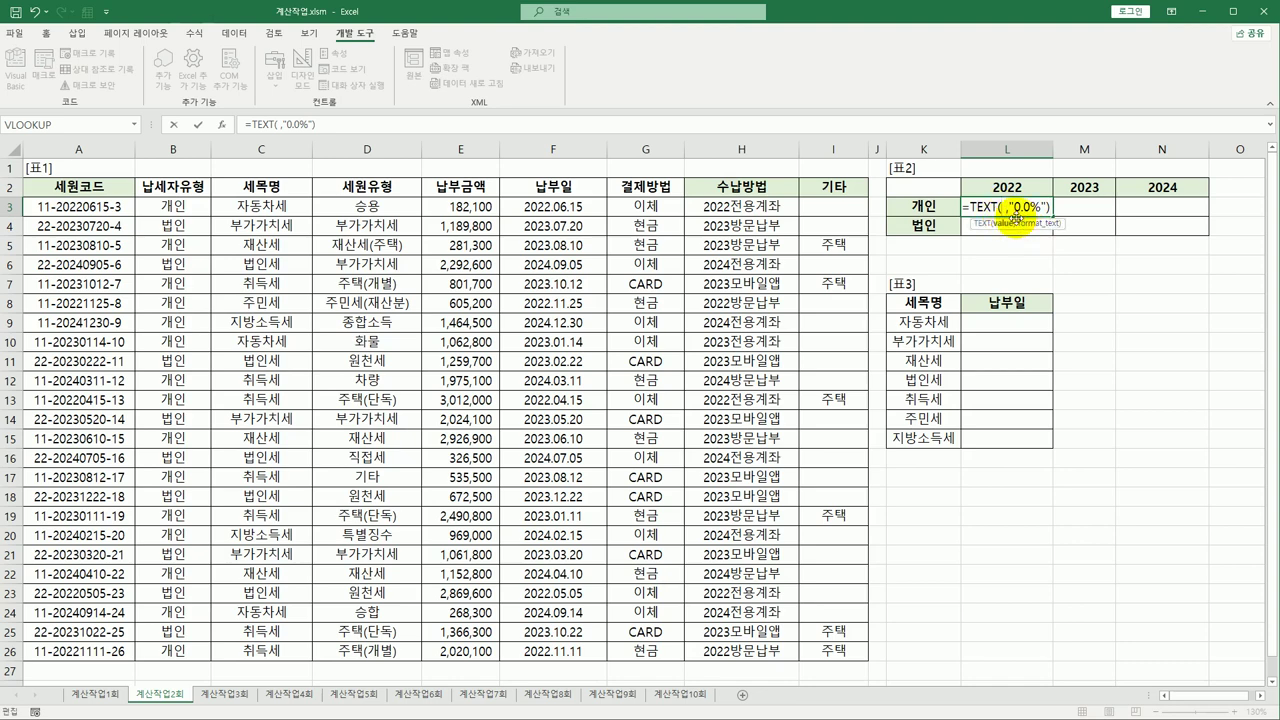
type("sumifs(")
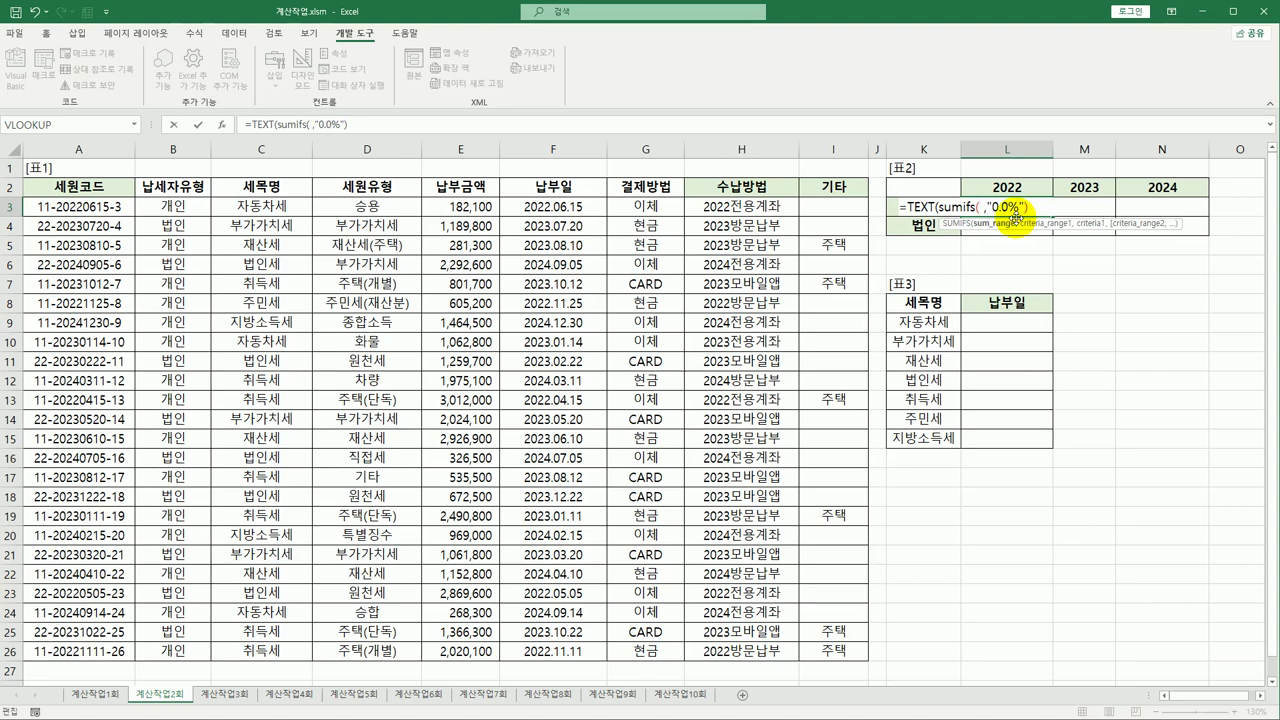
left_click(476, 207)
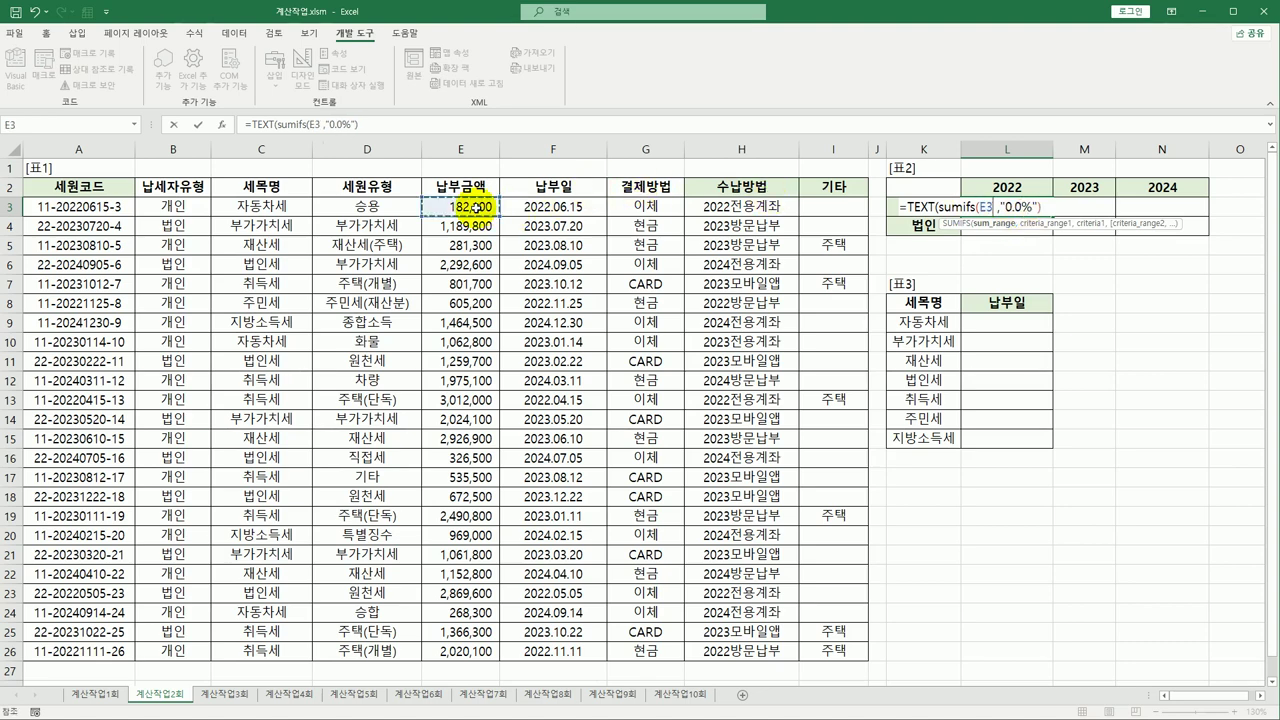
left_click_drag(476, 207, 449, 653)
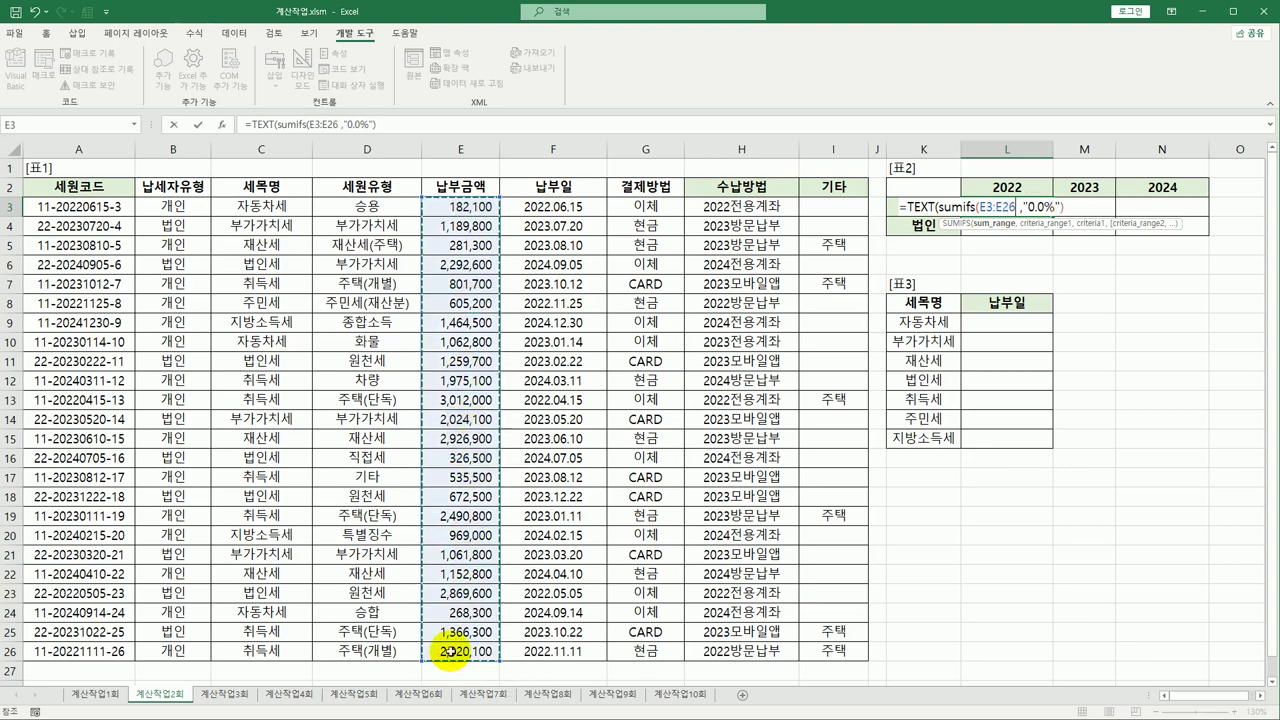
key("F4")
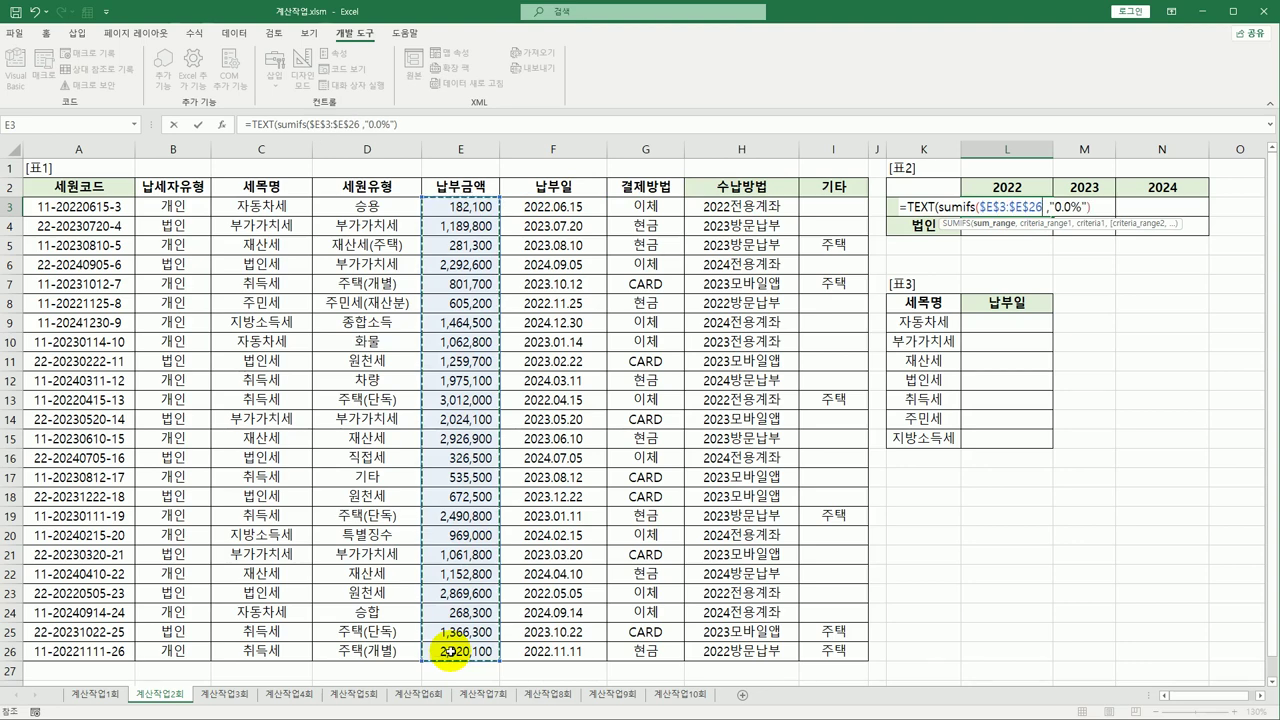
type(",")
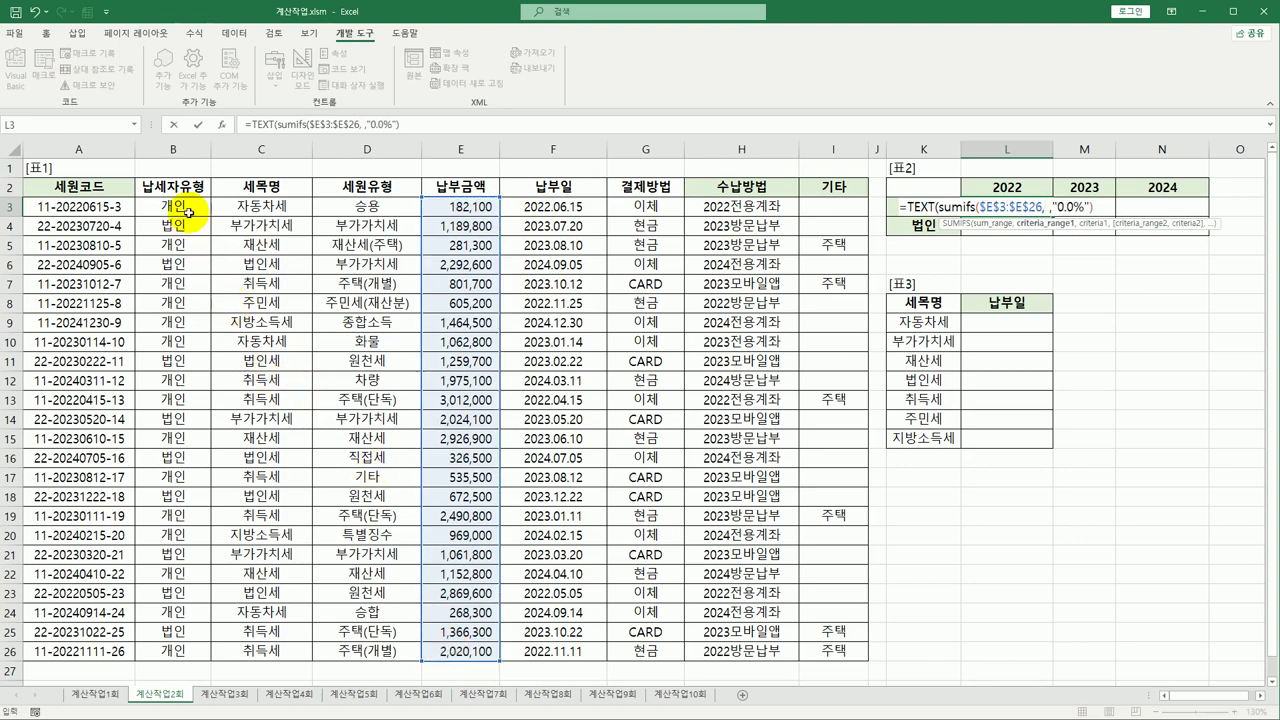
- Add the first SUMIFS condition, matching the 납세자유형 range $B$3:$B$26 against the column-locked label $K3
left_click_drag(185, 208, 205, 651)
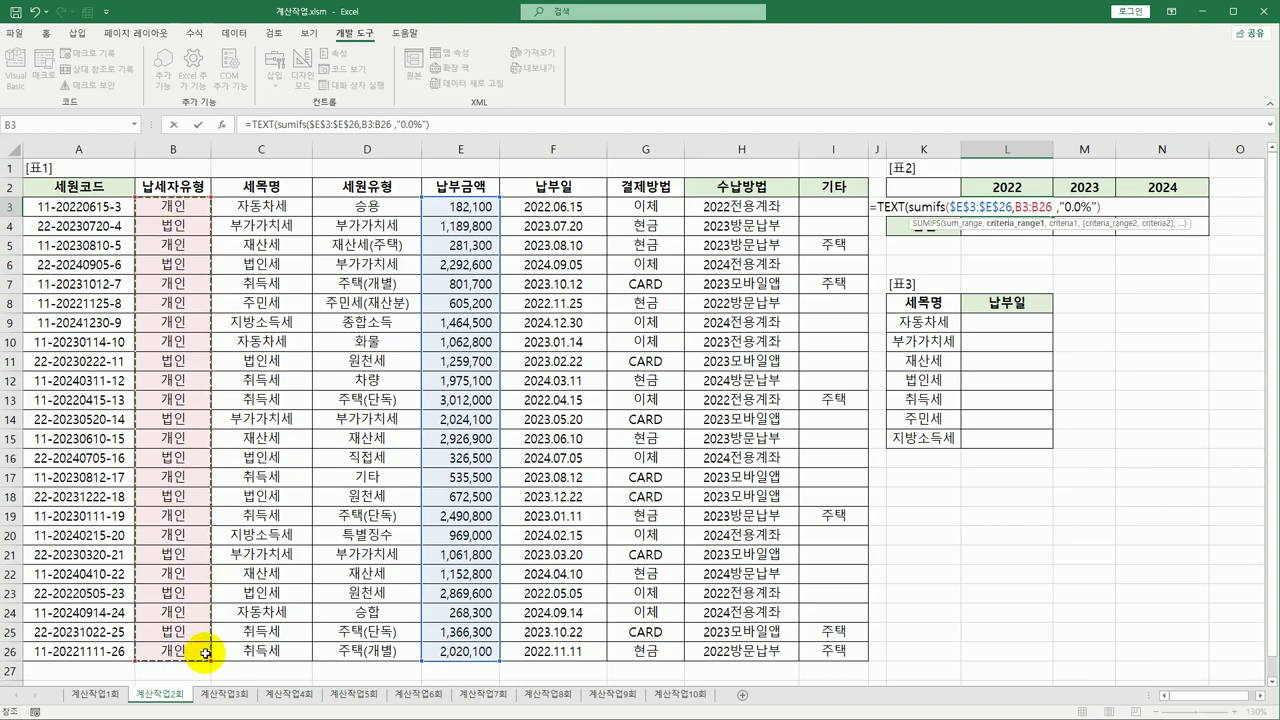
key("F4")
type(",")
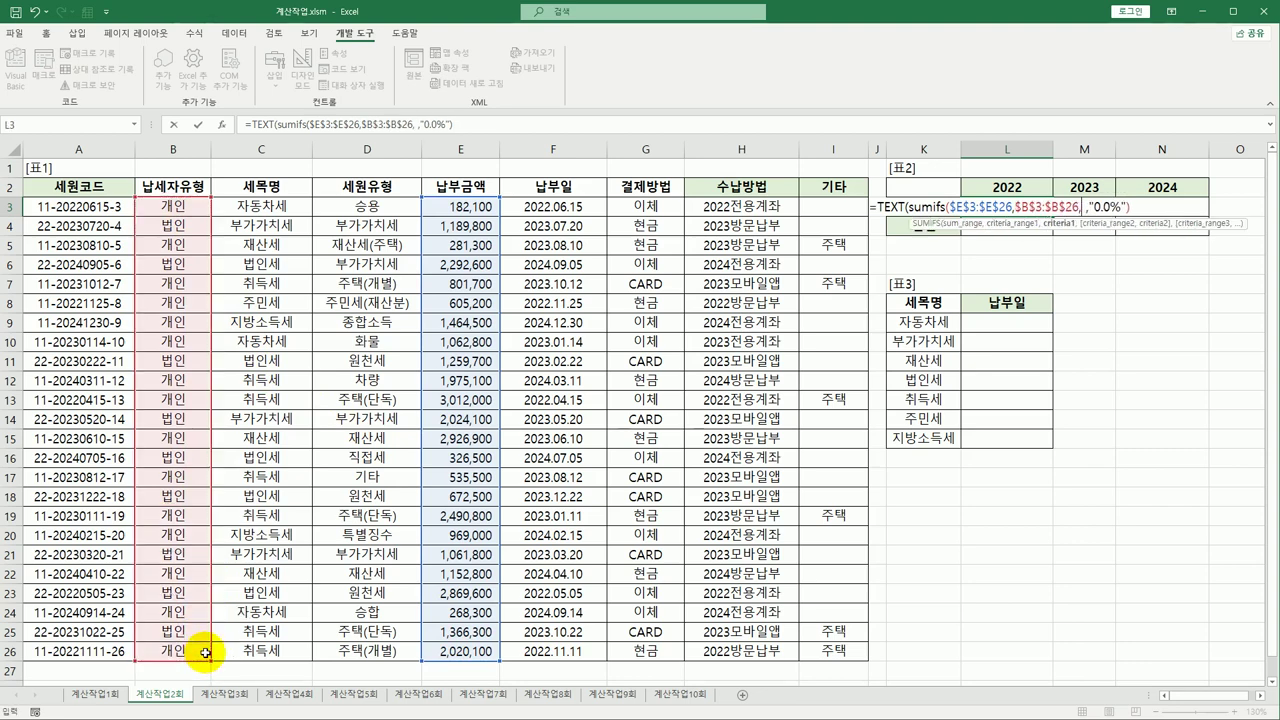
key("Left")
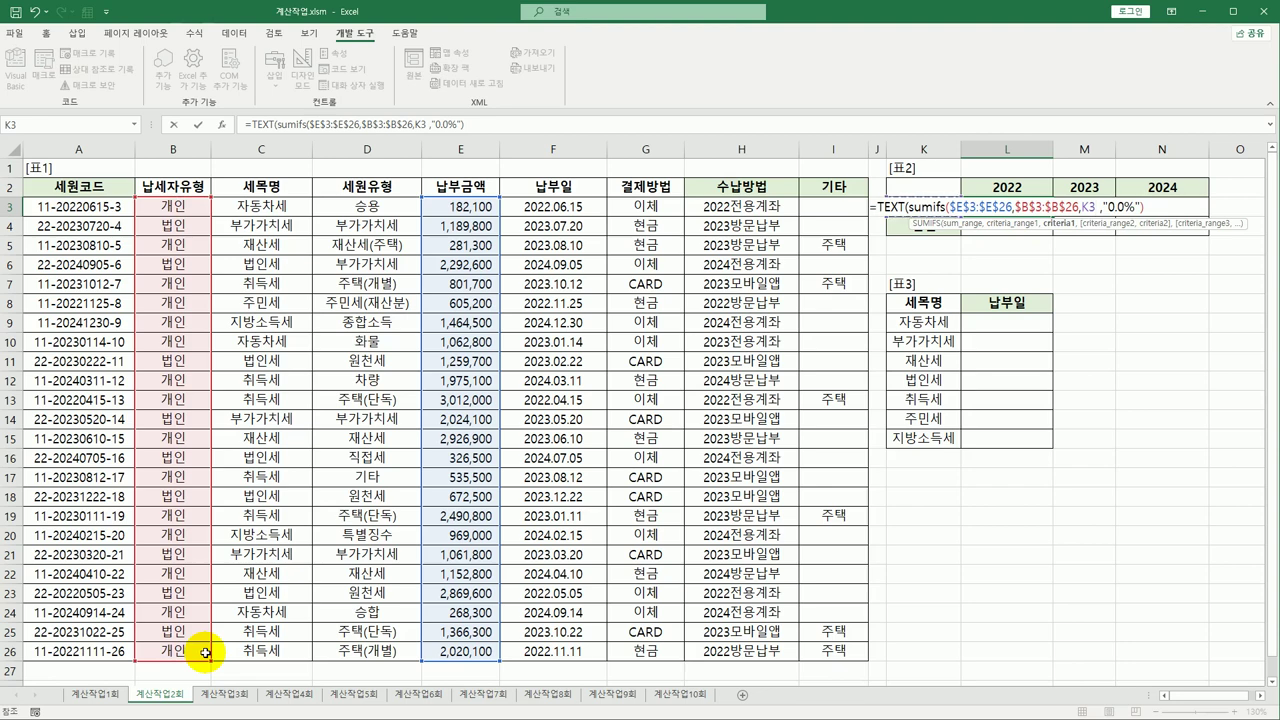
key("F4")
key("F4")
key("F4")
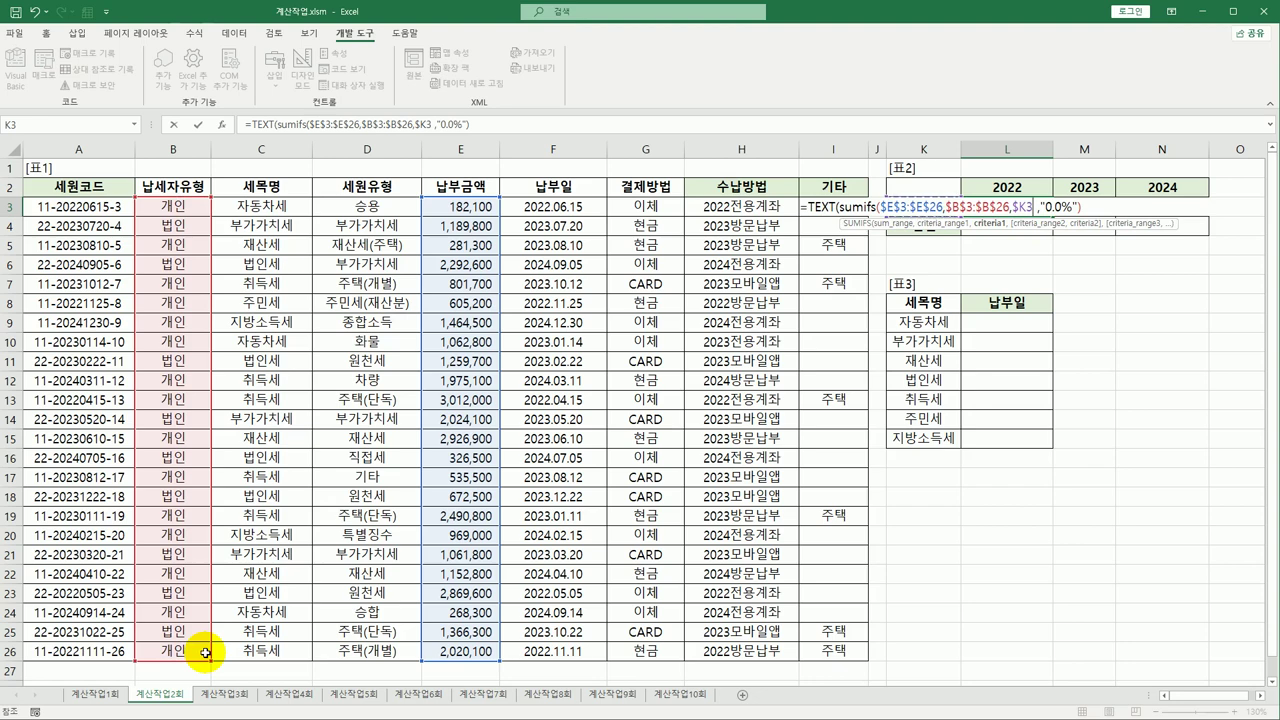
type(",")
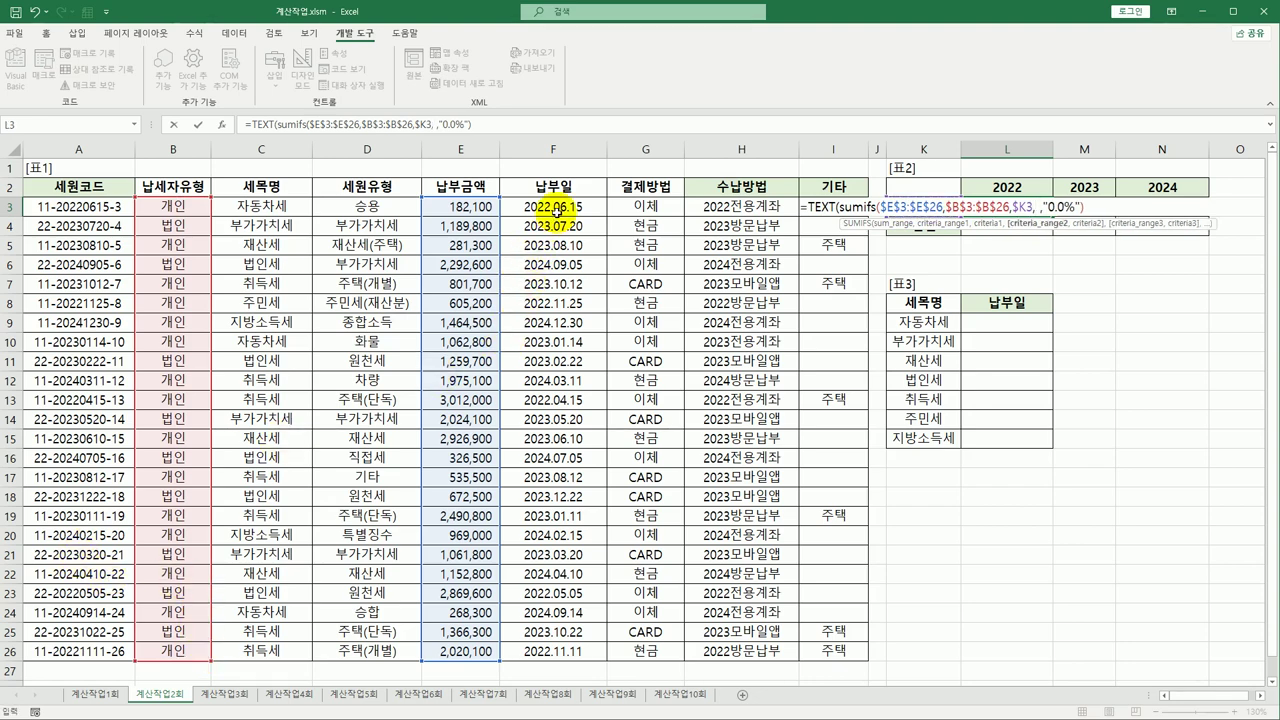
- Add the second SUMIFS condition, matching the 납부일 range $F$3:$F$26 against L$2&"*", and close the function
left_click_drag(558, 206, 579, 650)
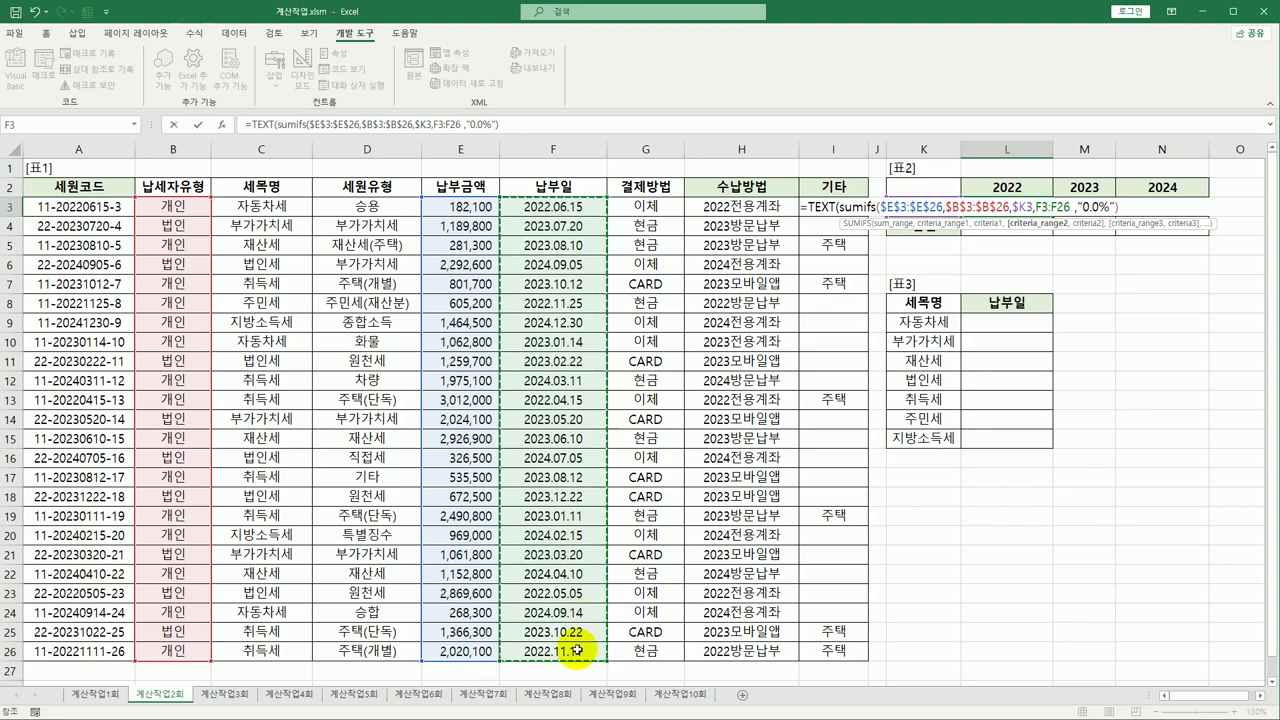
key("F4")
type(",")
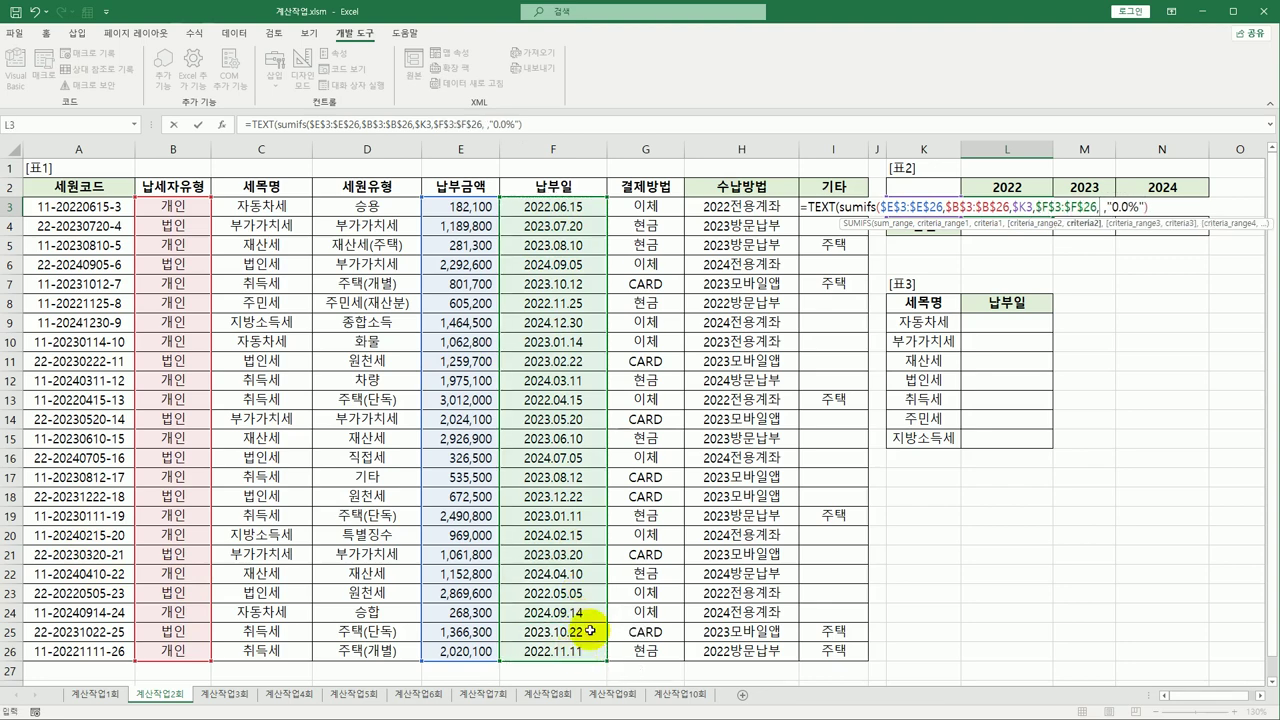
left_click(1013, 189)
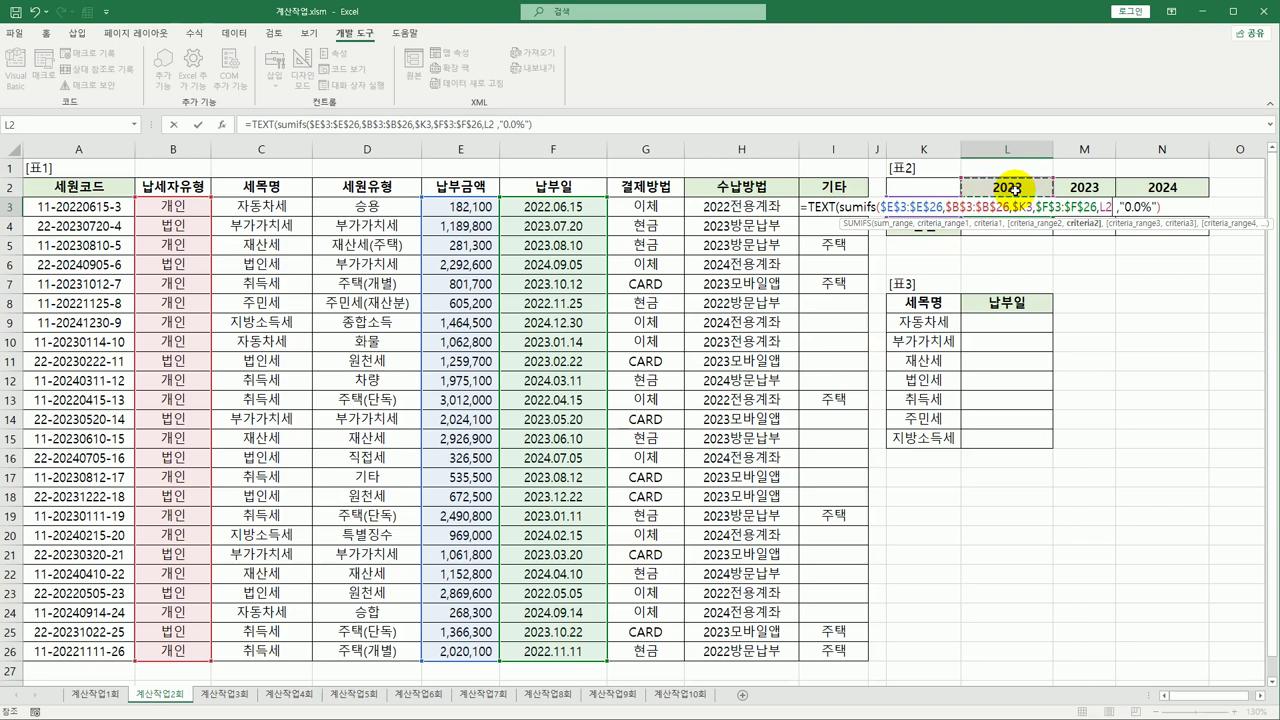
key("F4")
key("F4")
key("F4")
key("F4")
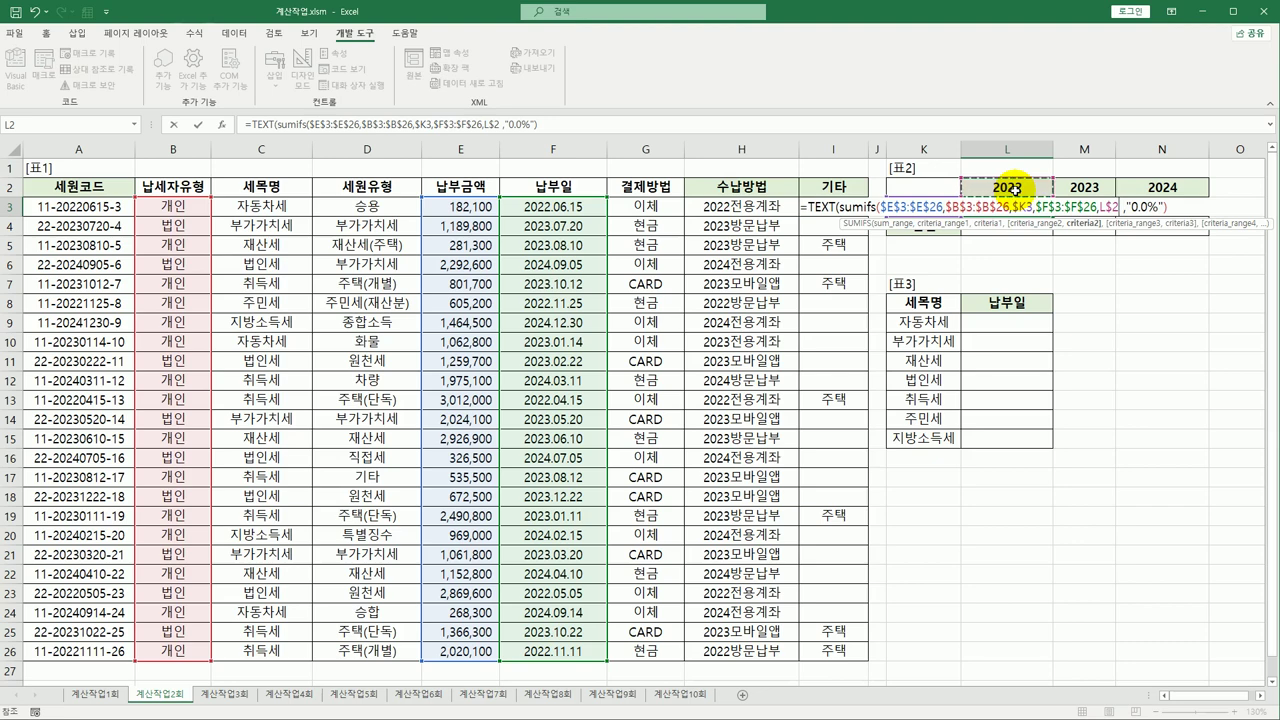
type("&\"")
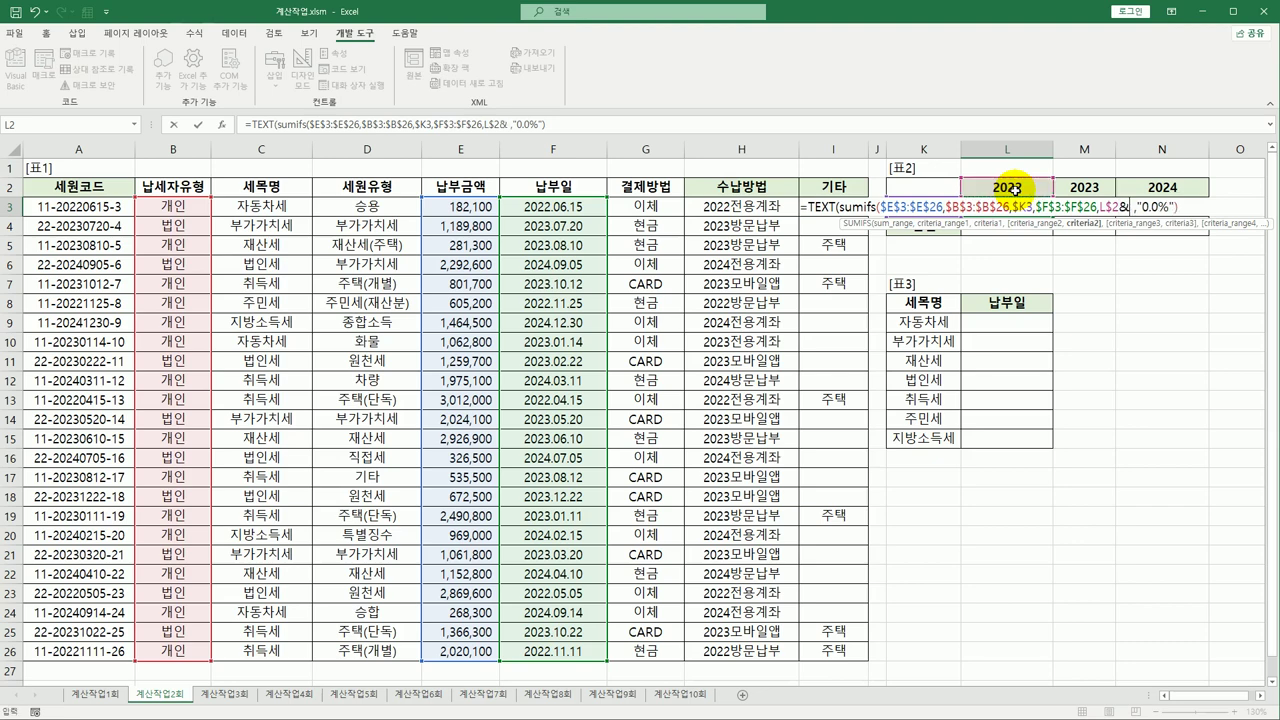
type("*\")")
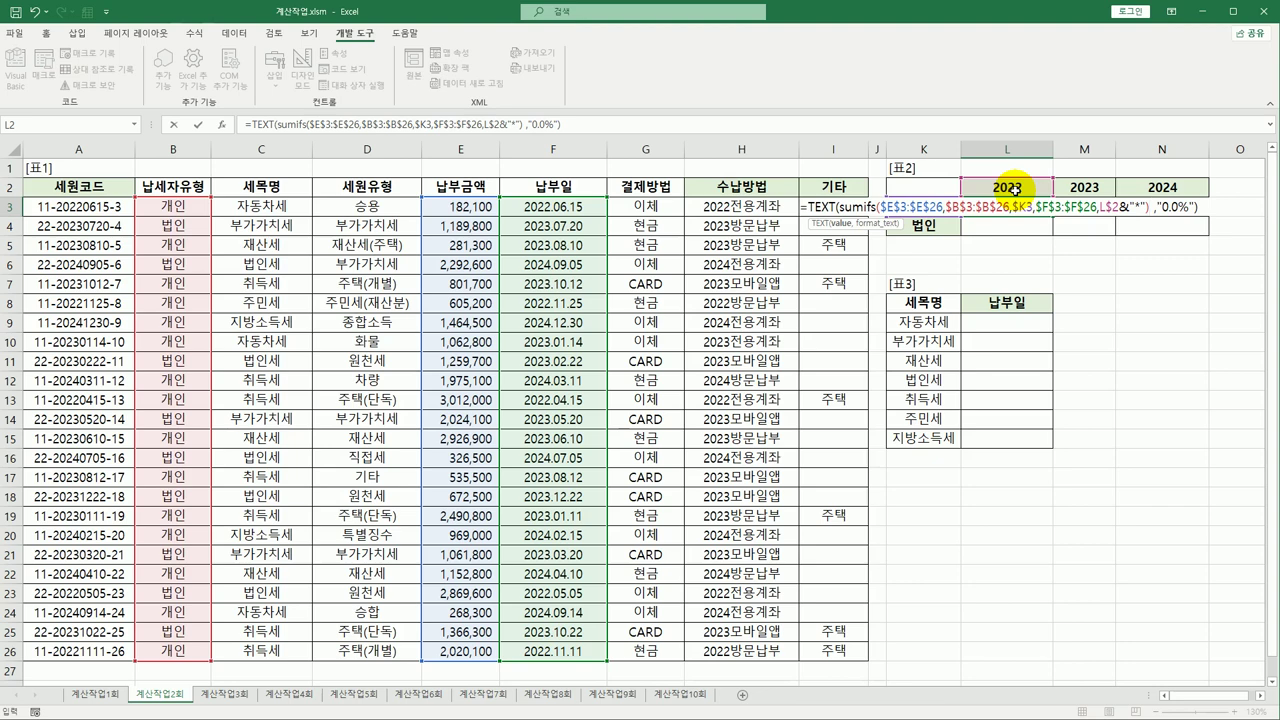
- Divide by a second SUMIFS that uses the absolute 납부금액 range $E$3:$E$26 as its sum range
type("/")
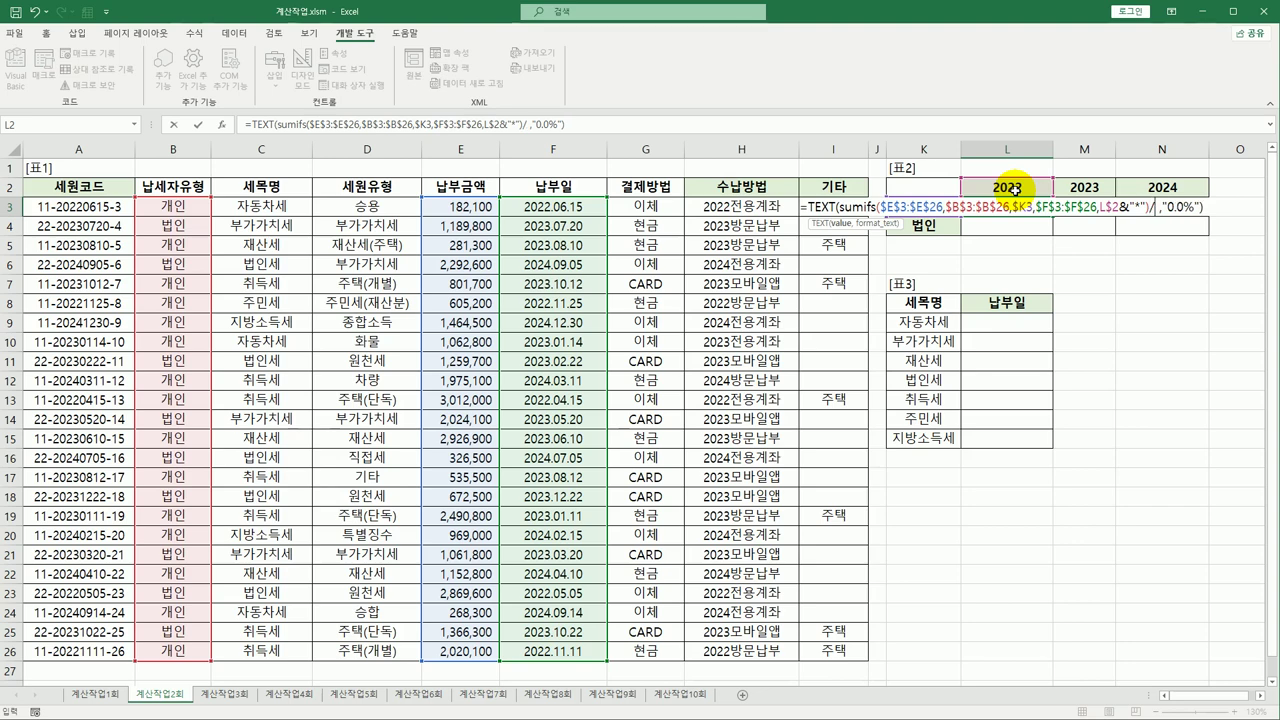
type("sumifs(")
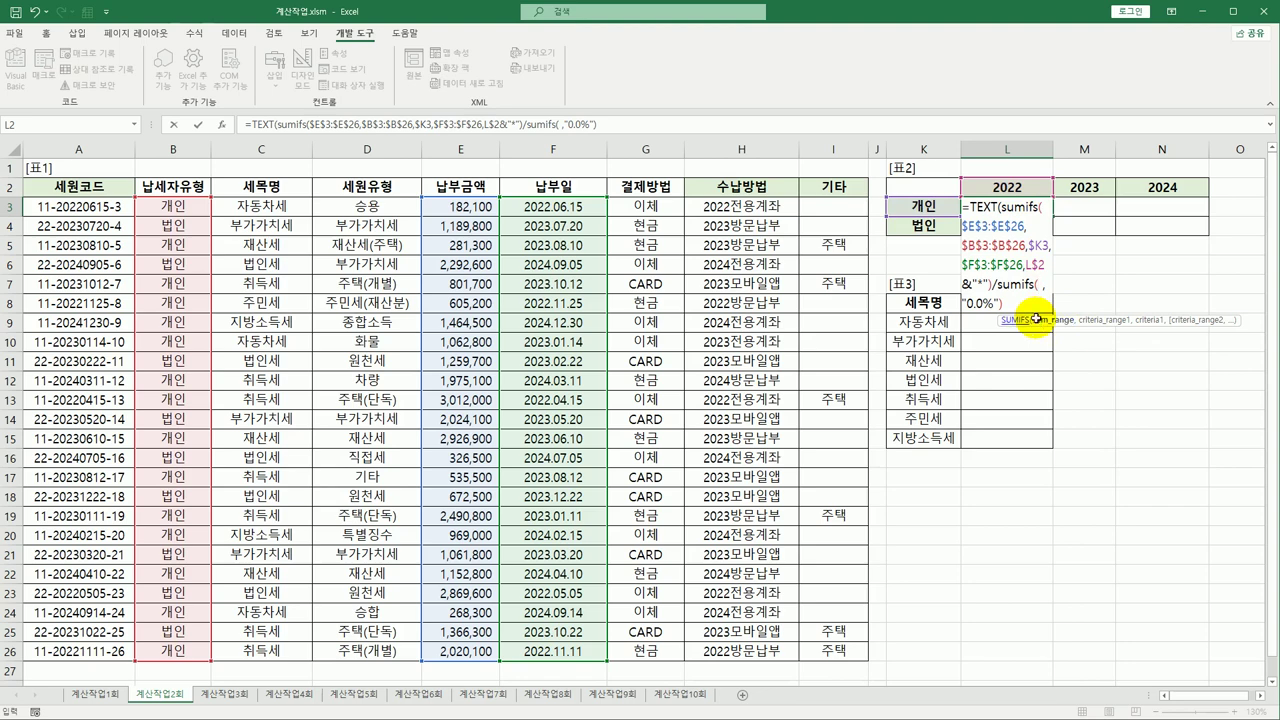
left_click(475, 207)
left_click_drag(475, 207, 483, 652)
key("F4")
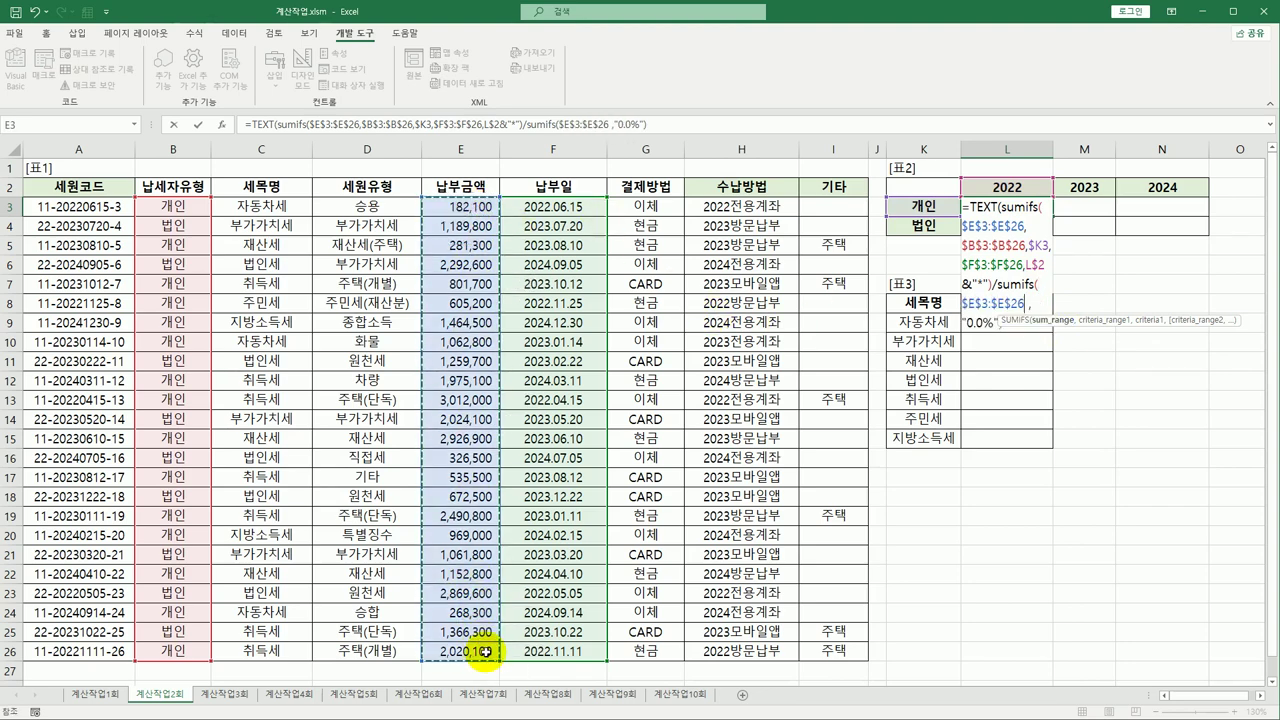
type(",")
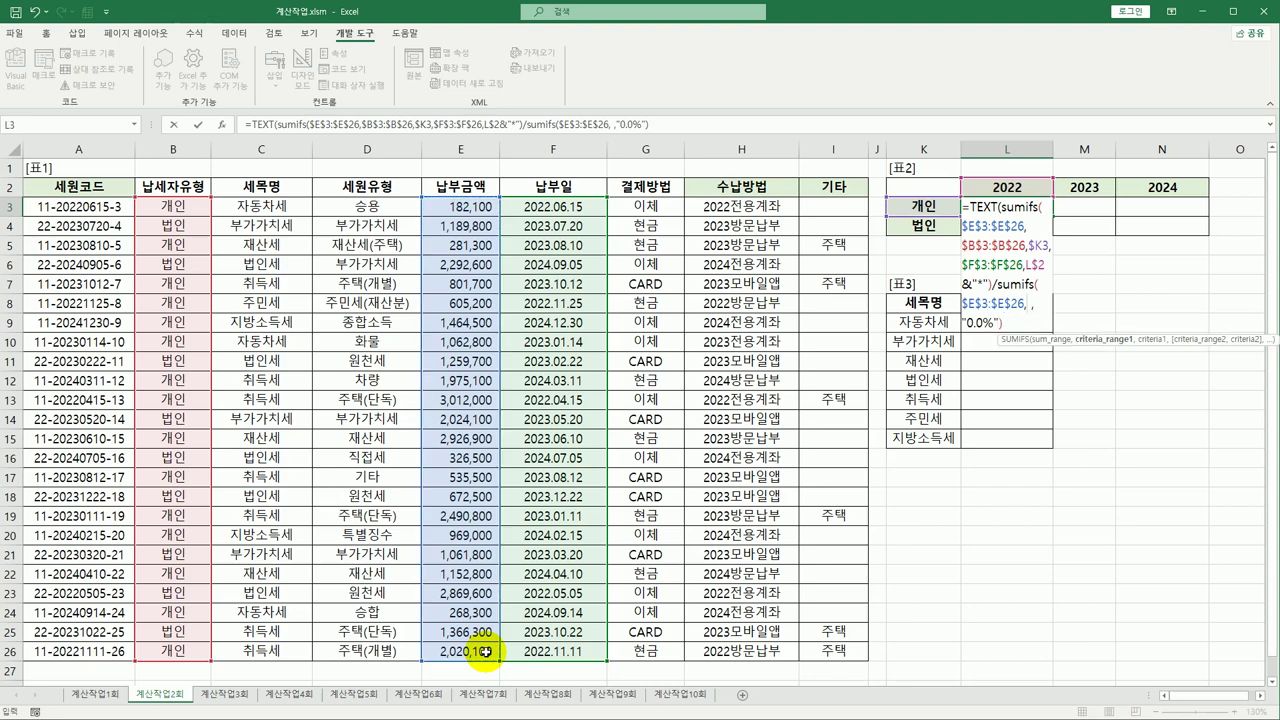
- Give the divisor SUMIFS the single condition $F$3:$F$26,L$2&"*" and commit the completed formula in L3
left_click(555, 205)
left_click_drag(555, 205, 530, 651)
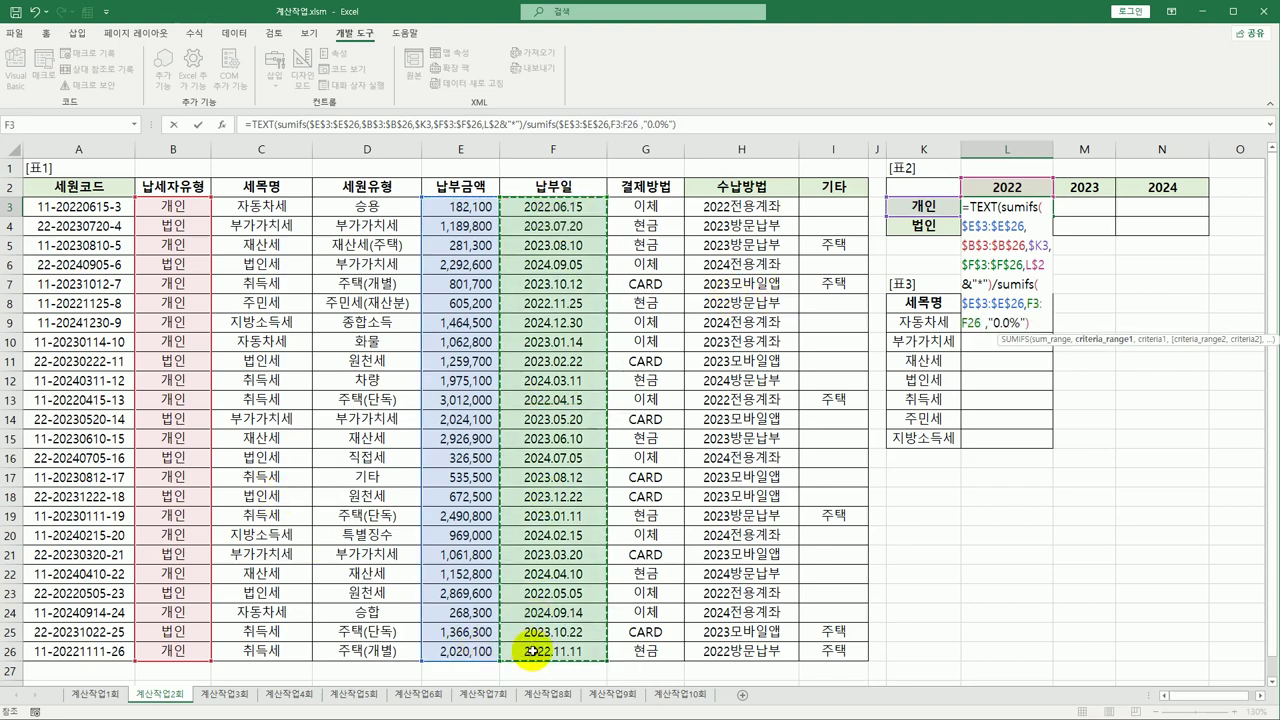
key("F4")
type(",")
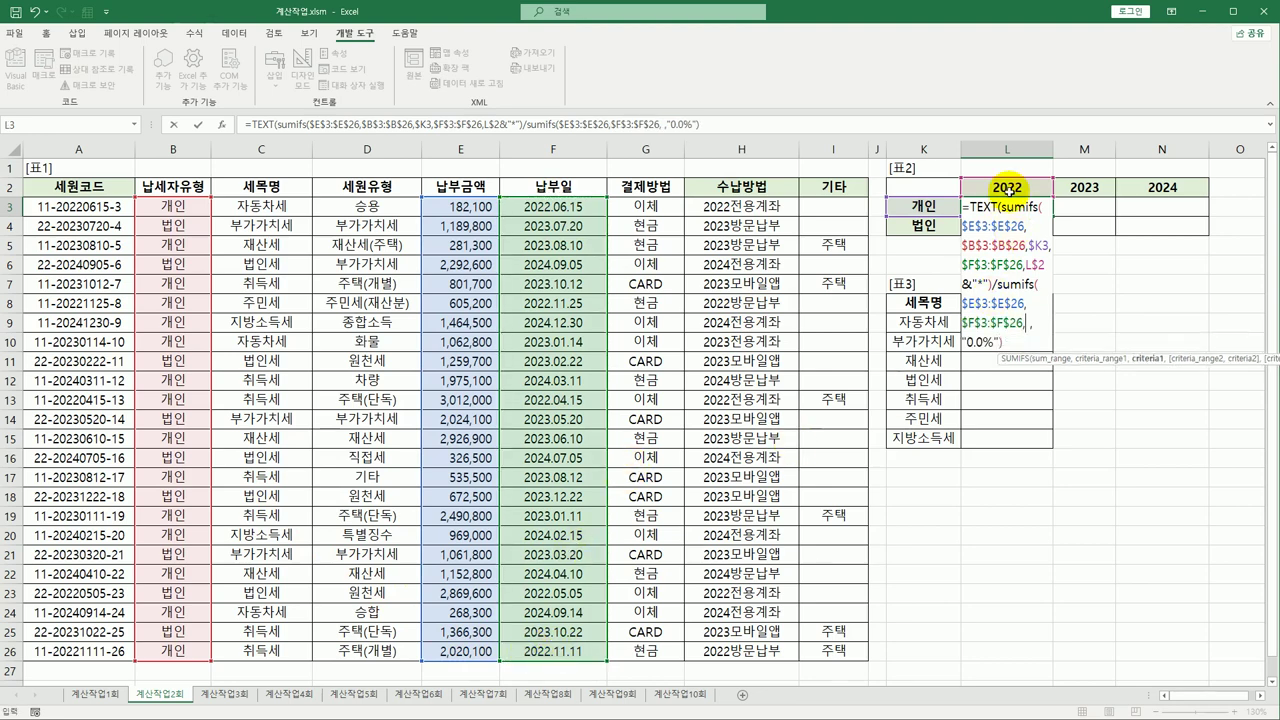
left_click(1008, 188)
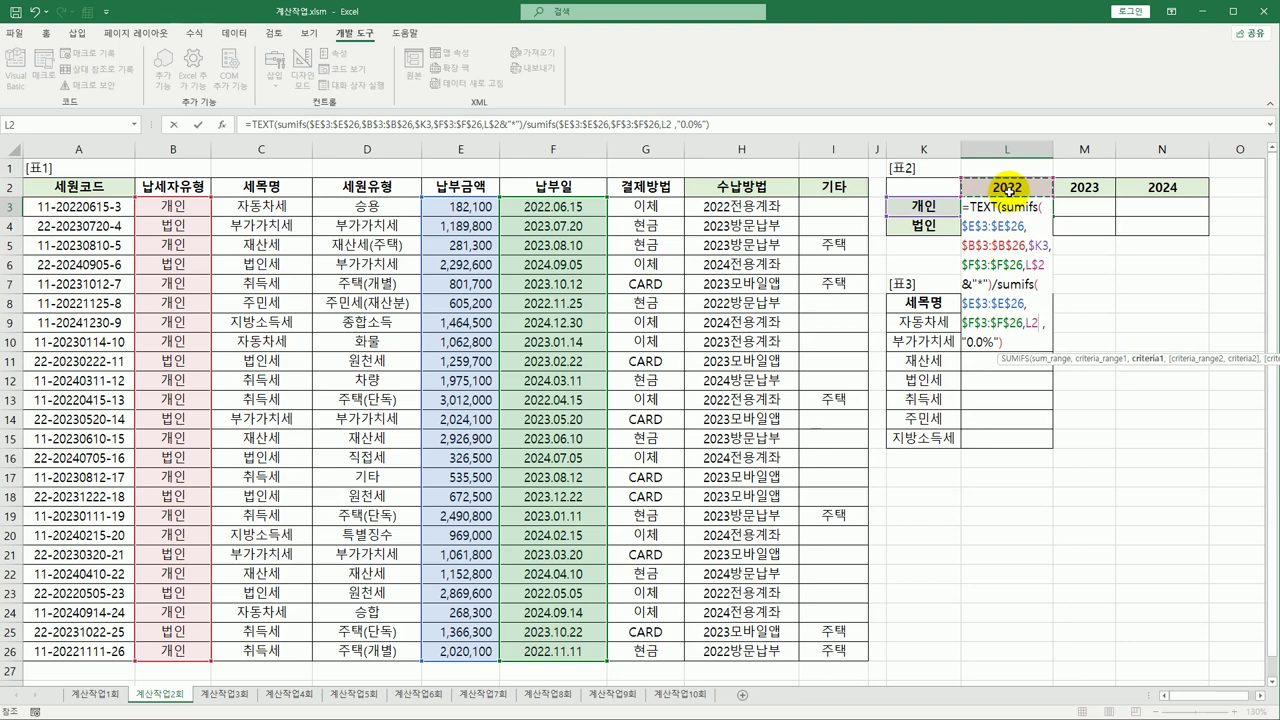
key("F4")
key("F4")
type("&\"*\"")
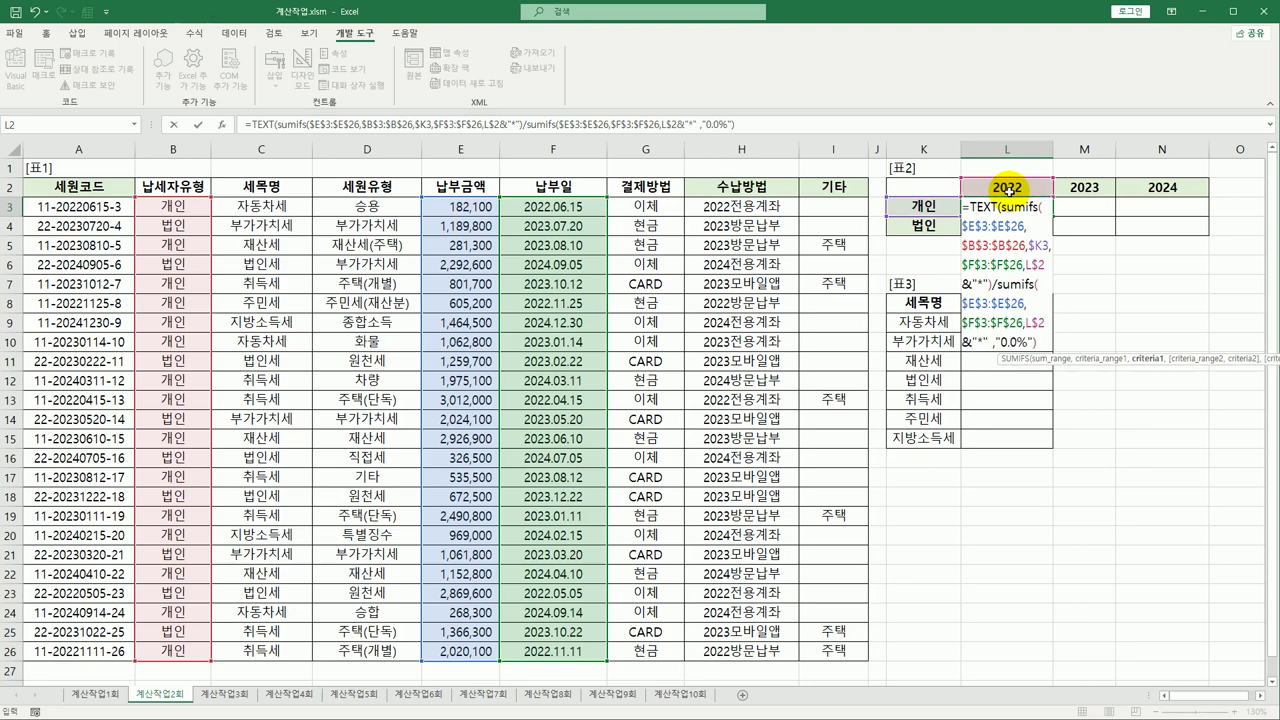
type(")")
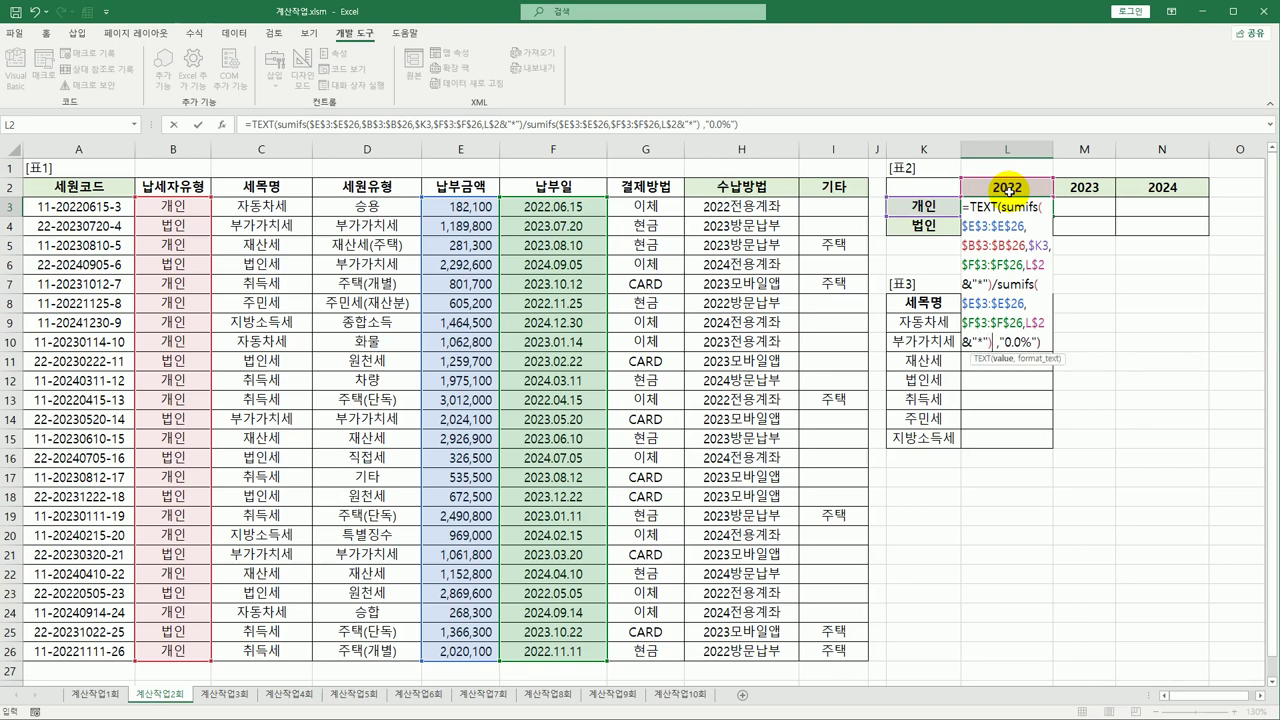
key("Return")
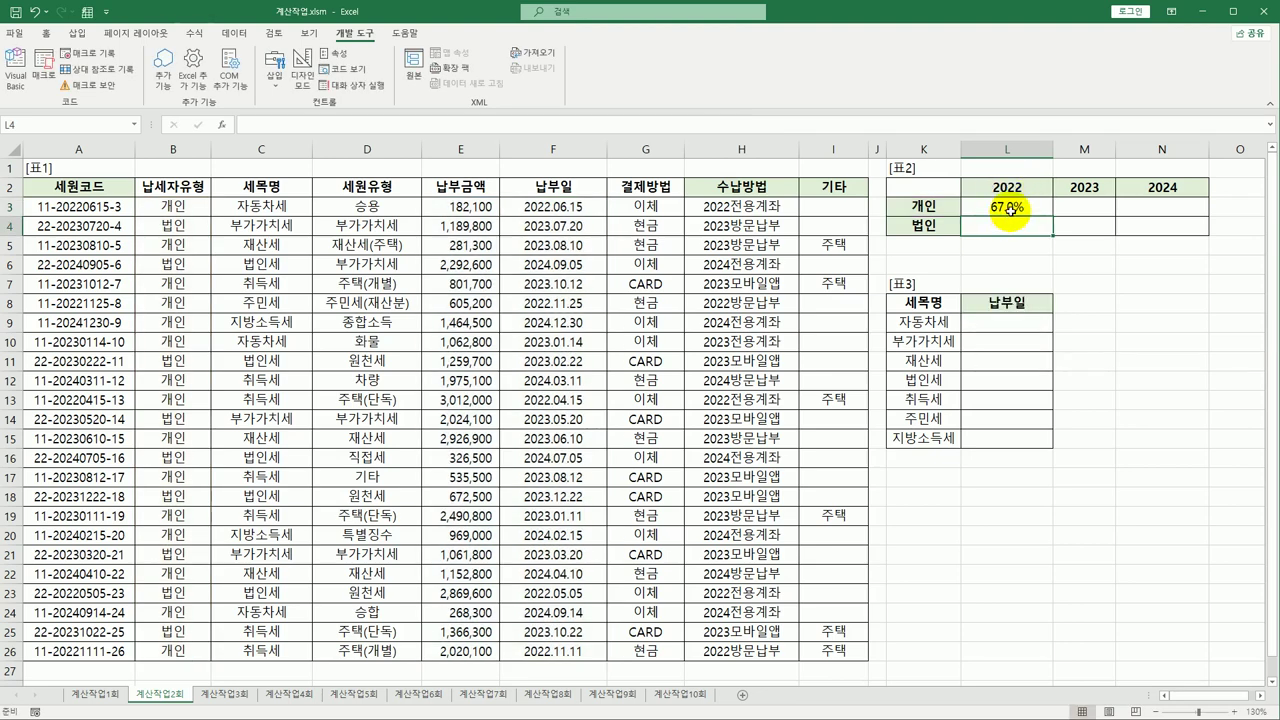
- Fill the L3 formula across and down 표2 through N4, and select L9, the 자동차세 납부일 cell in 표3
left_click(1010, 206)
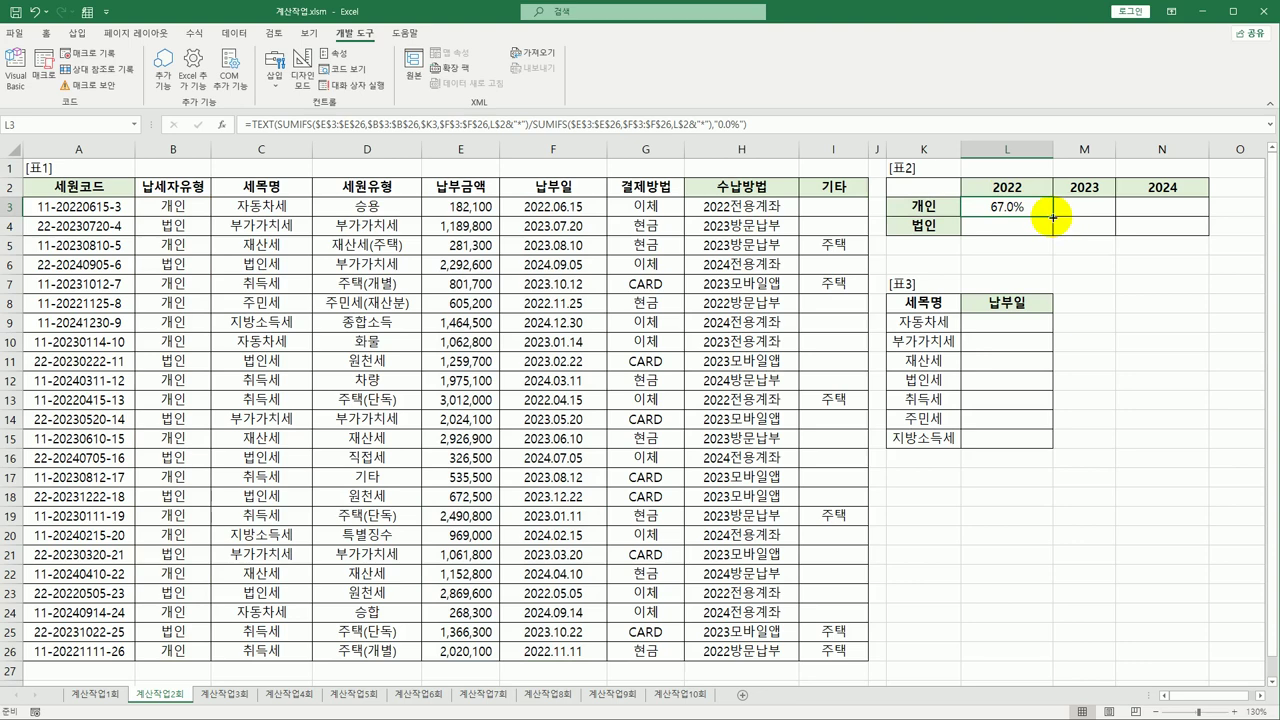
left_click_drag(1052, 216, 1168, 235)
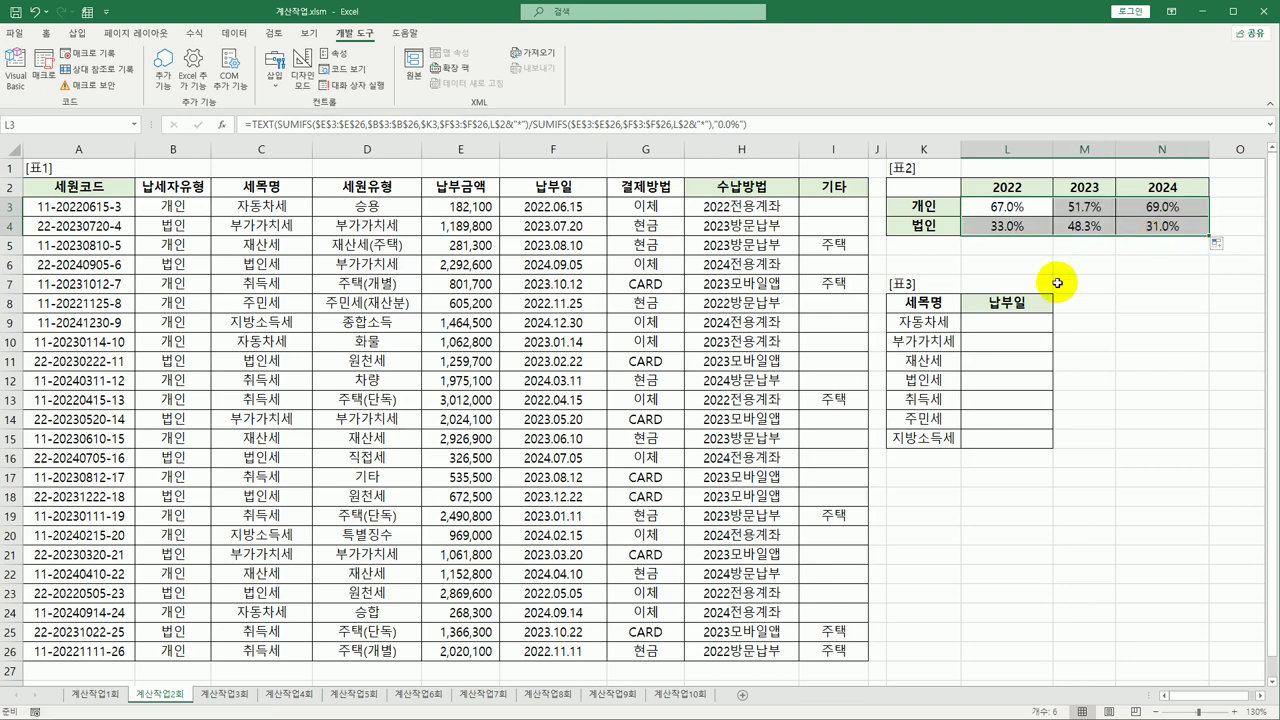
left_click(1012, 327)
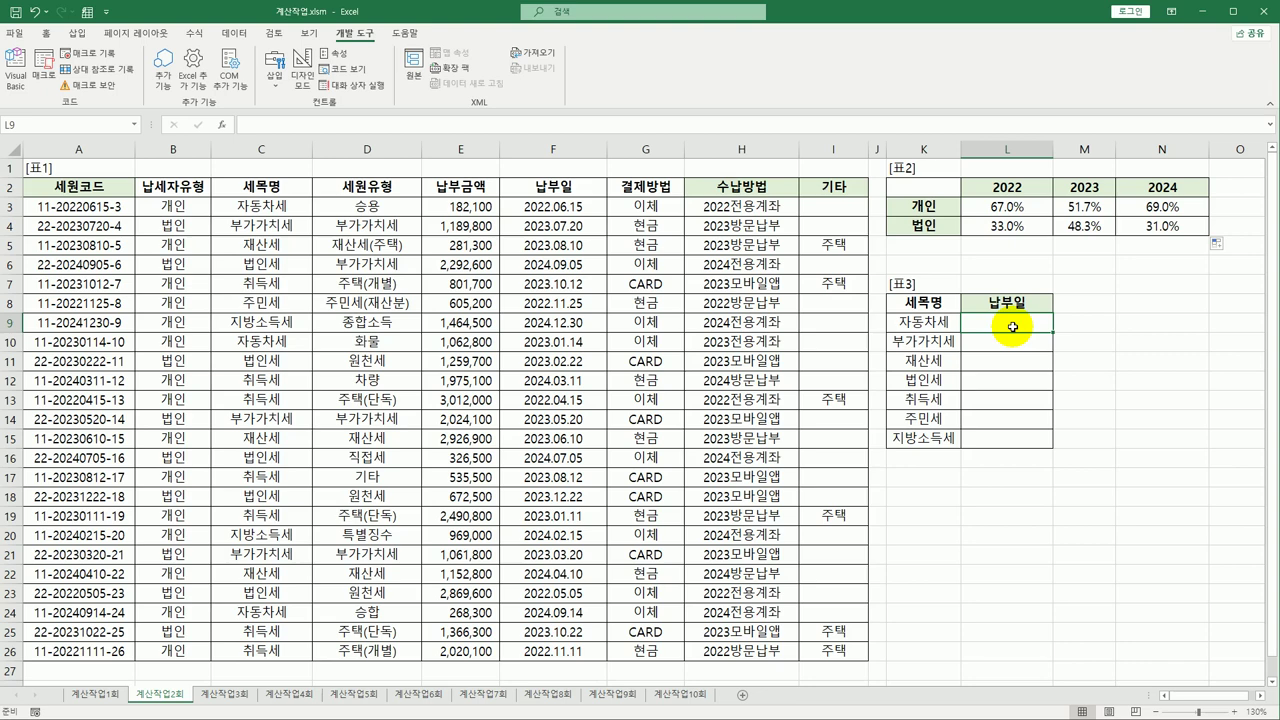
- Start a LARGE formula in L9 whose array begins with the condition ($C$3:$C$26=K9), followed by a multiplication sign
type("=")
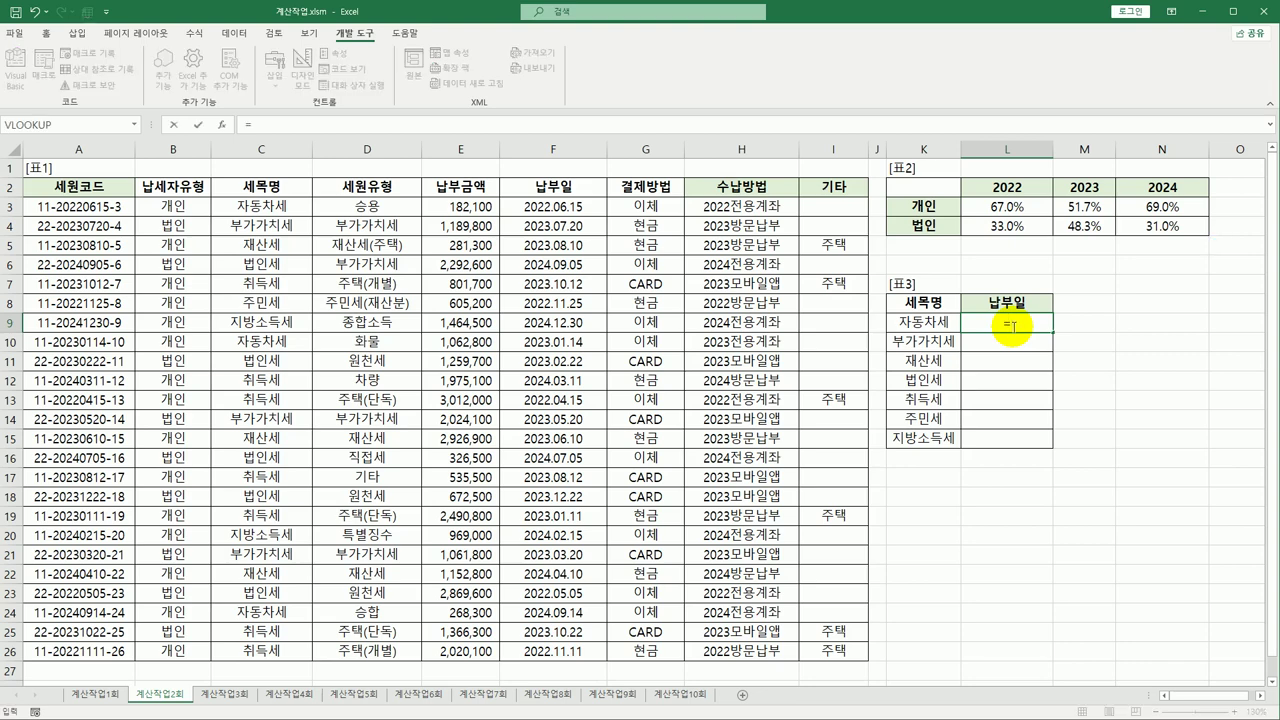
type("LARGE(")
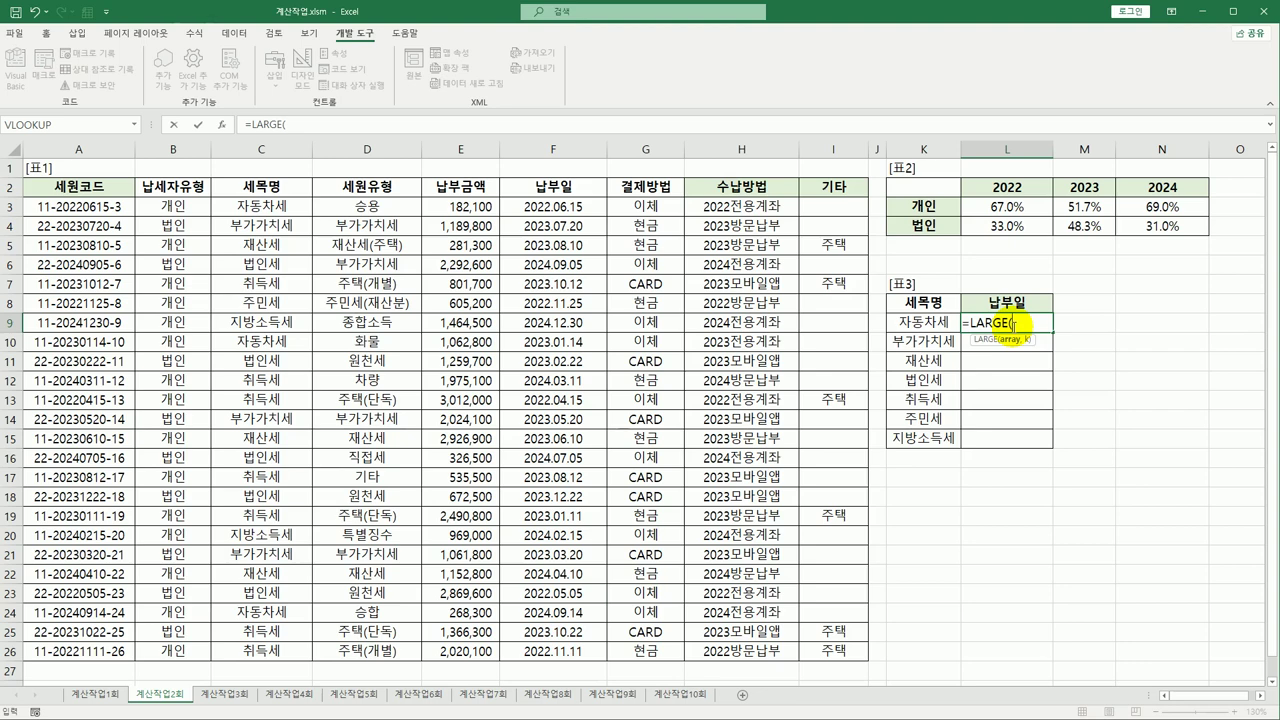
type("(")
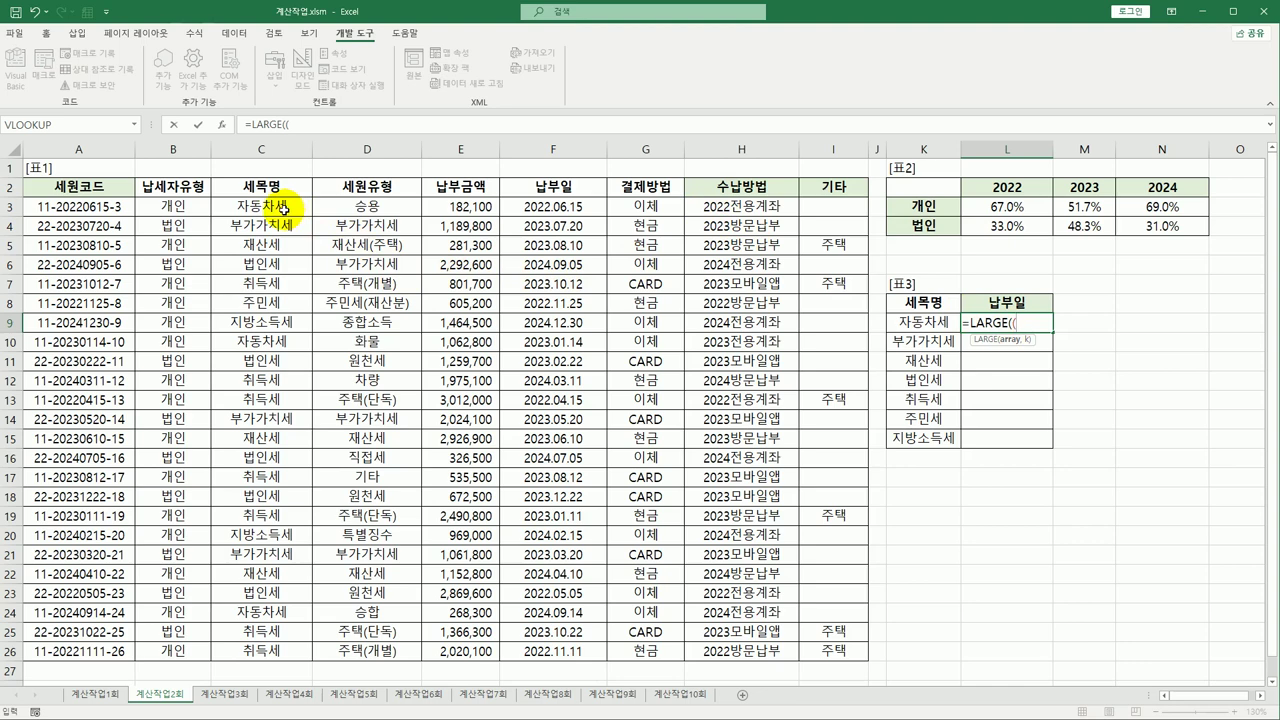
left_click_drag(285, 208, 263, 643)
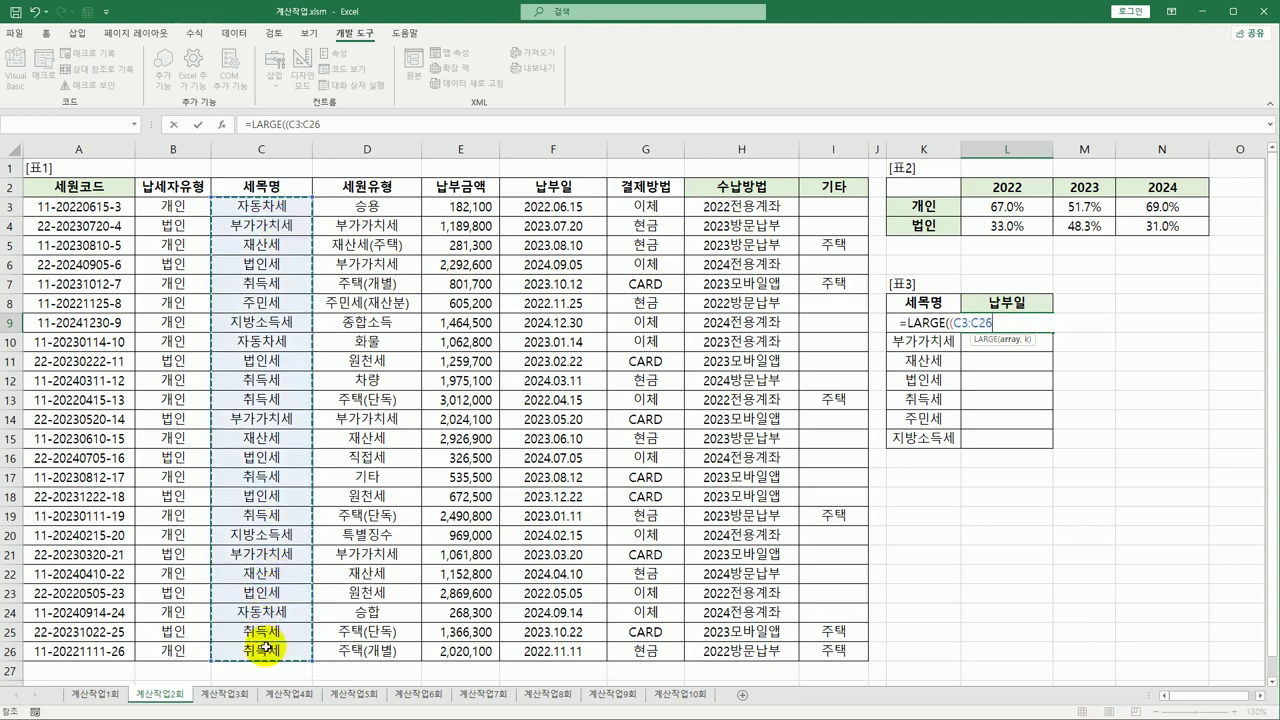
key("F4")
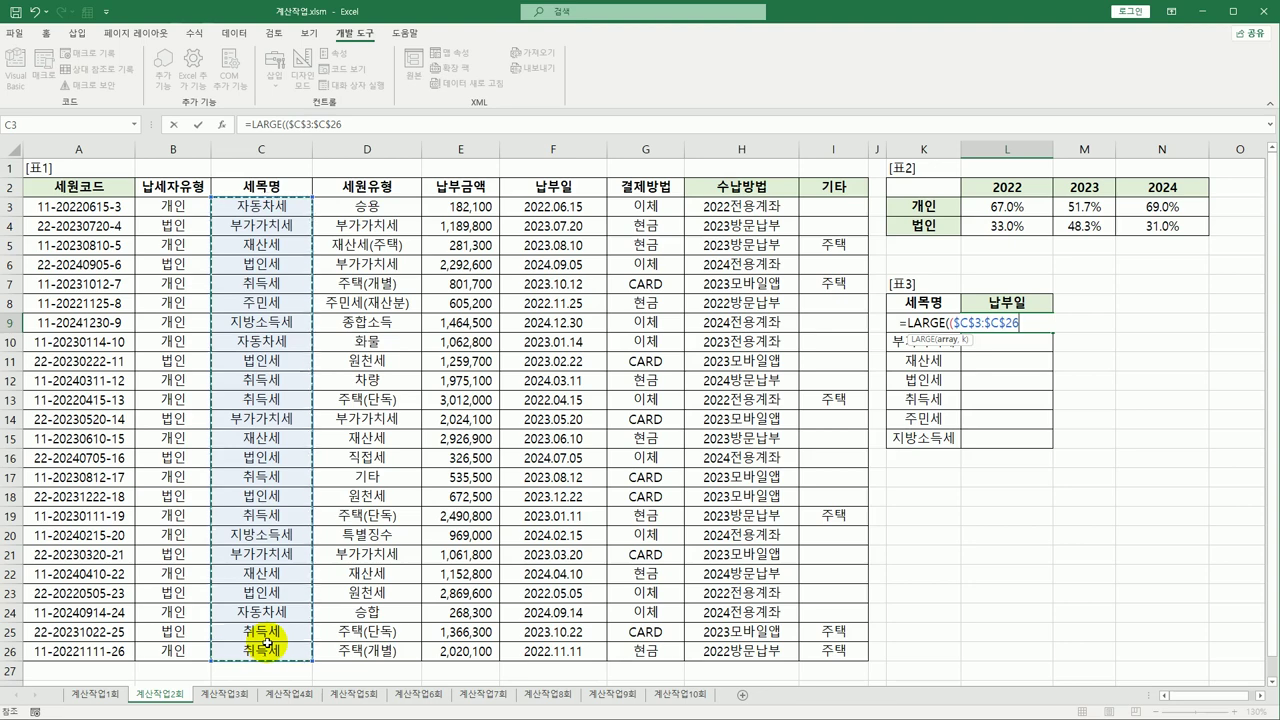
type("=")
key("Left")
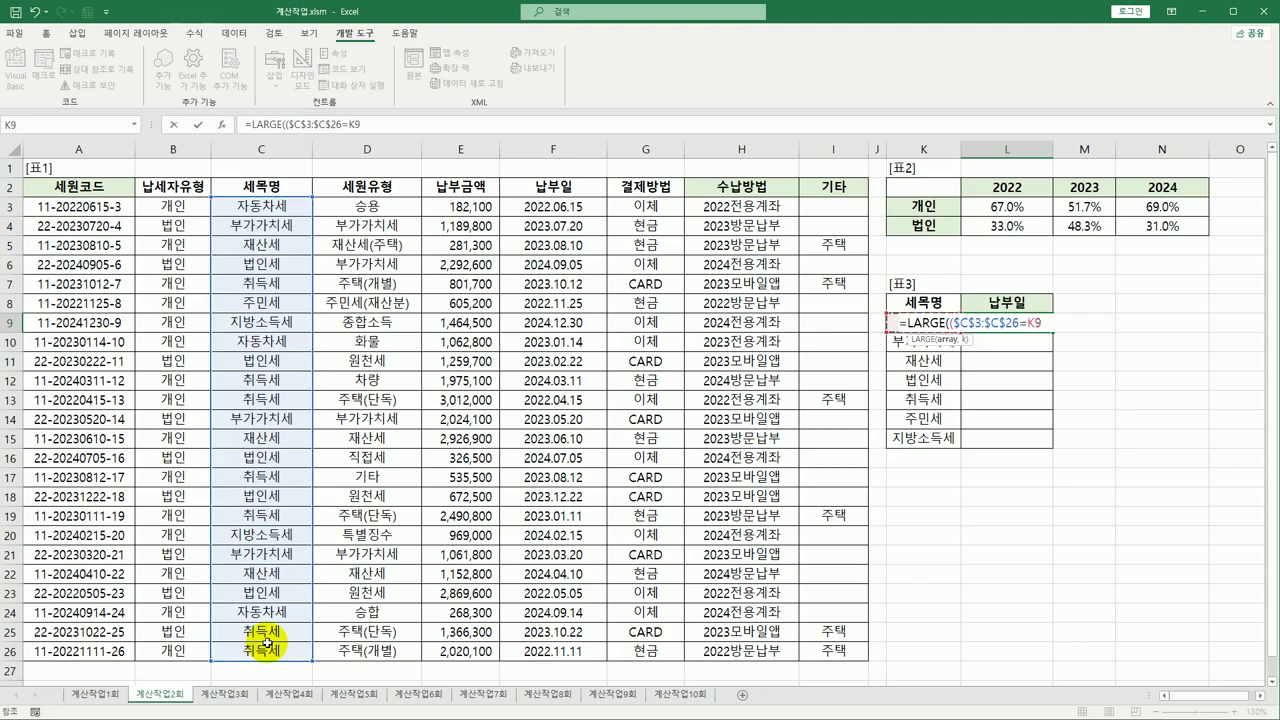
type(")*")
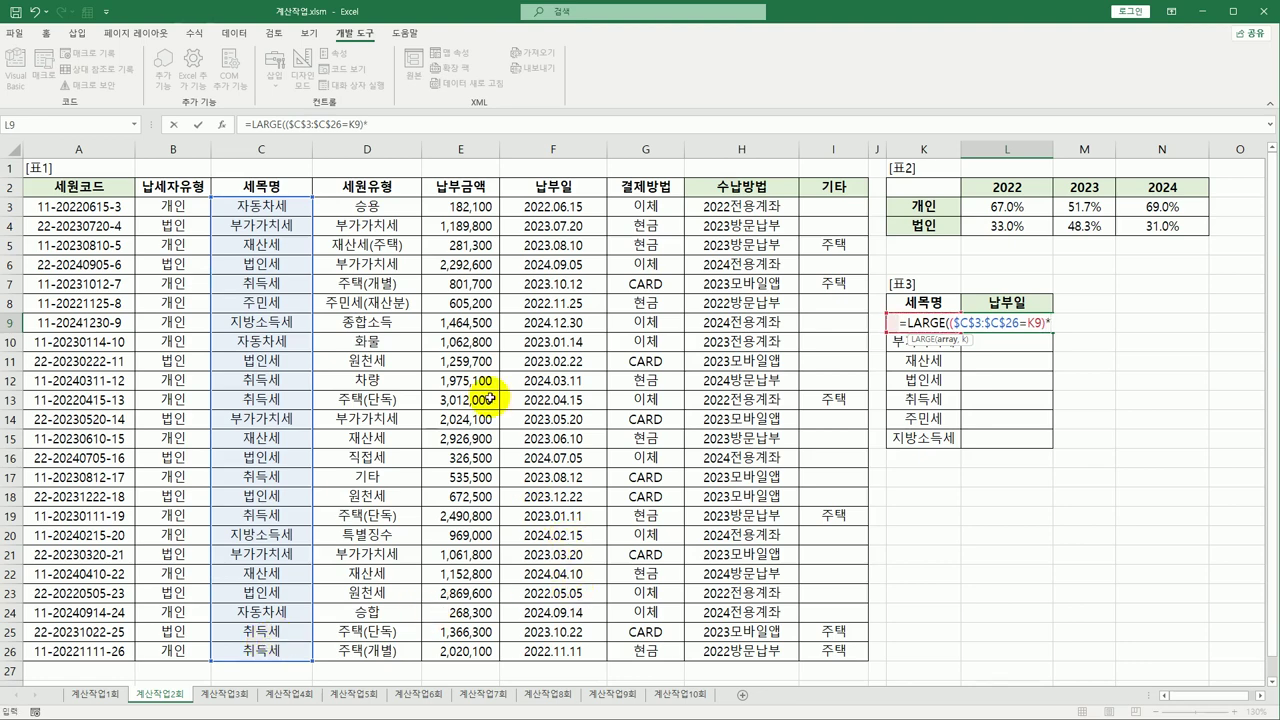
- Complete LARGE with the 납부금액 range $E$3:$E$26 and k of 1, commit it as an array formula, and fill it down to L15
left_click_drag(467, 207, 474, 648)
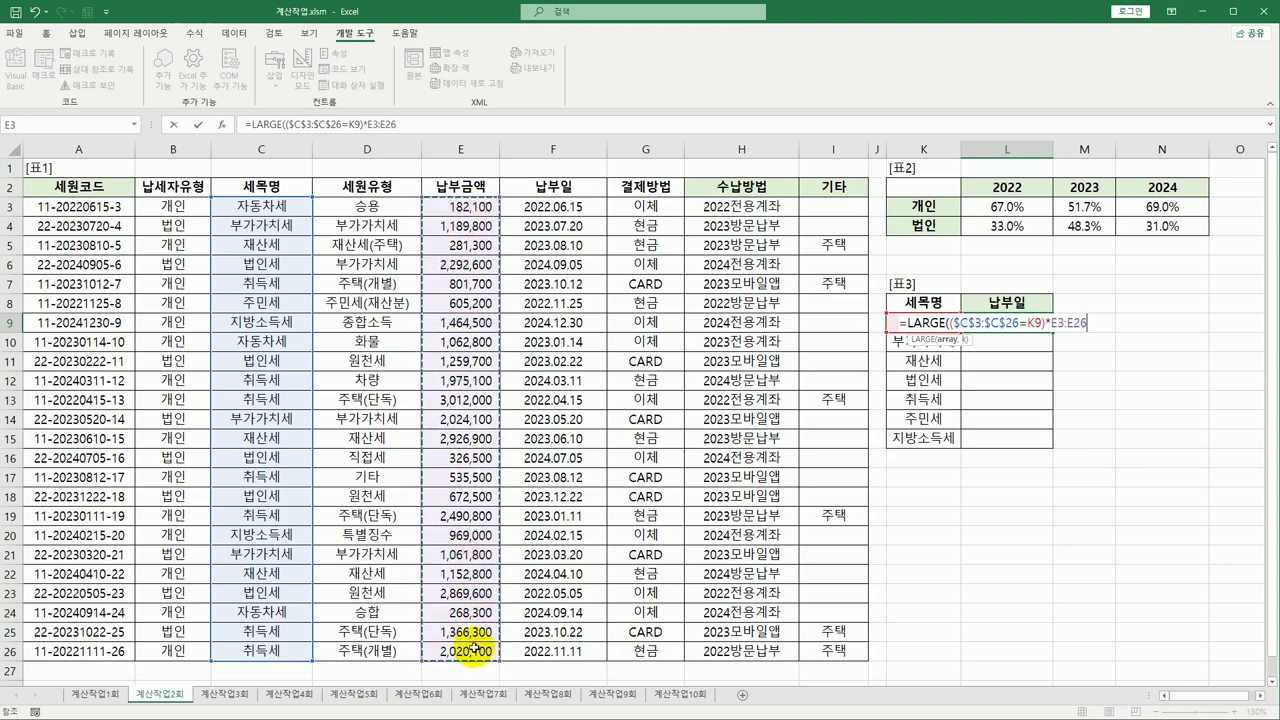
key("F4")
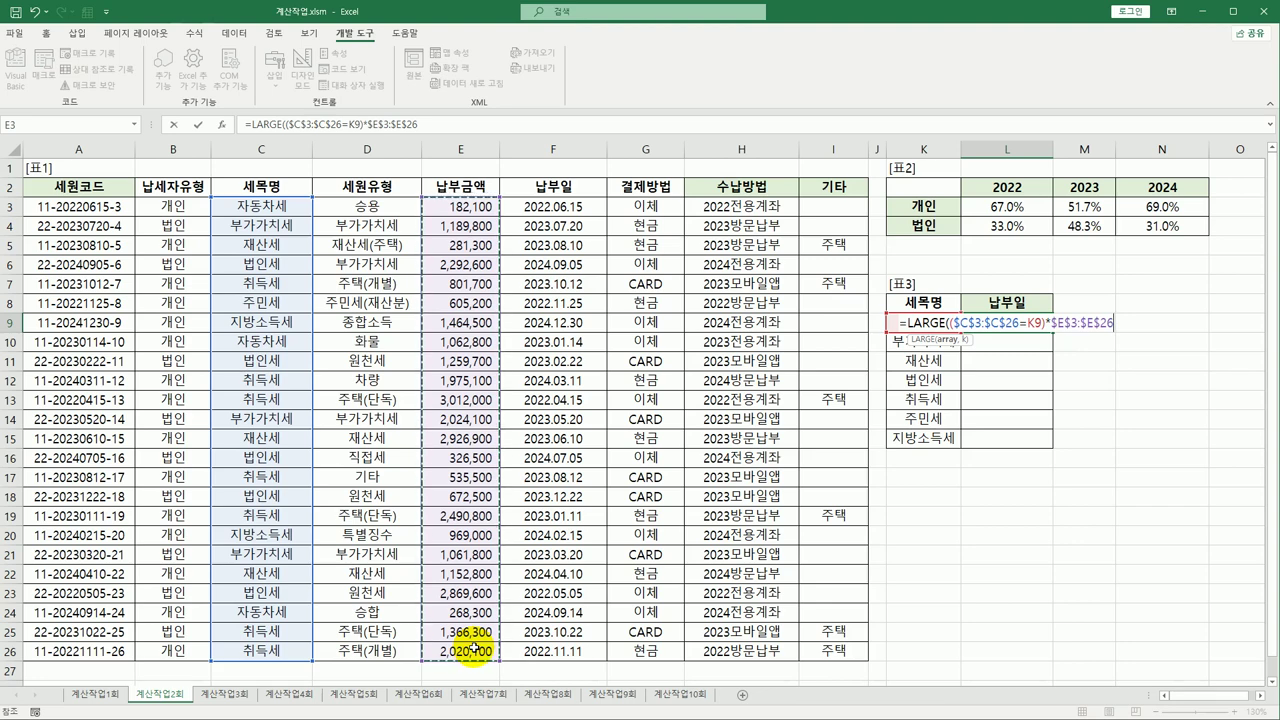
type(",")
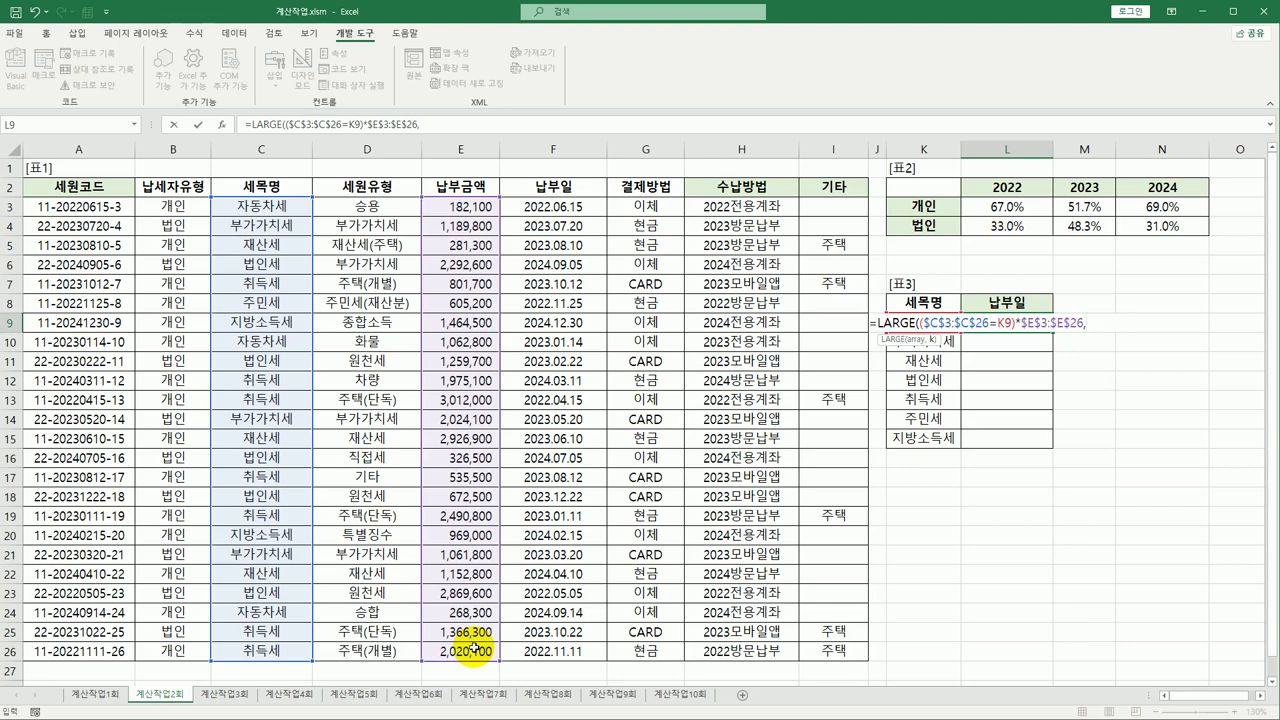
type("1)")
key("ctrl+shift+Return")
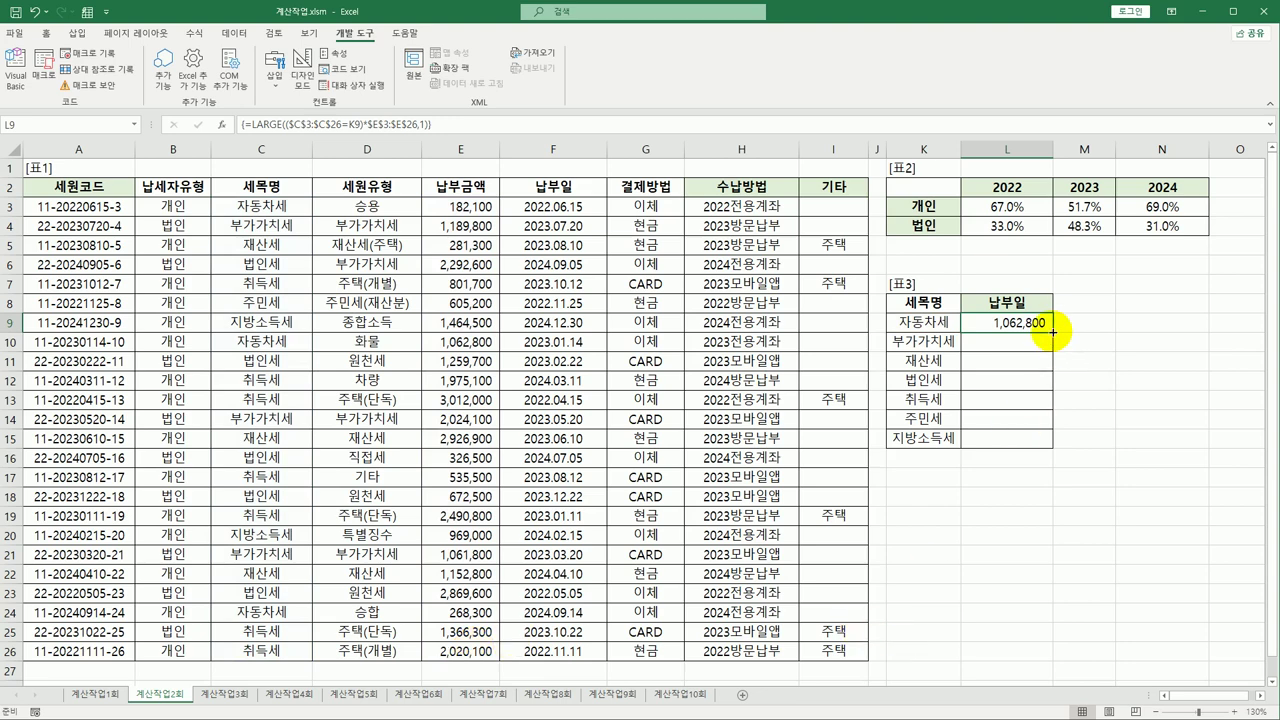
left_click_drag(1052, 332, 1057, 440)
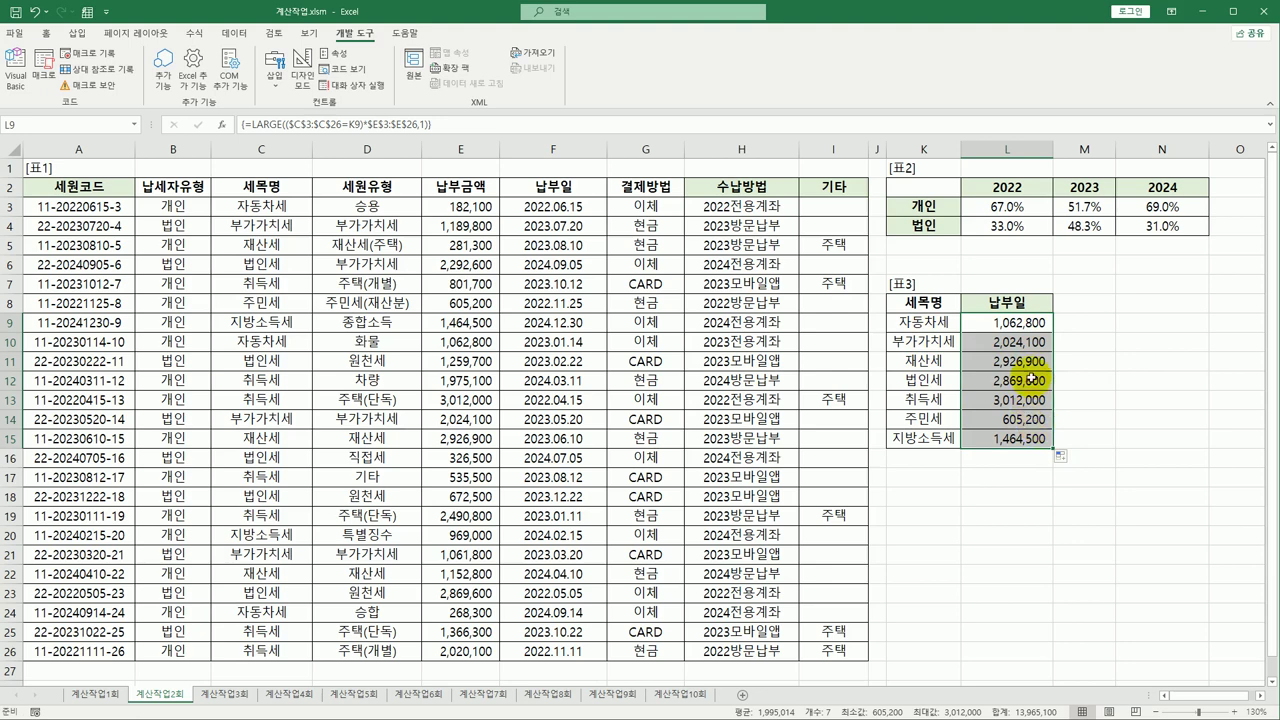
- Compare the 자동차세 result in L9 with the 납부금액 column and the matching 납부일 entry in row 10 of 표1
left_click(1034, 323)
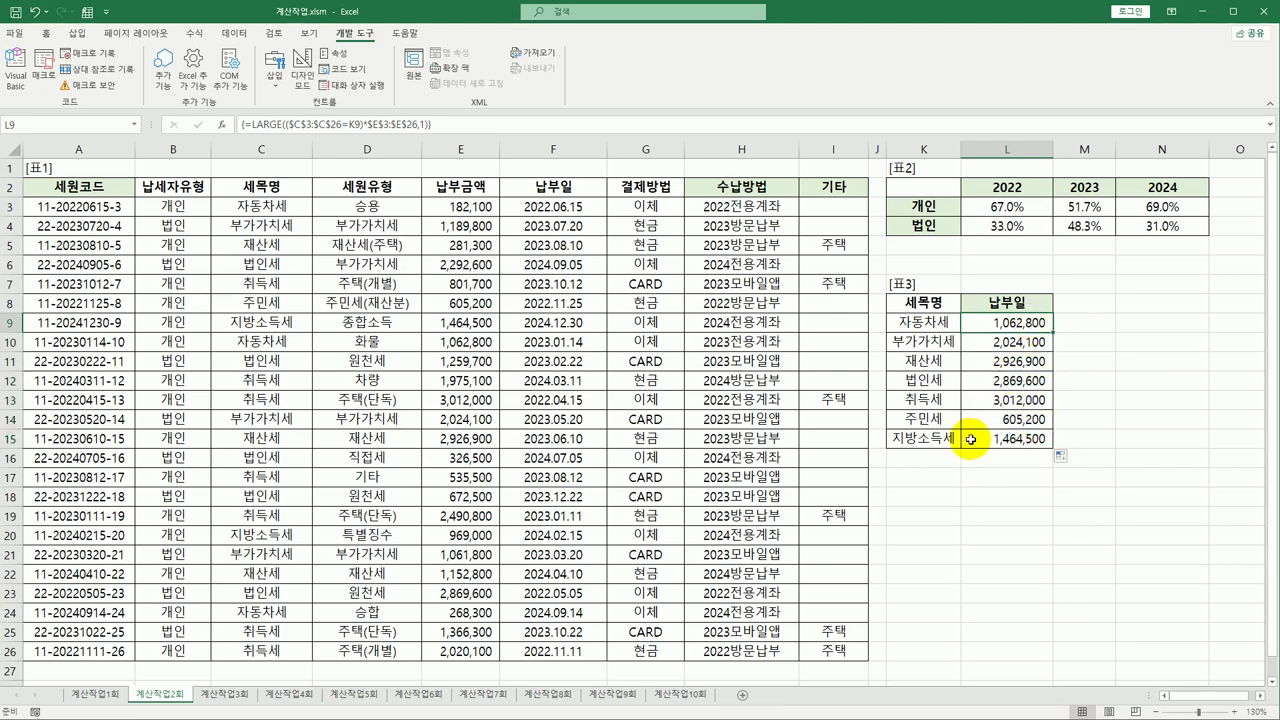
left_click(471, 342)
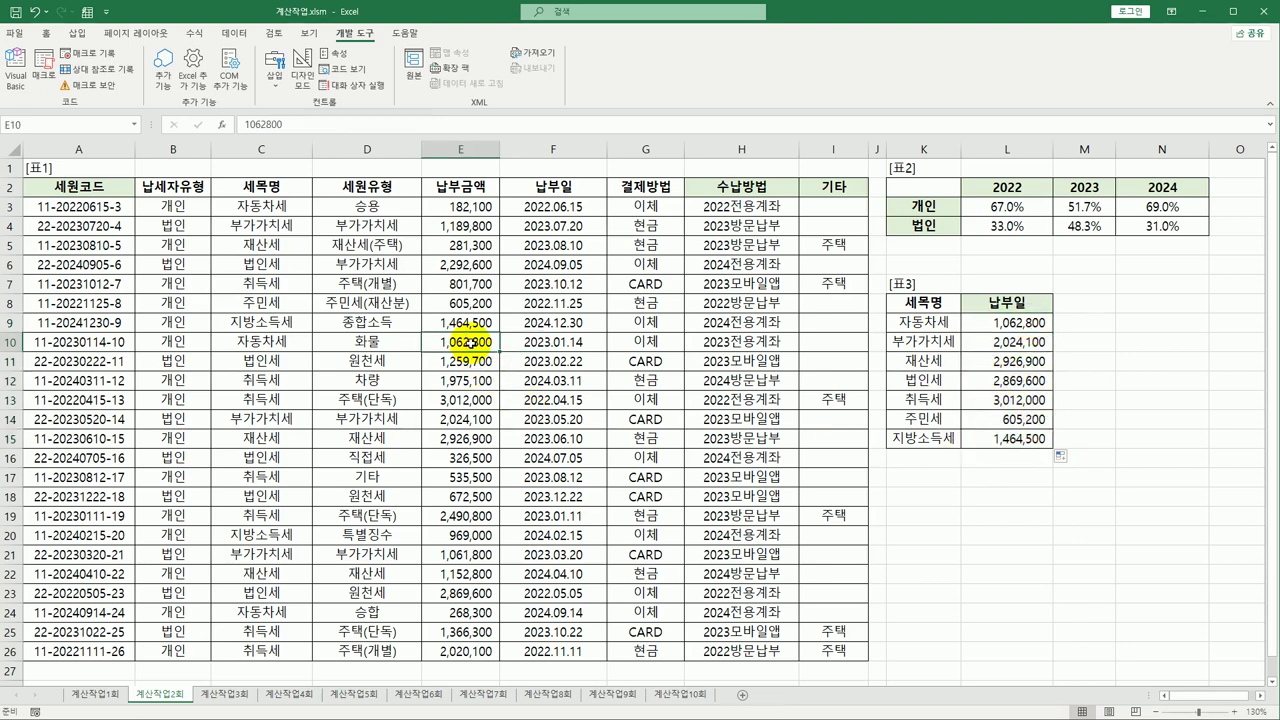
mouse_move(467, 342)
left_mouse_down()
mouse_move(286, 343)
mouse_move(461, 348)
left_mouse_up()
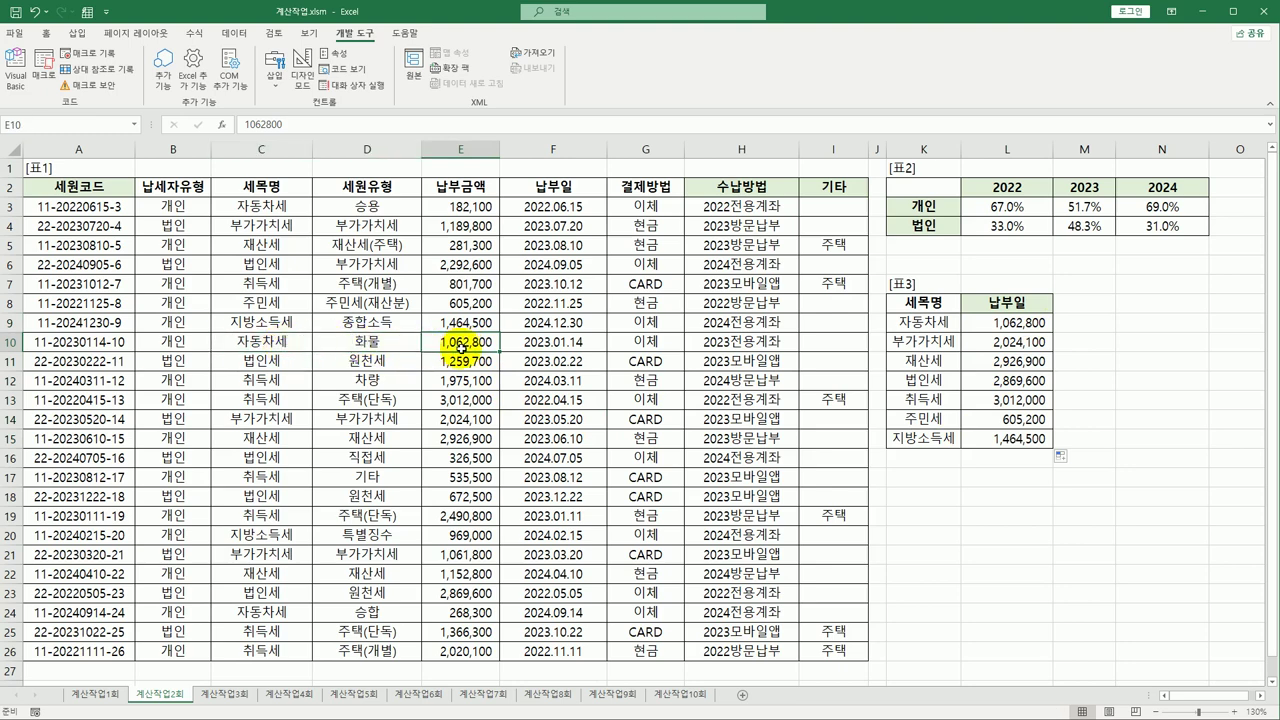
left_click(545, 341)
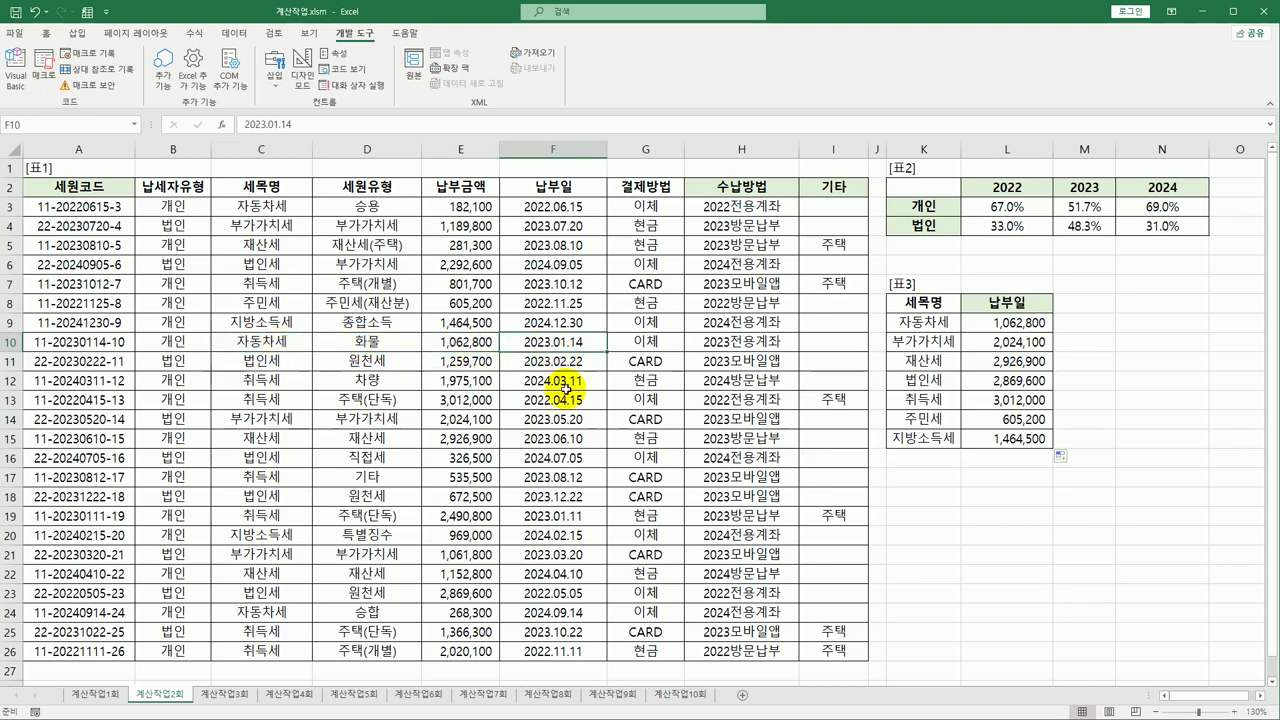
left_click(469, 340)
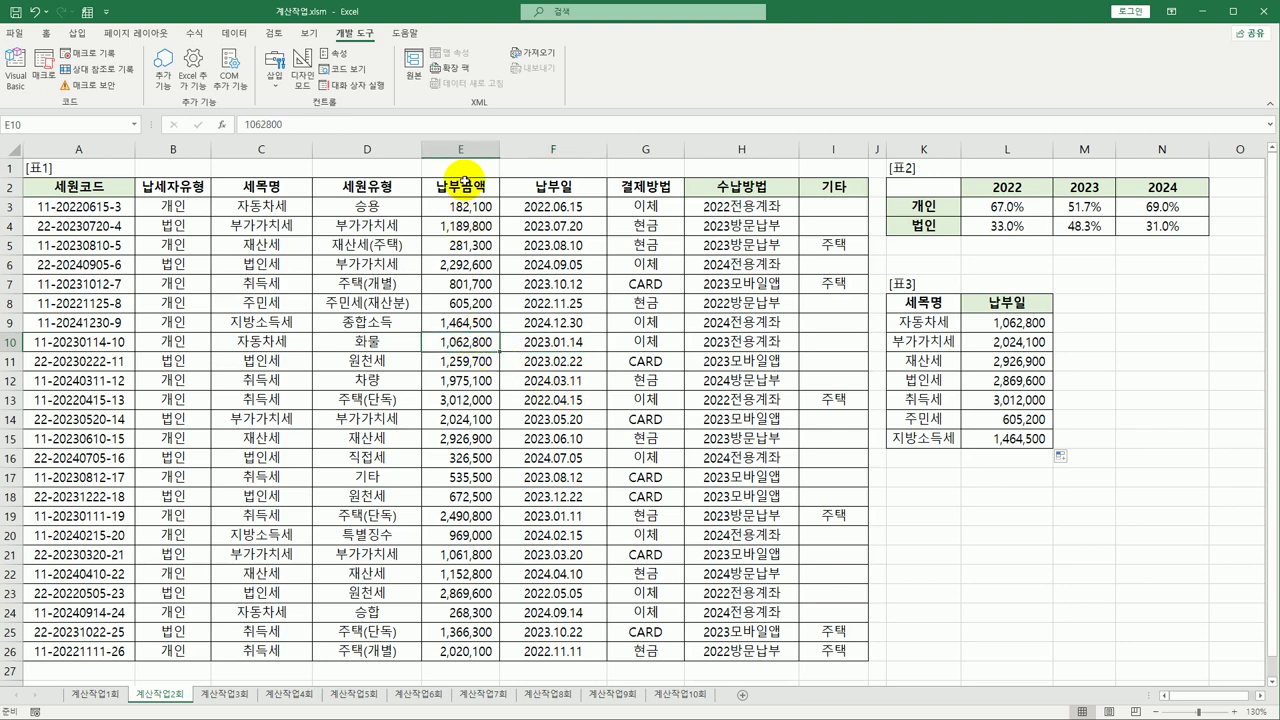
left_click_drag(463, 203, 470, 655)
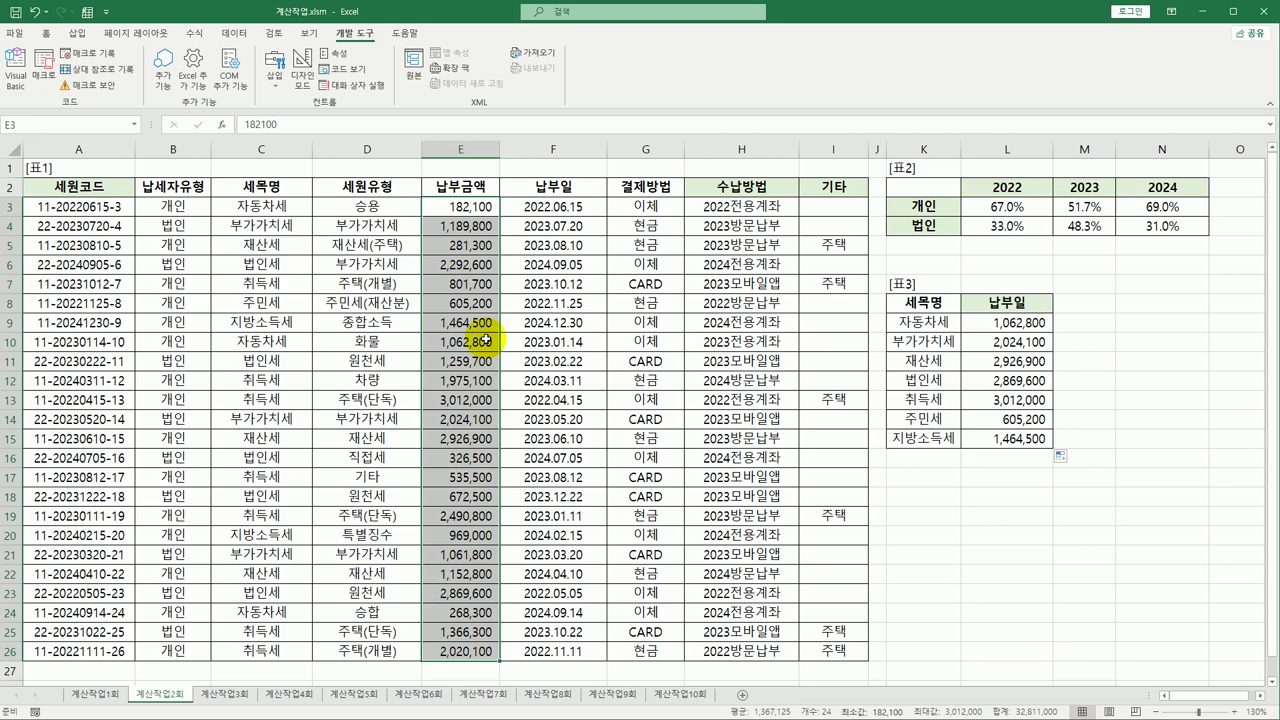
left_click(551, 345)
- Wrap the LARGE expression in L9 in a VLOOKUP function, using it as the lookup value
left_click(997, 325)
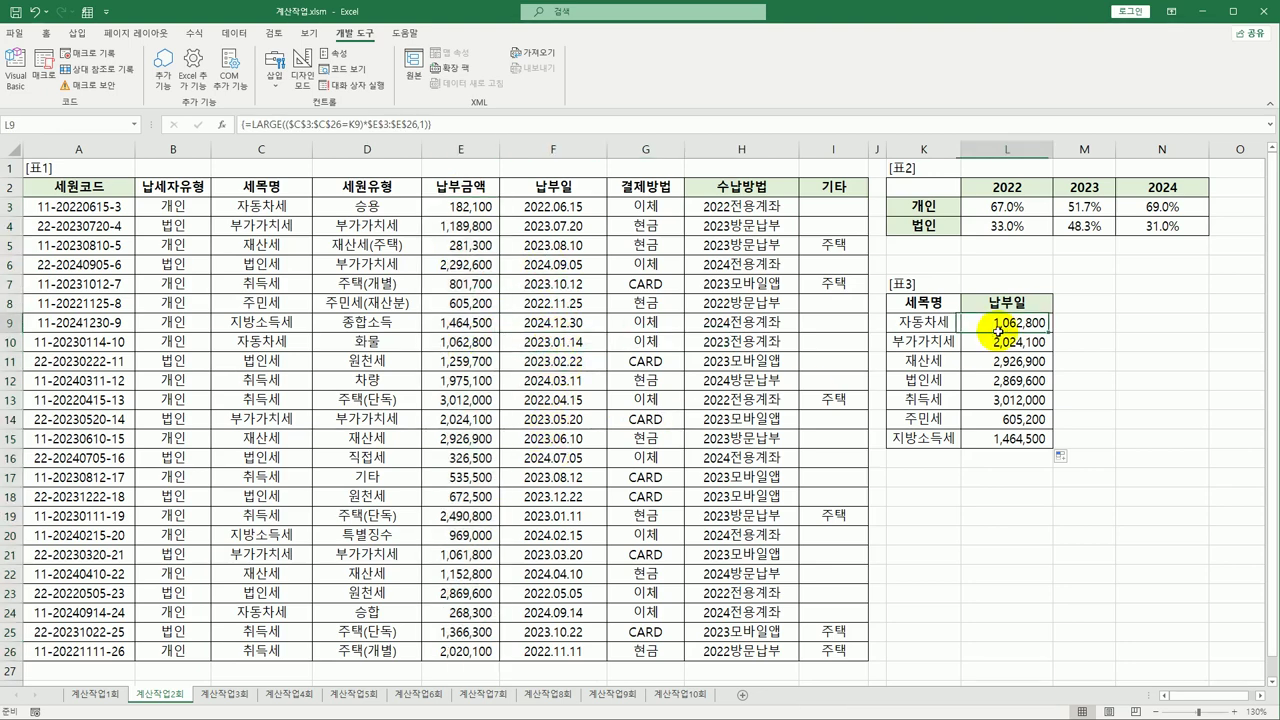
double_click(997, 325)
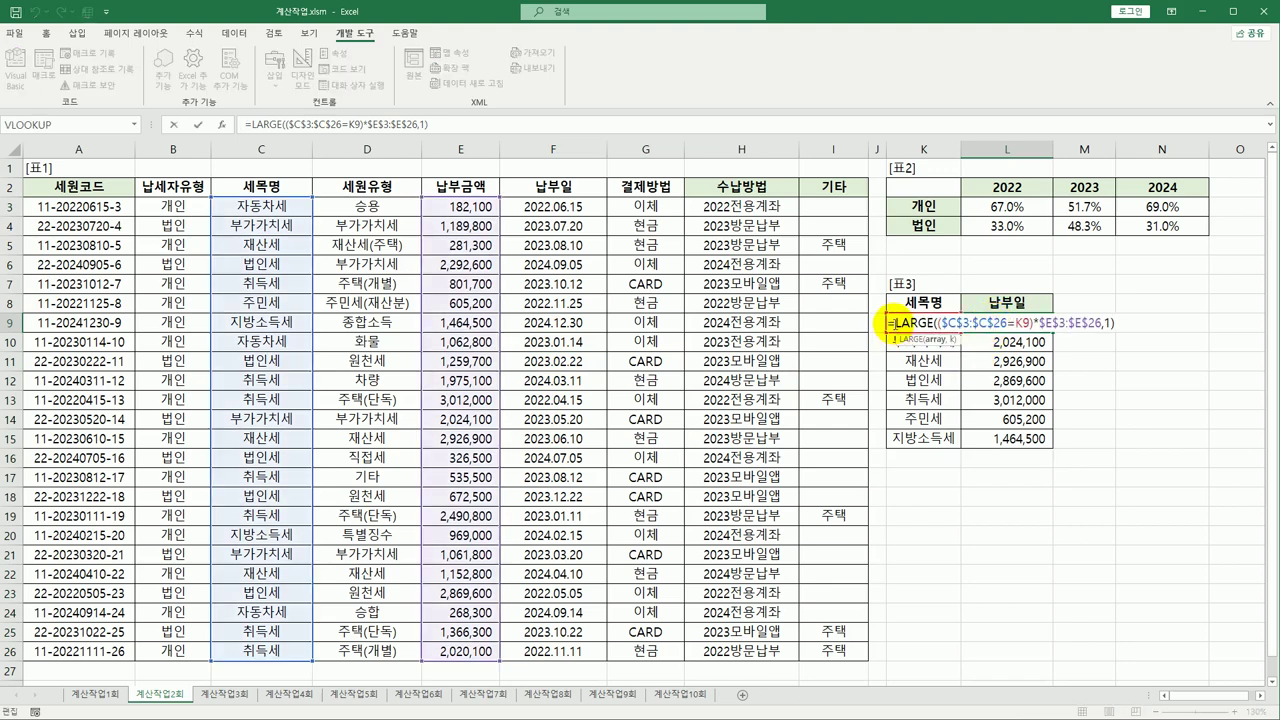
type("vl")
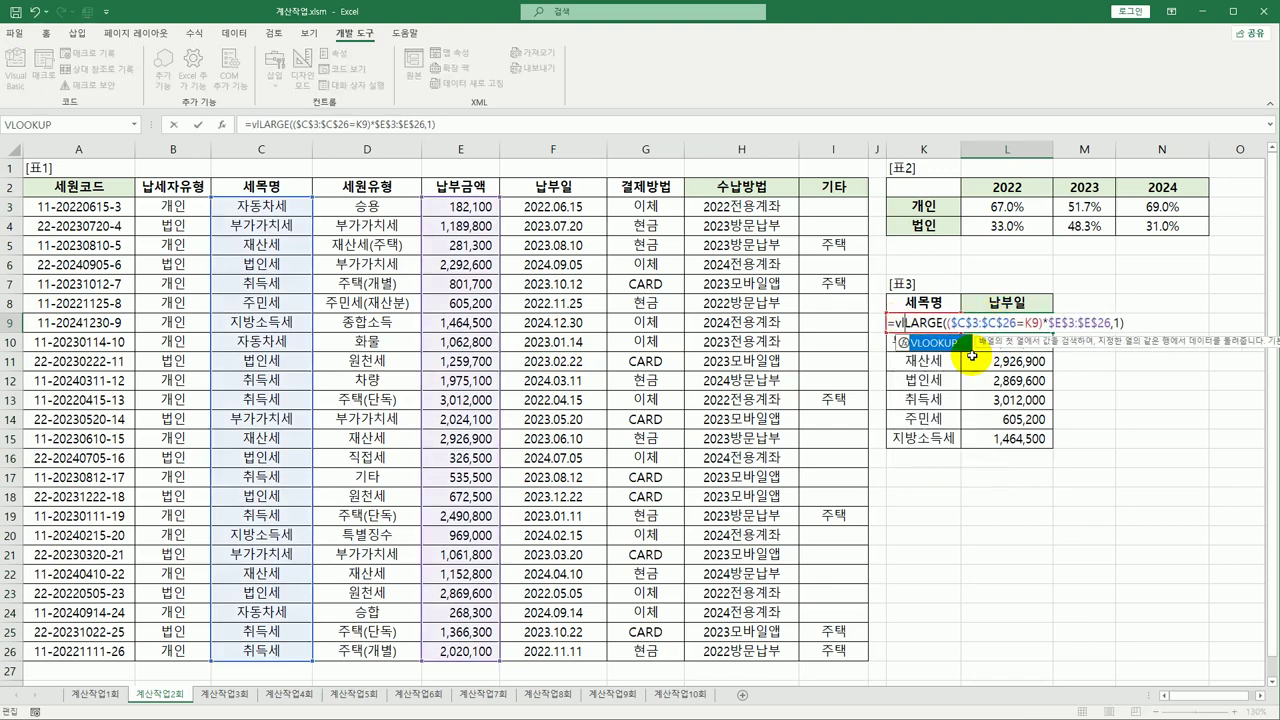
key("Tab")
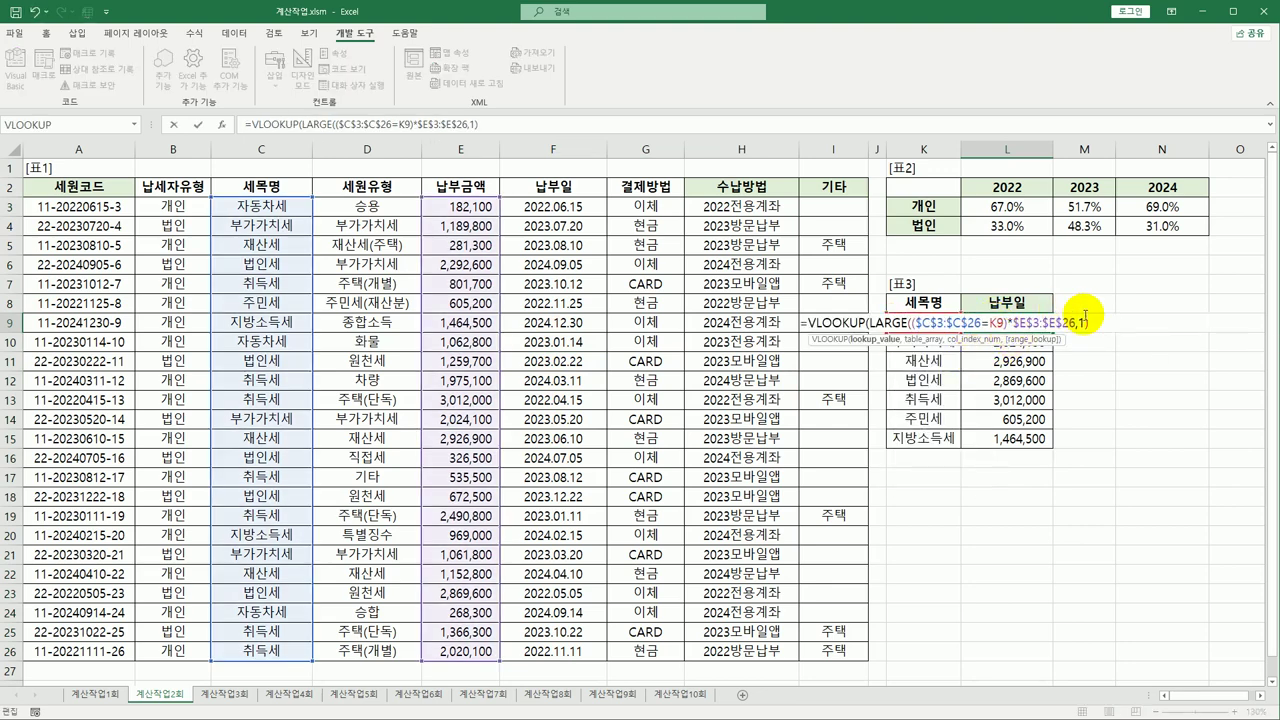
left_click(1092, 322)
type(",")
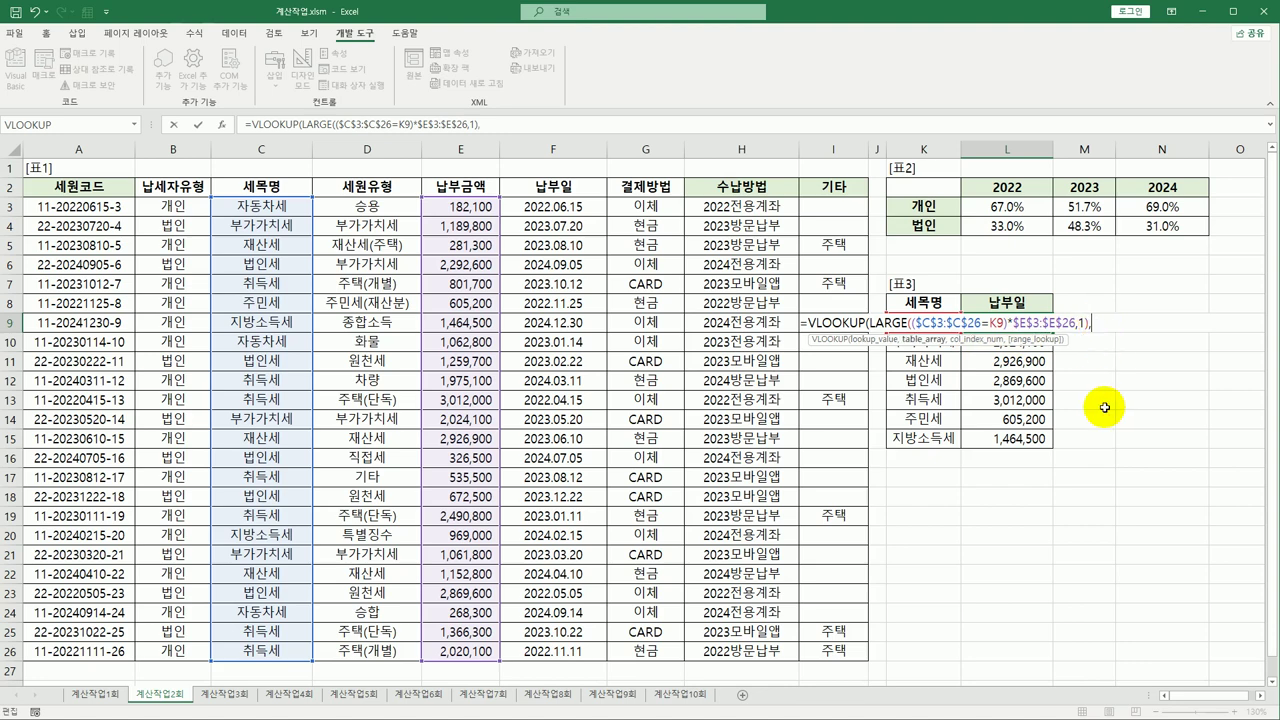
- Give VLOOKUP the absolute table range $E$3:$F$26, column 2 and match type 0, and commit L9 as an array formula
left_click(472, 205)
left_click_drag(472, 264, 555, 650)
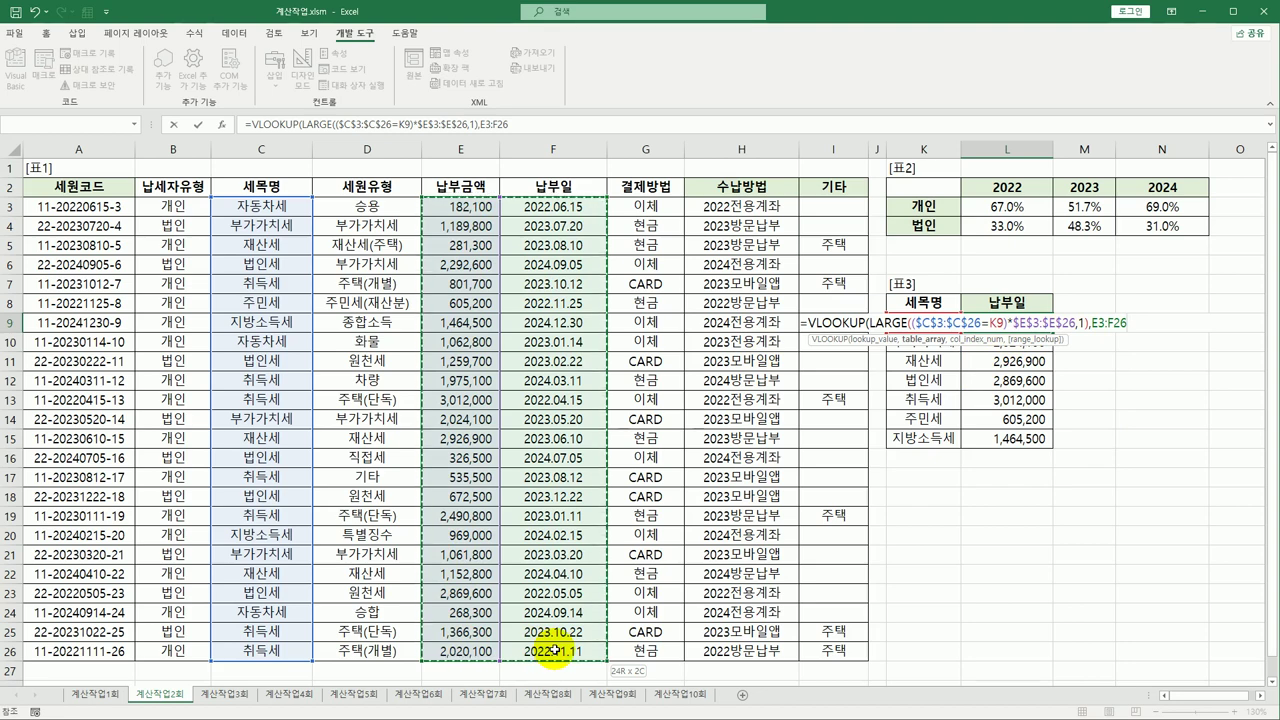
key("F4")
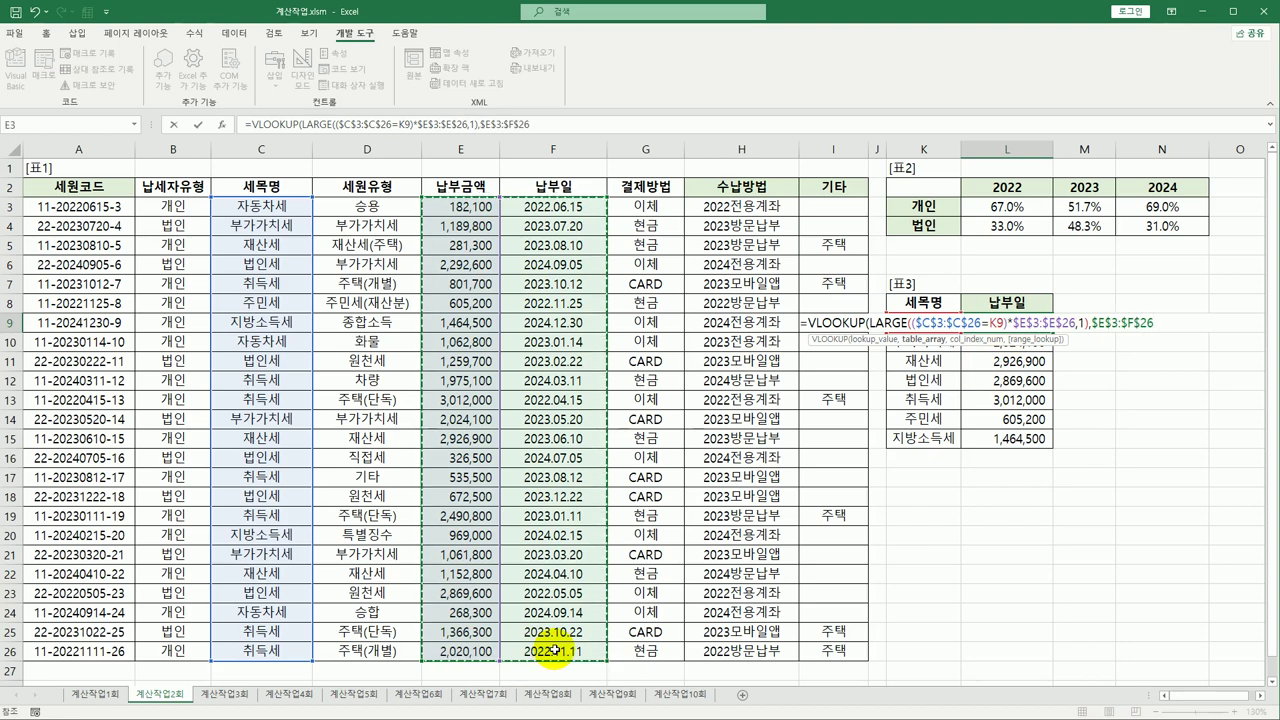
type(",")
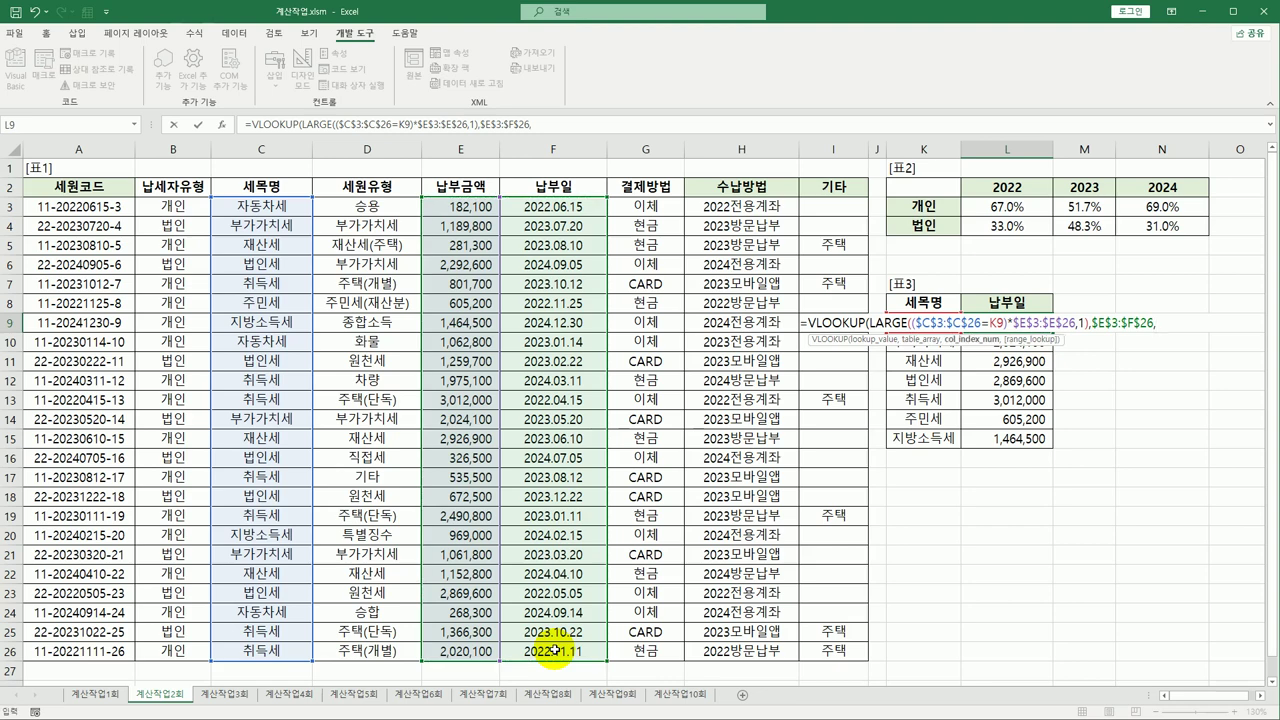
type("2,")
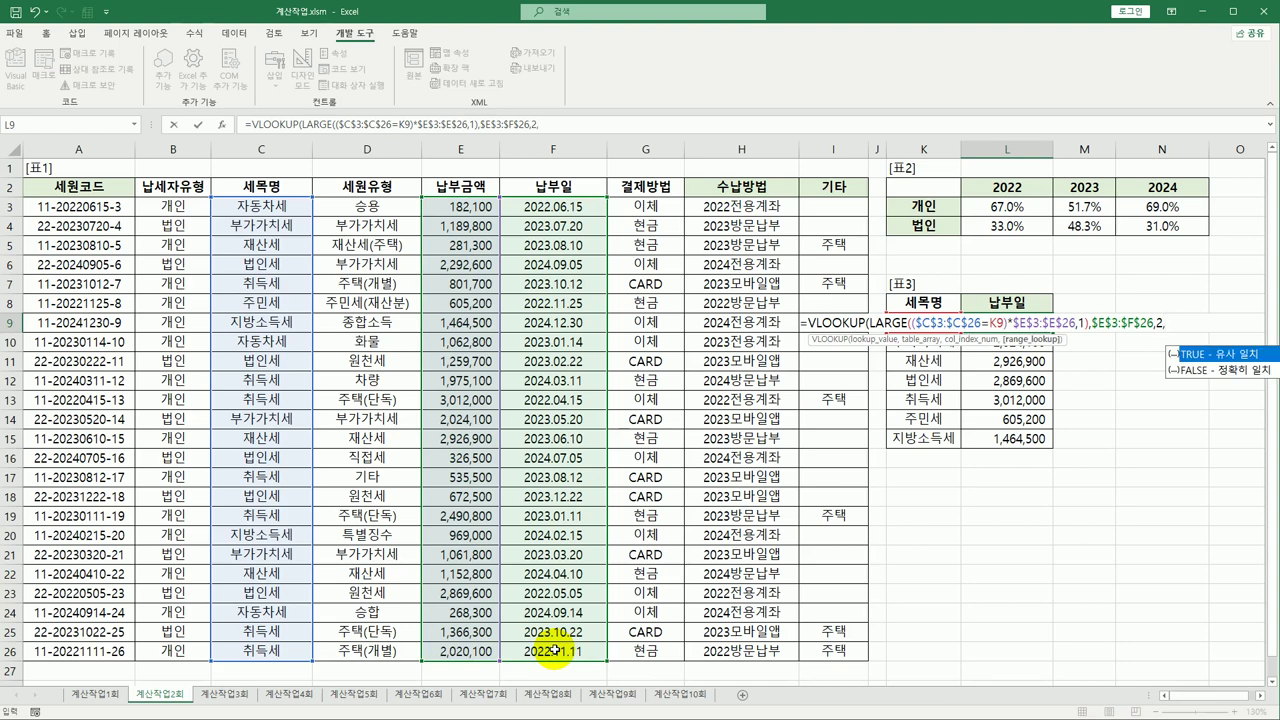
type("0)")
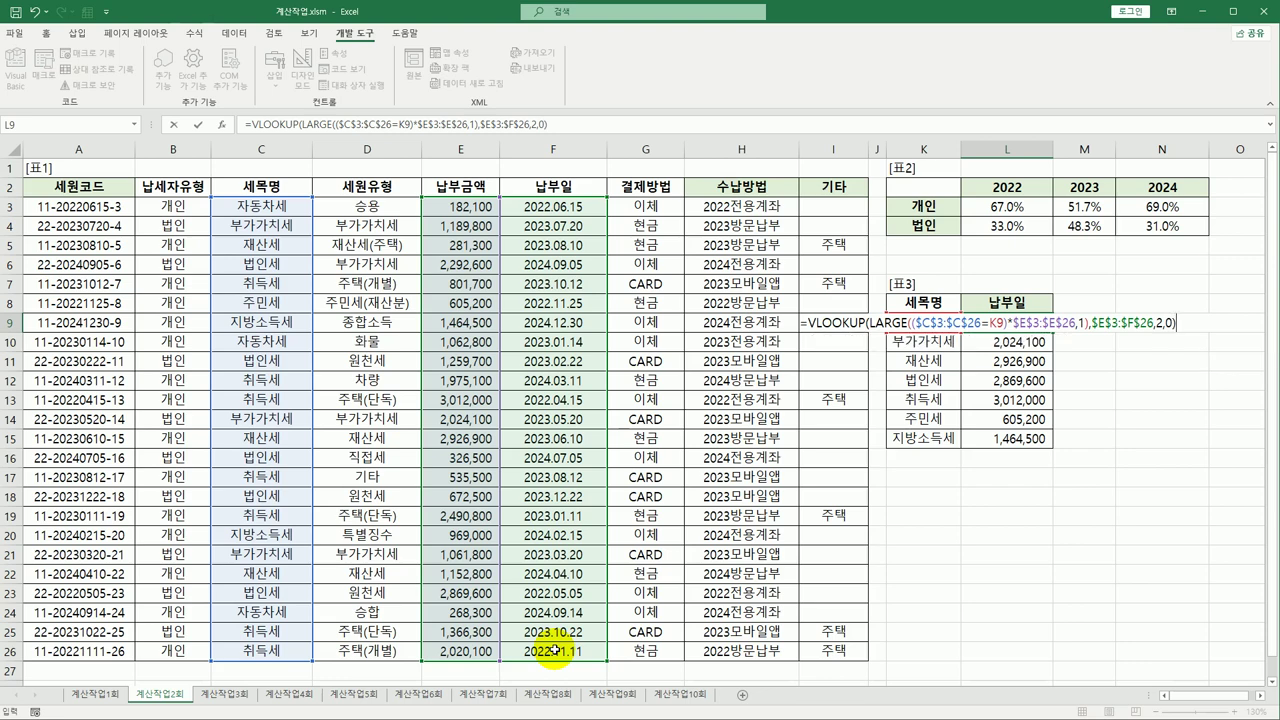
key("ctrl+shift+Return")
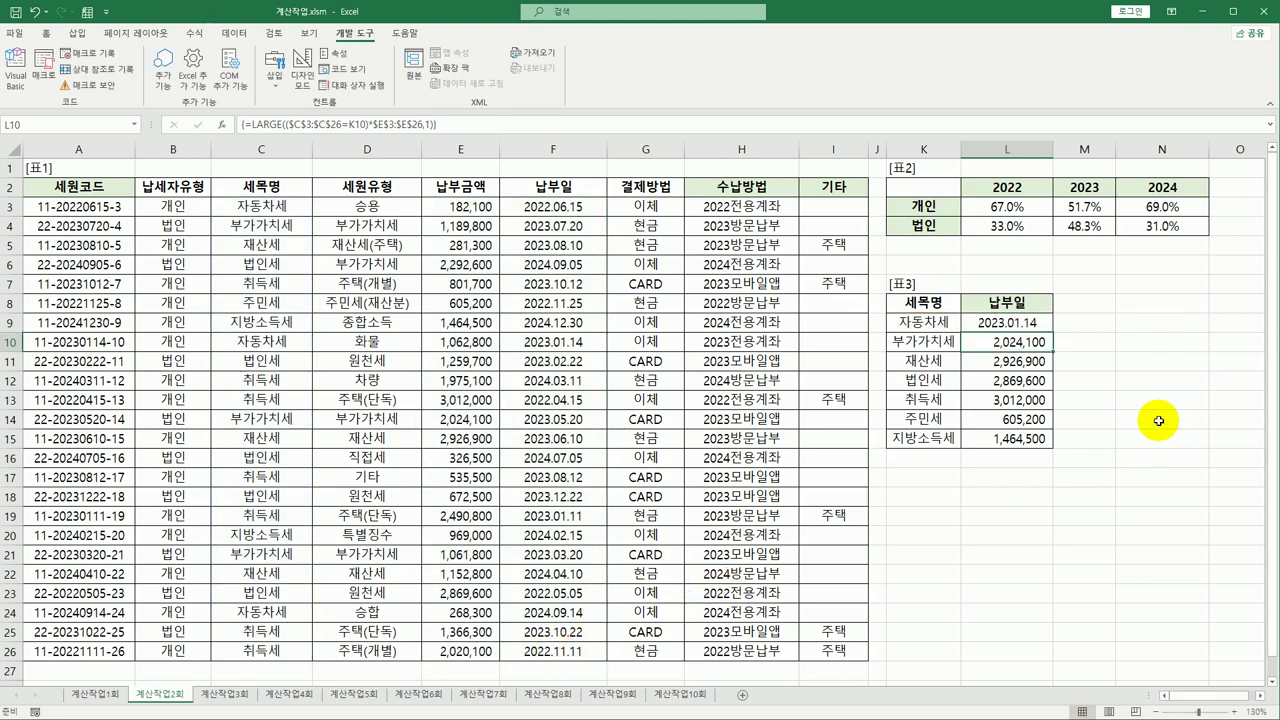
- Fill the L9 VLOOKUP array formula down through L15 for all 세목명 rows of 표3
left_click(1004, 322)
double_click(1004, 322)
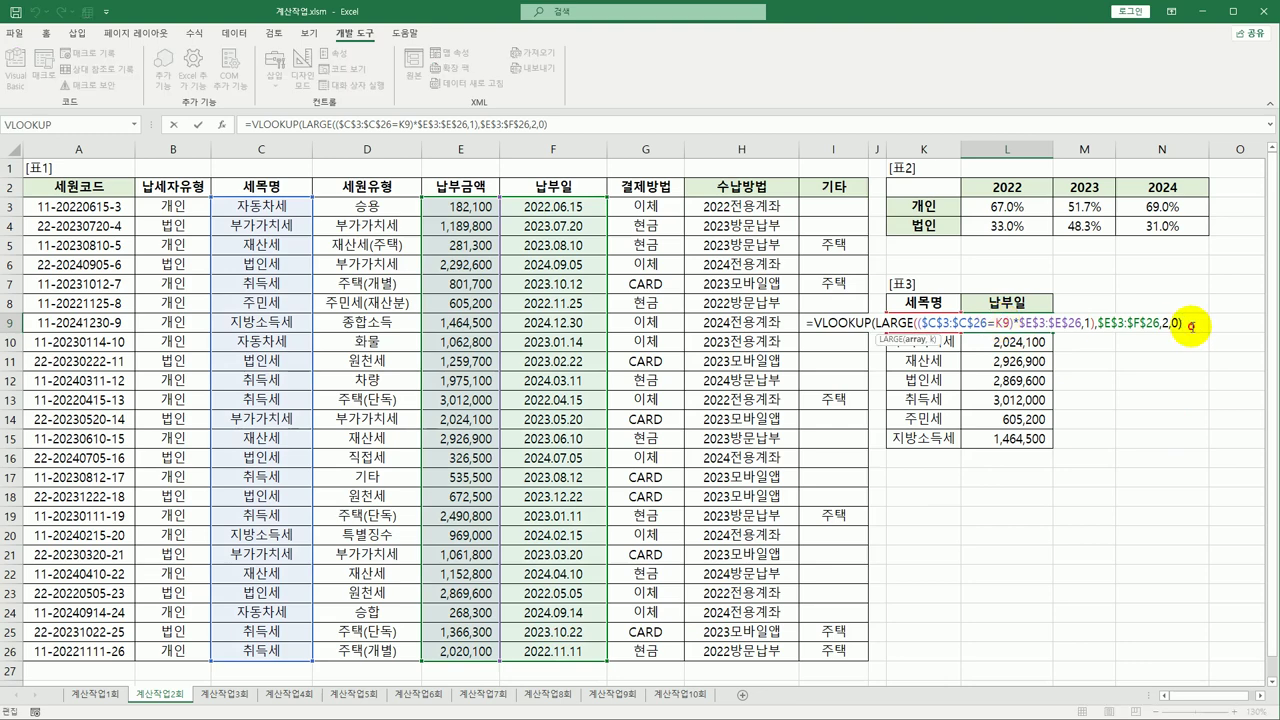
key("Escape")
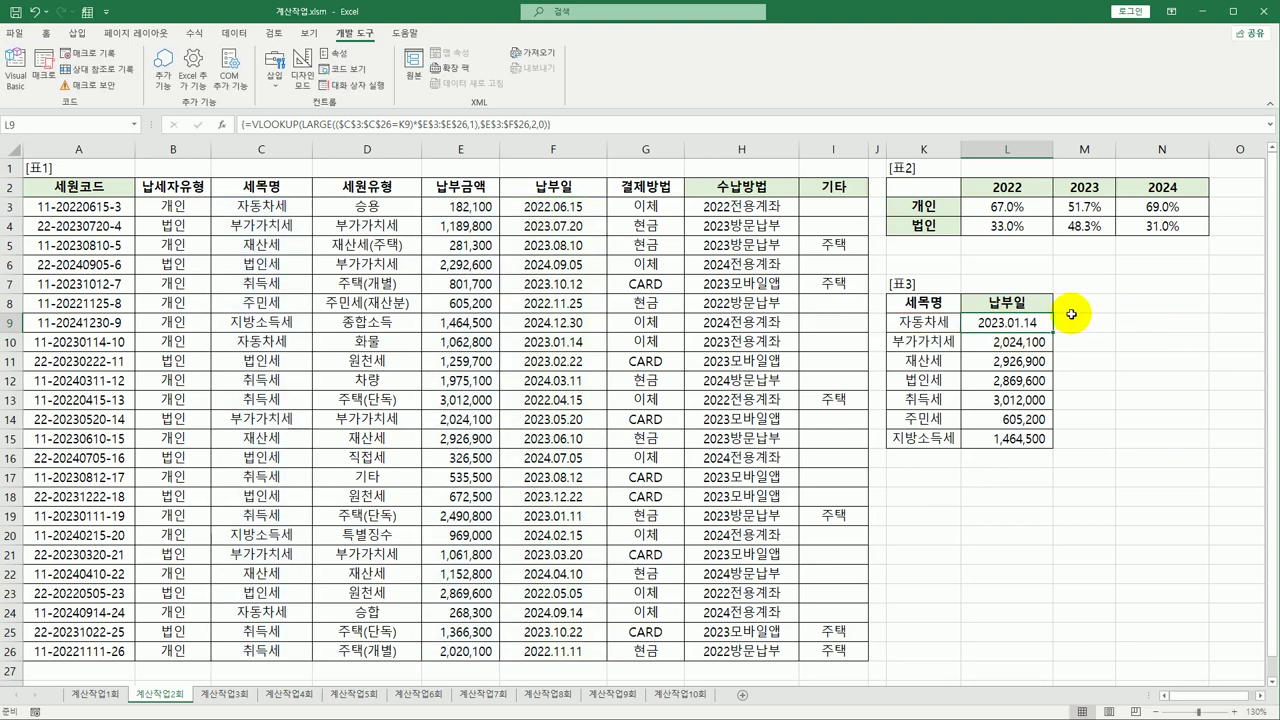
left_click_drag(1053, 332, 1052, 440)
left_click(1035, 435)
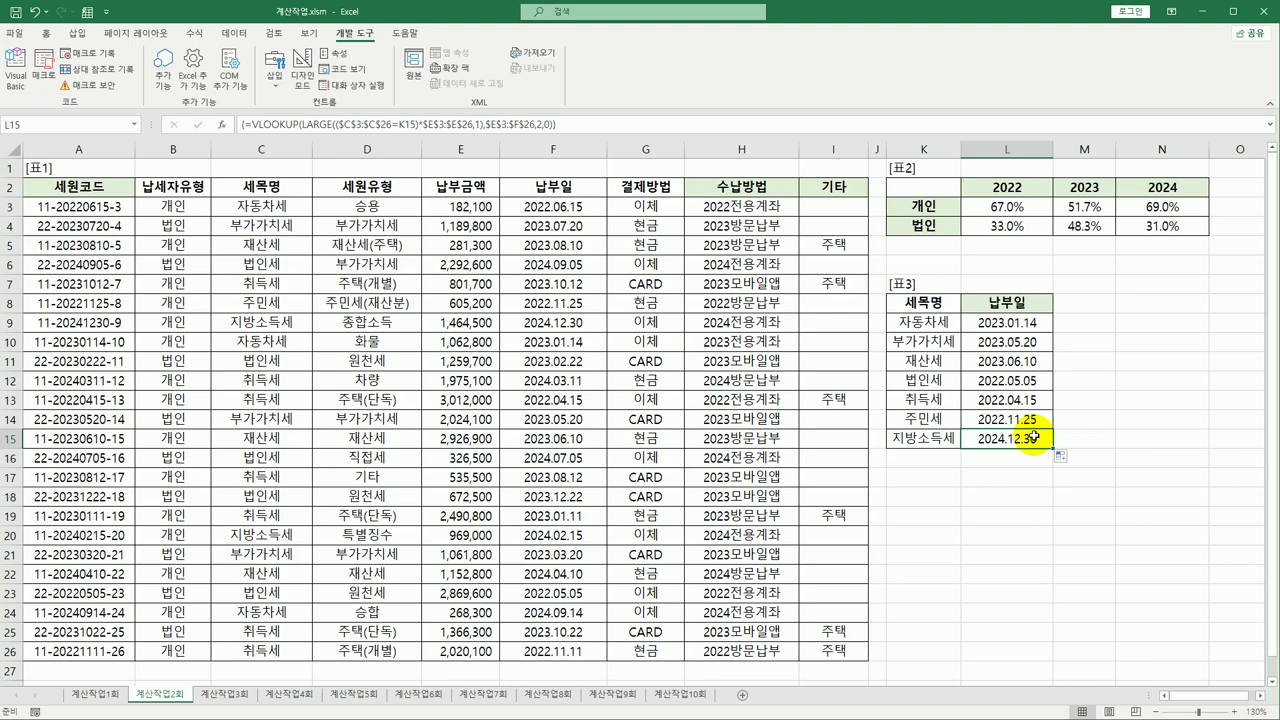
left_click(1030, 324)
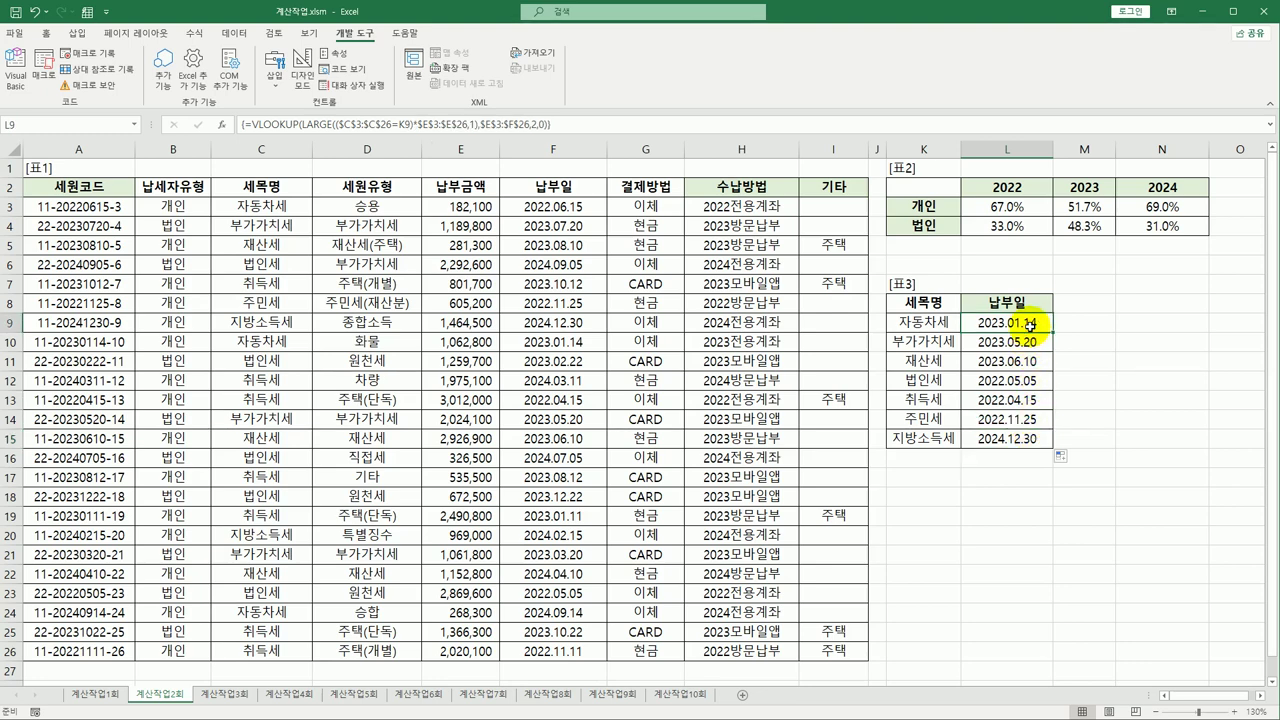